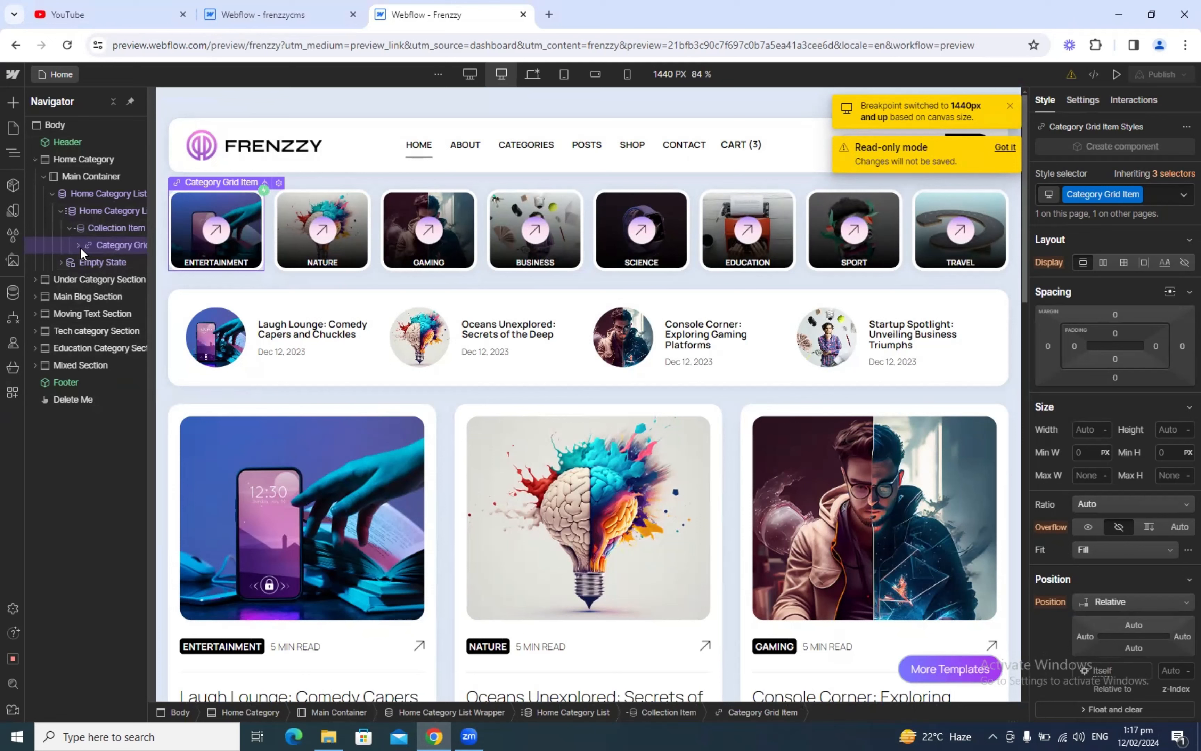
Examine the interactions assigned to the Category Grid Item in the Frenzzy template
click(79, 245)
click(78, 245)
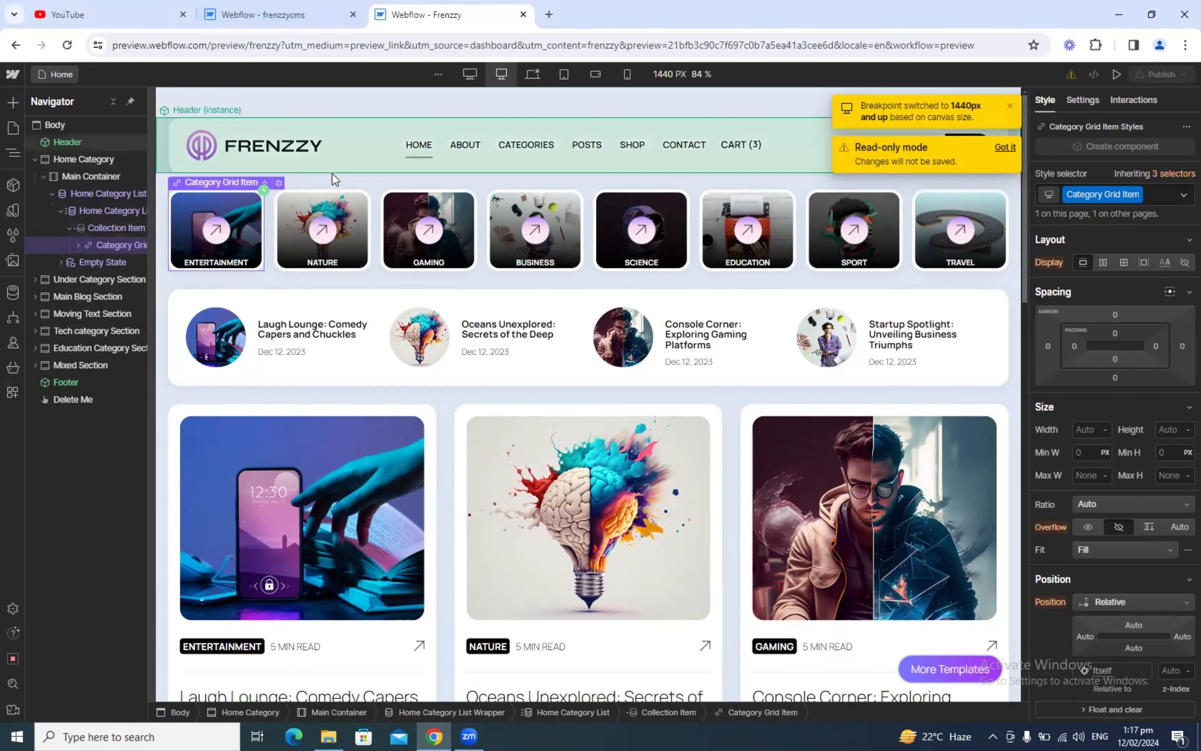
click(1131, 101)
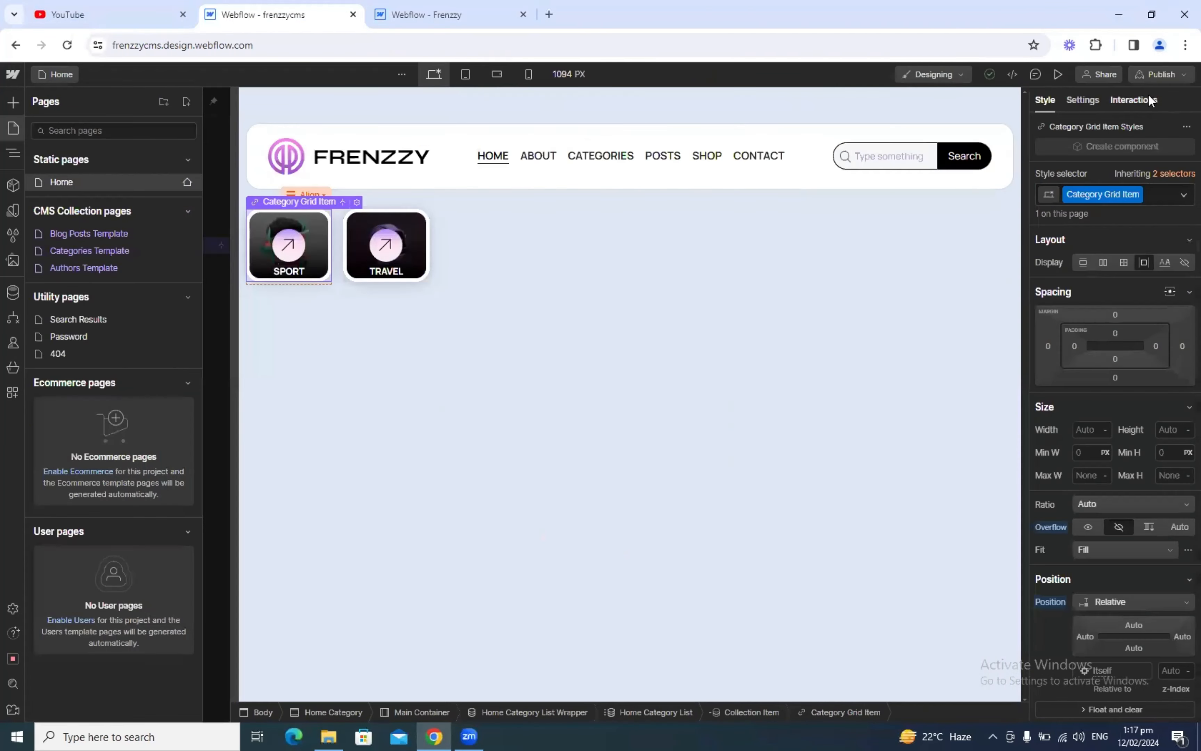
Add a Scroll into view trigger to the Category Grid Item in the frenzzycms project, with a Slide in action From Bottom
click(1148, 100)
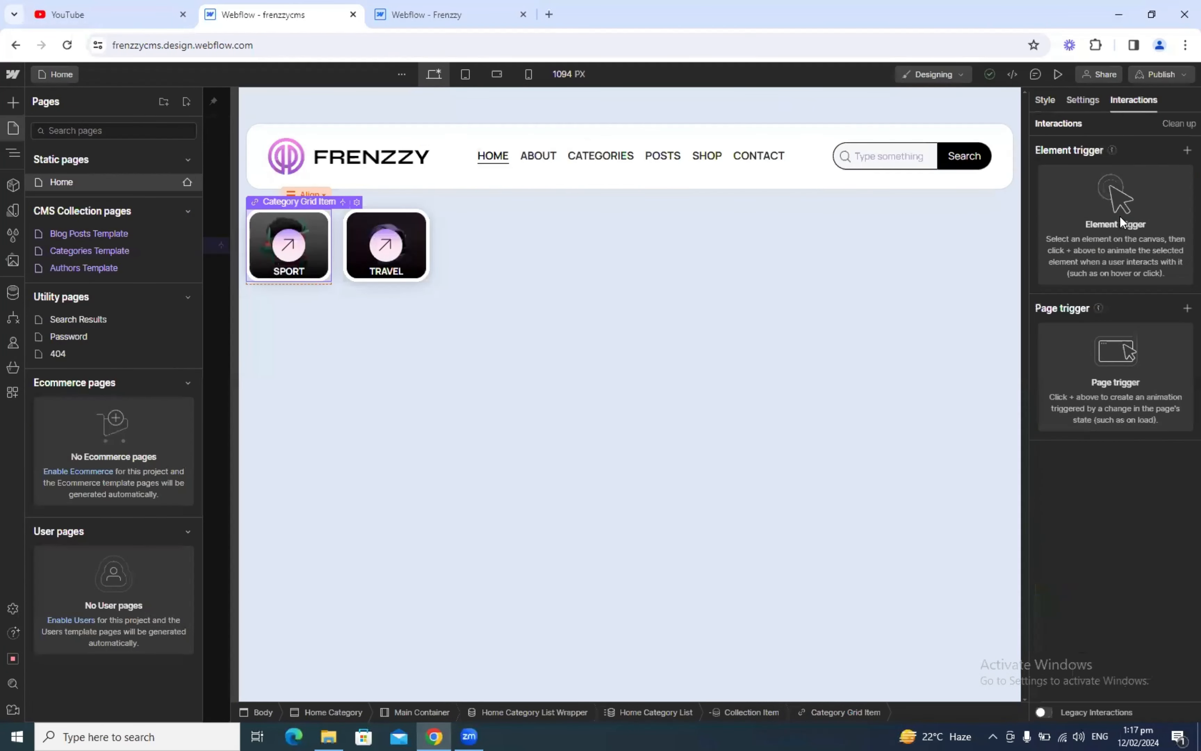
click(1187, 151)
click(1094, 228)
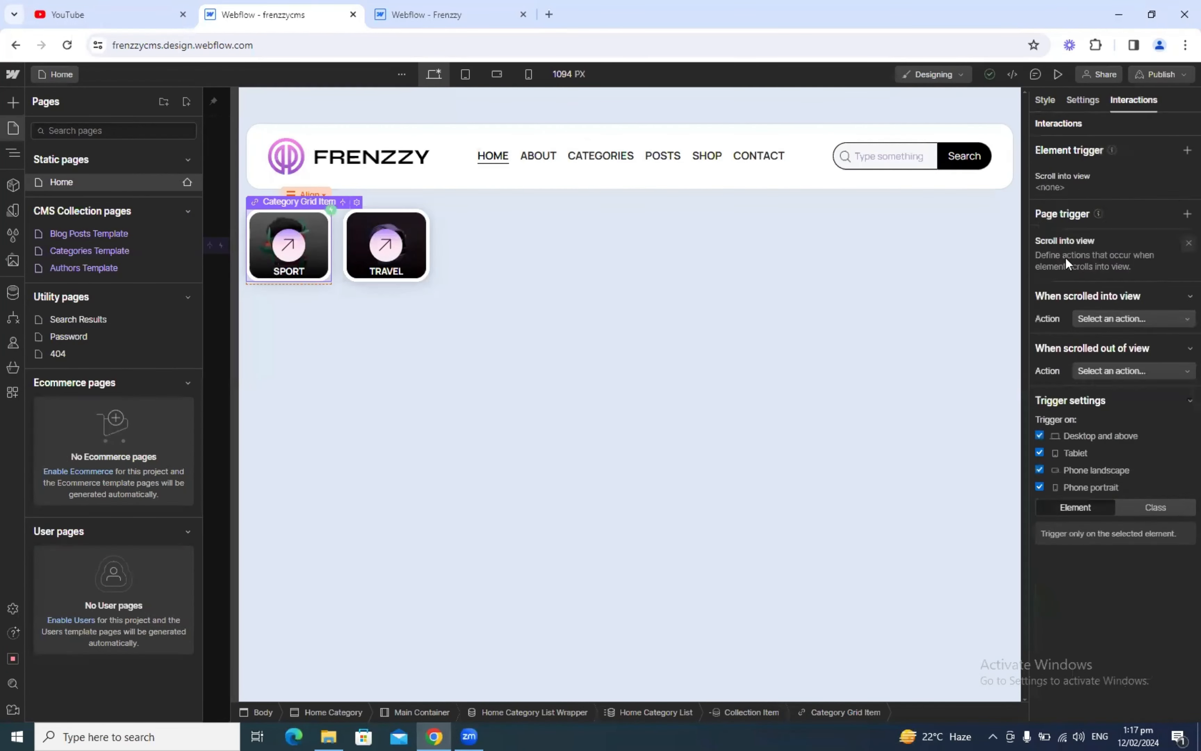
click(1106, 226)
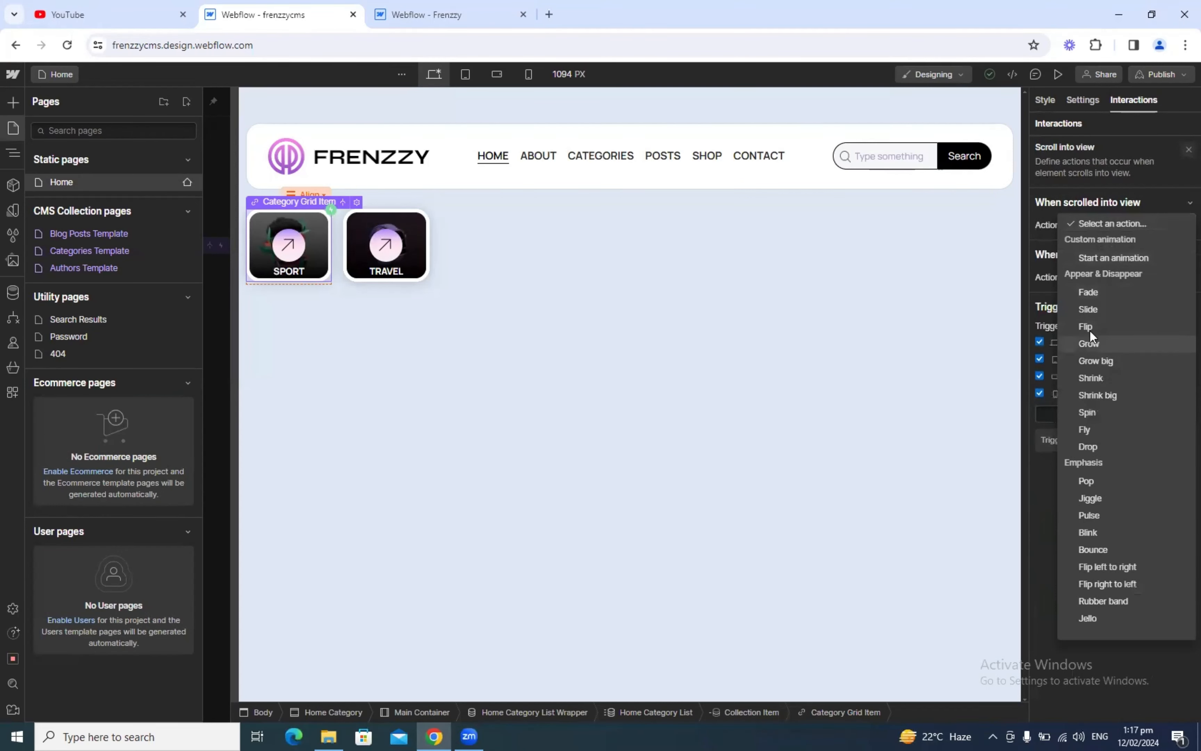
click(1088, 309)
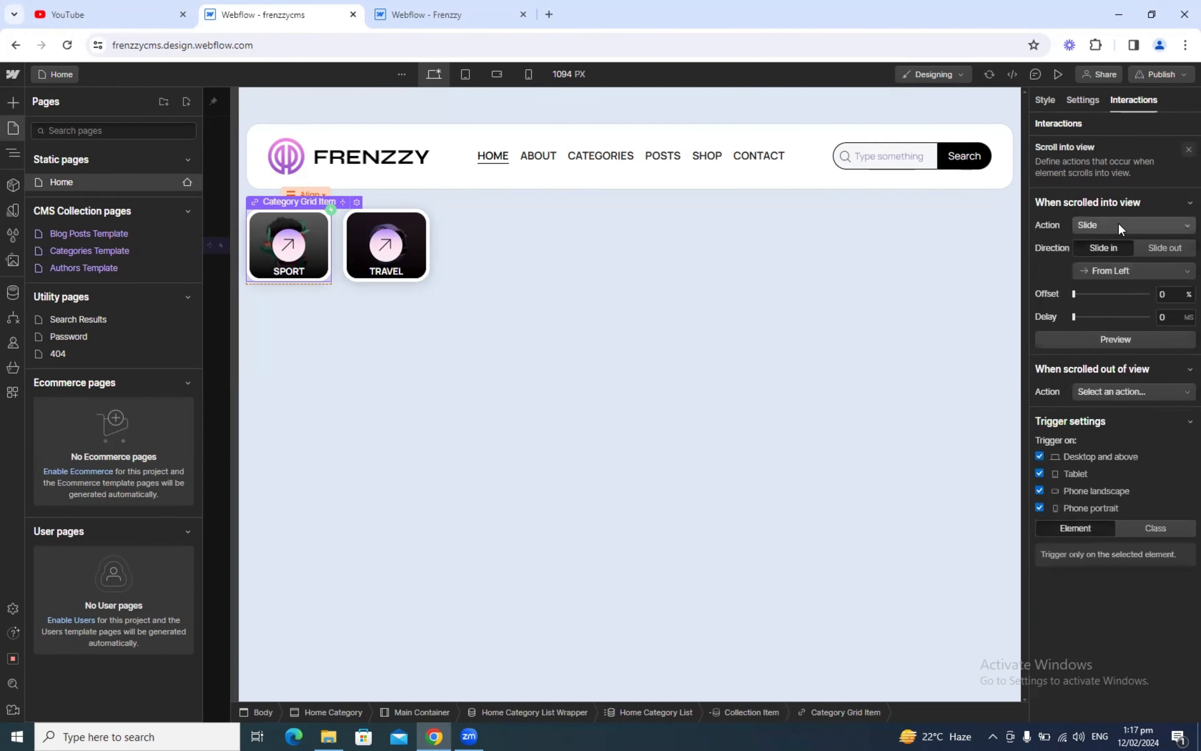
click(1111, 271)
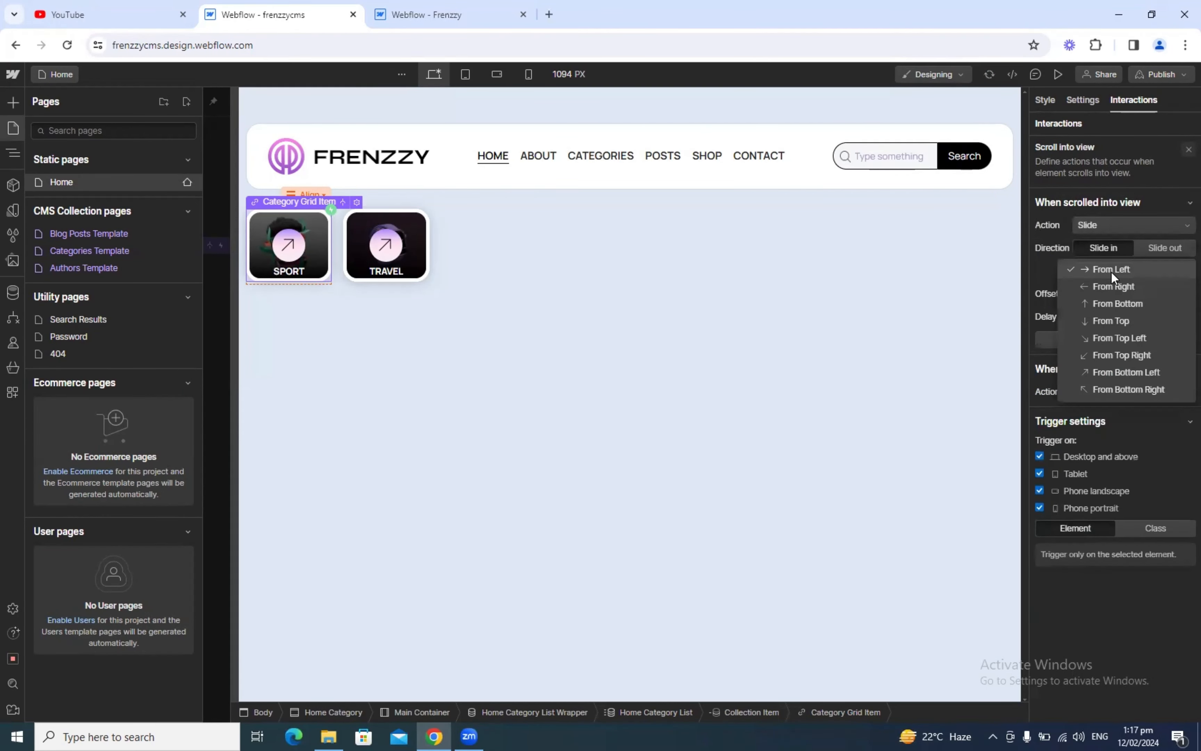
click(1111, 302)
Compare the Category Grid Item's Scroll into view settings between the Frenzzy template and frenzzycms, and close them in frenzzycms
click(426, 3)
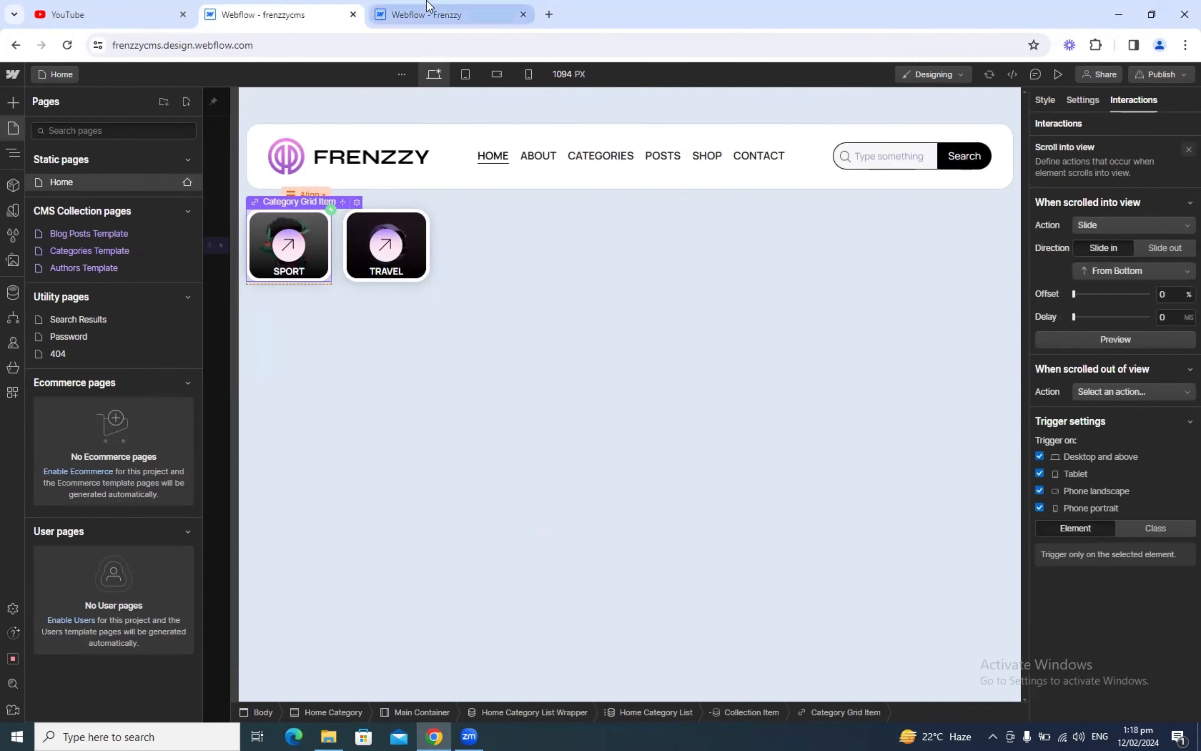
click(426, 4)
click(1085, 221)
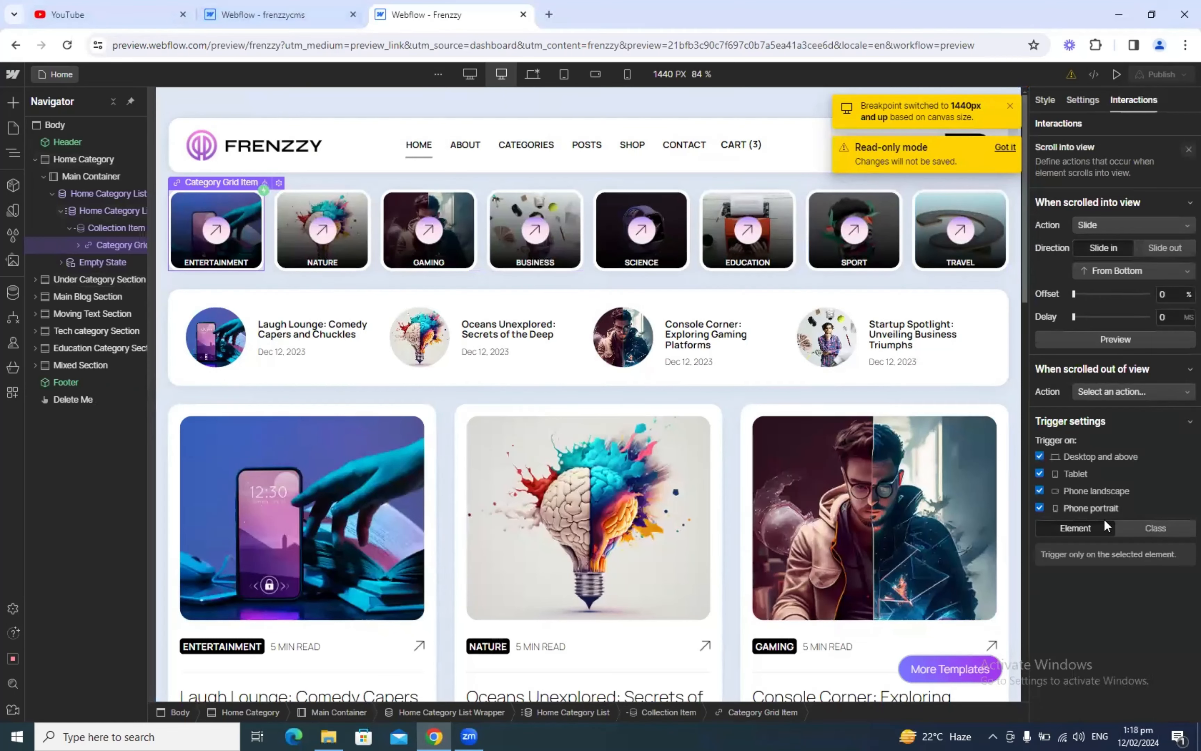
click(263, 14)
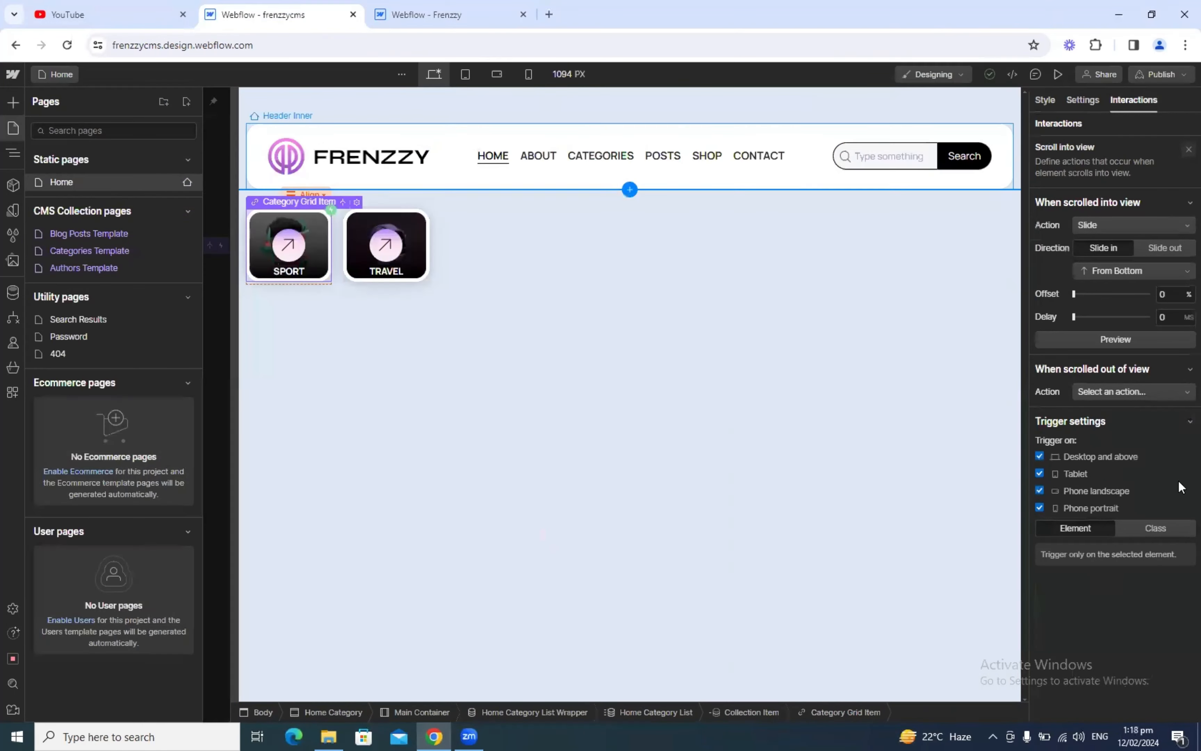
click(427, 14)
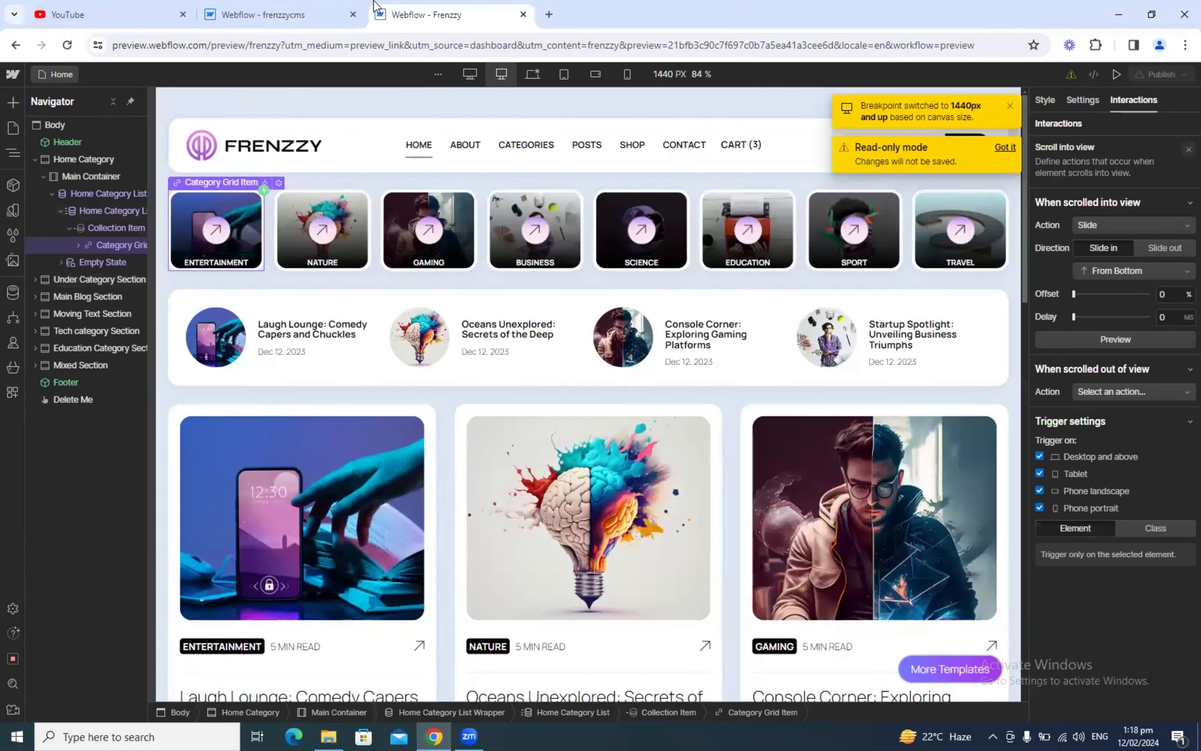
click(295, 6)
click(433, 11)
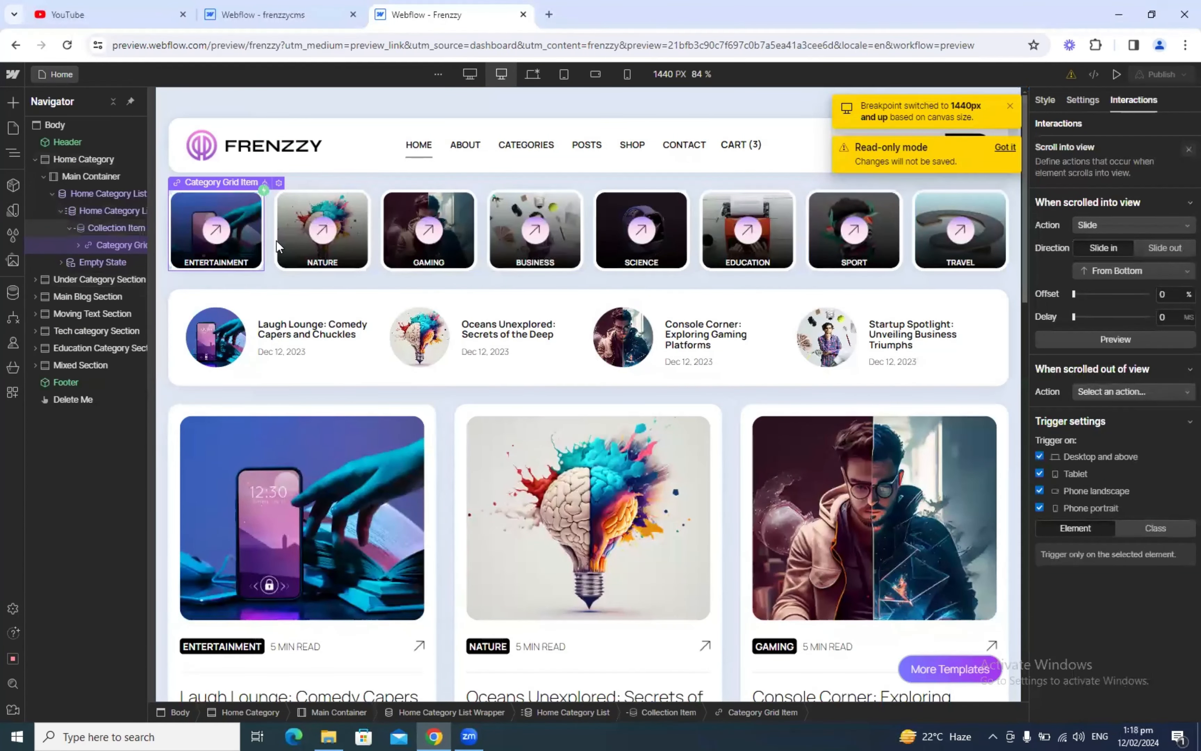
click(278, 12)
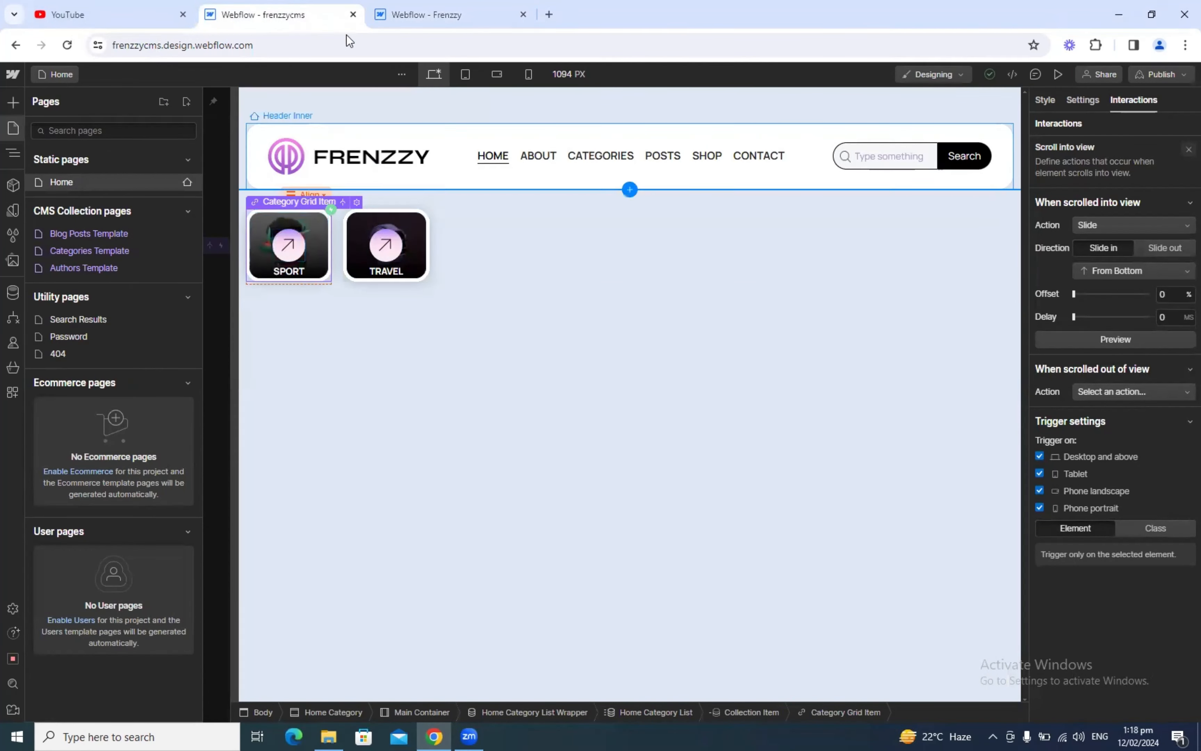
click(406, 9)
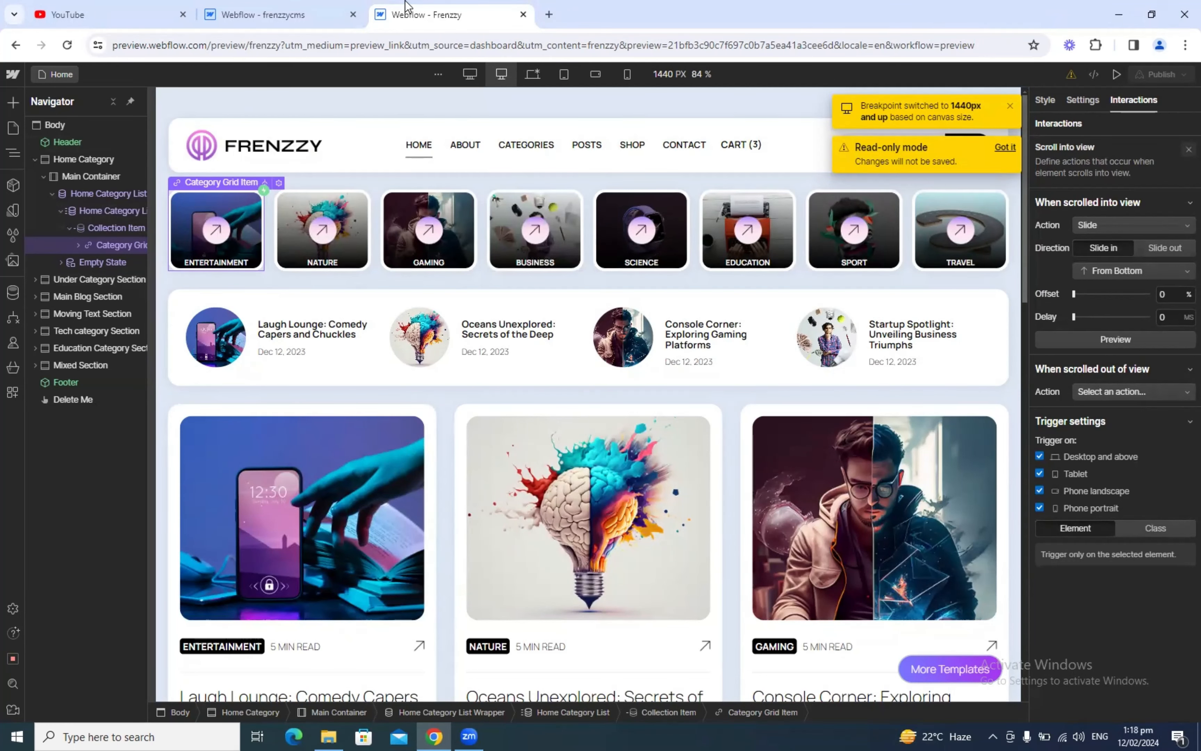
click(325, 7)
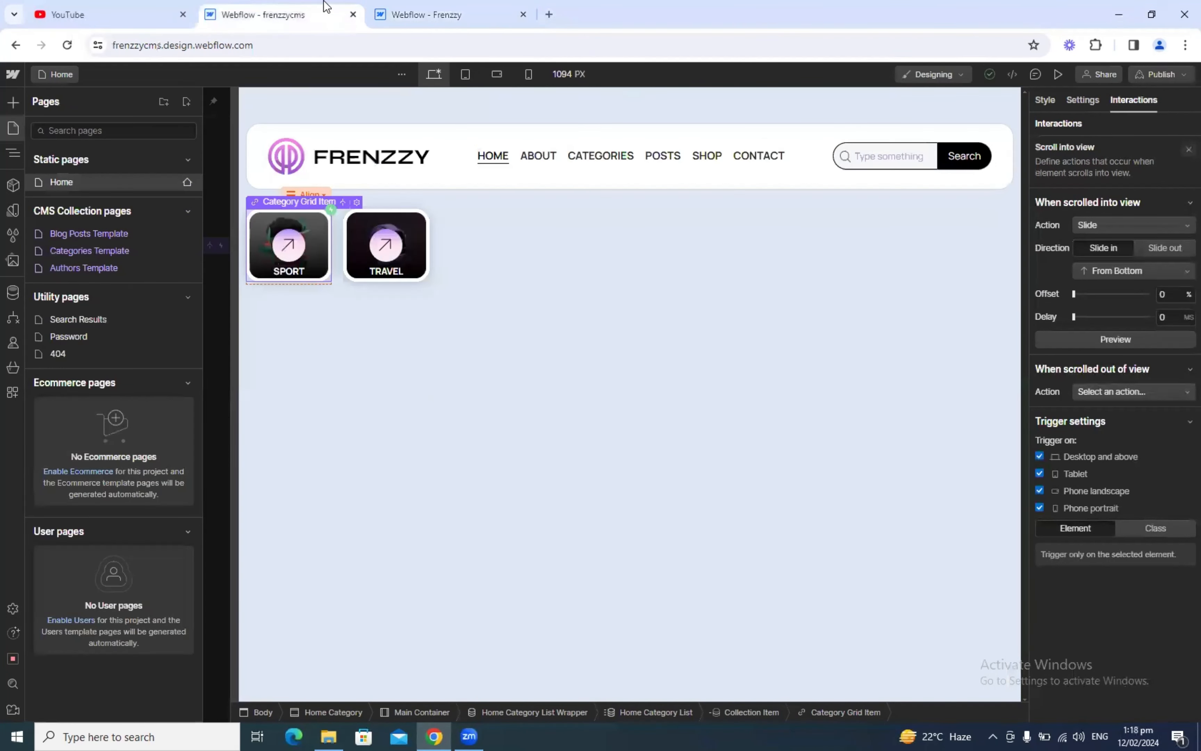
click(1185, 151)
Open the Home Category Mouse In animation from the Mouse hover trigger in the Frenzzy template and copy its name
click(429, 8)
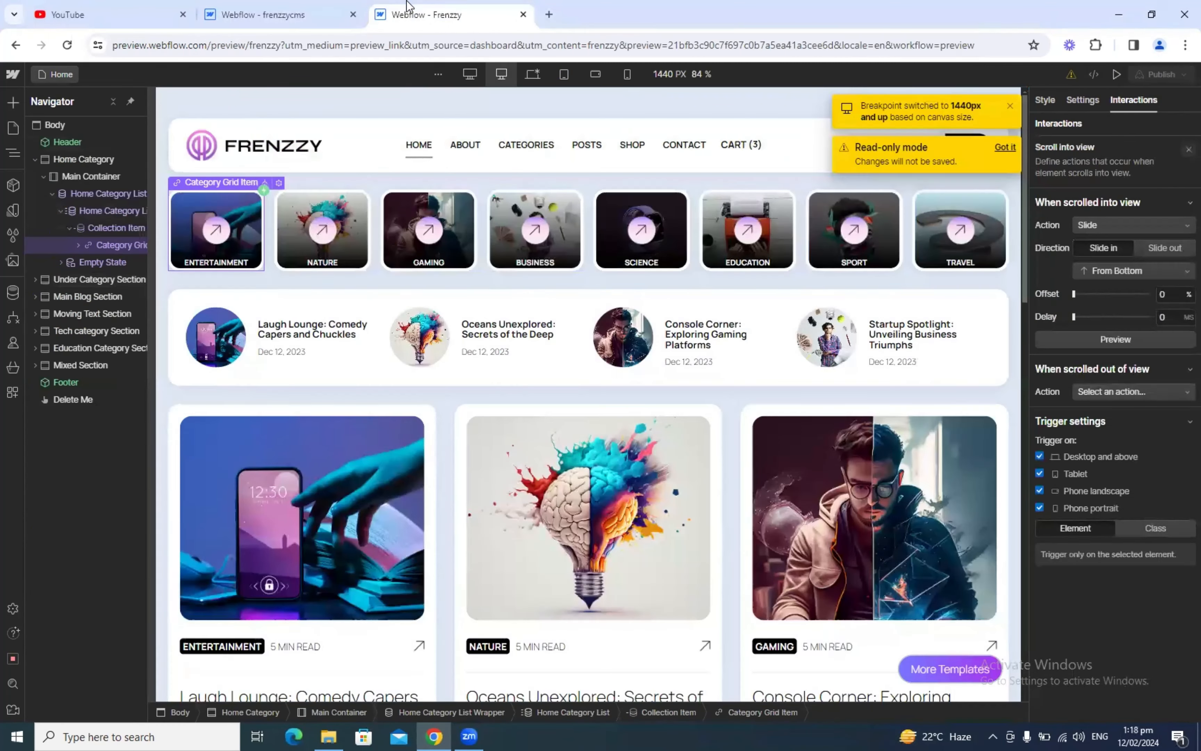
click(1186, 150)
click(1102, 187)
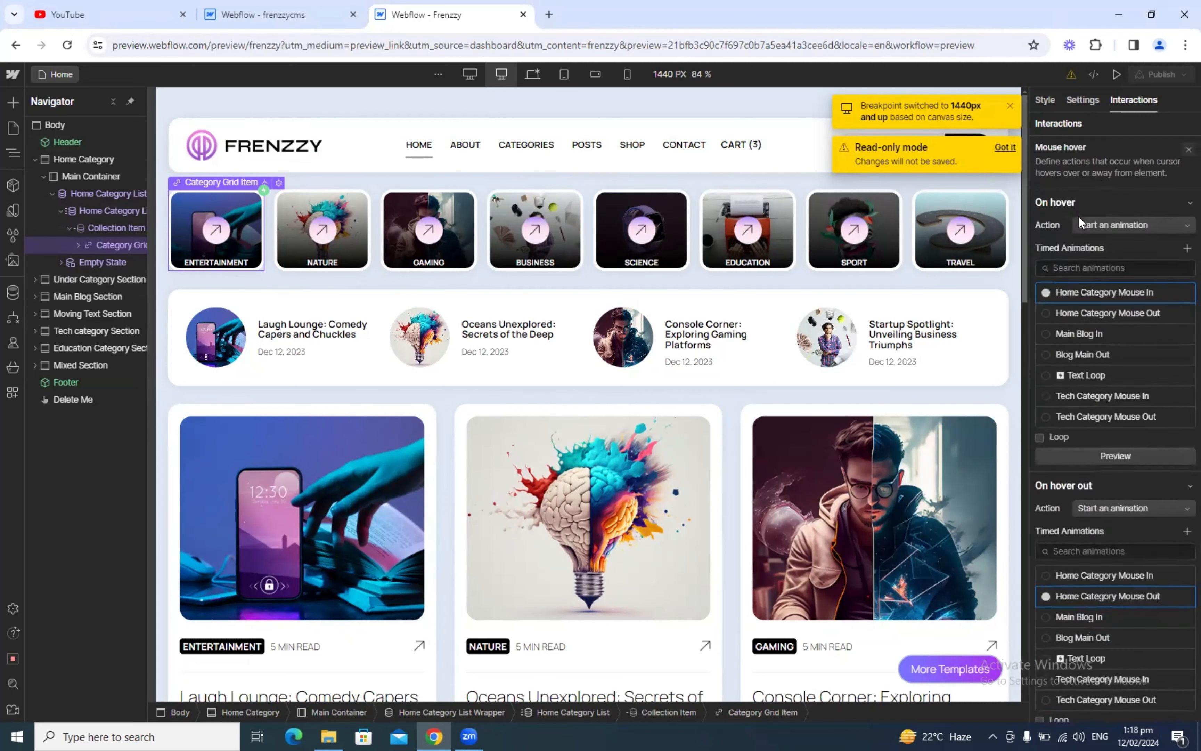
click(1127, 294)
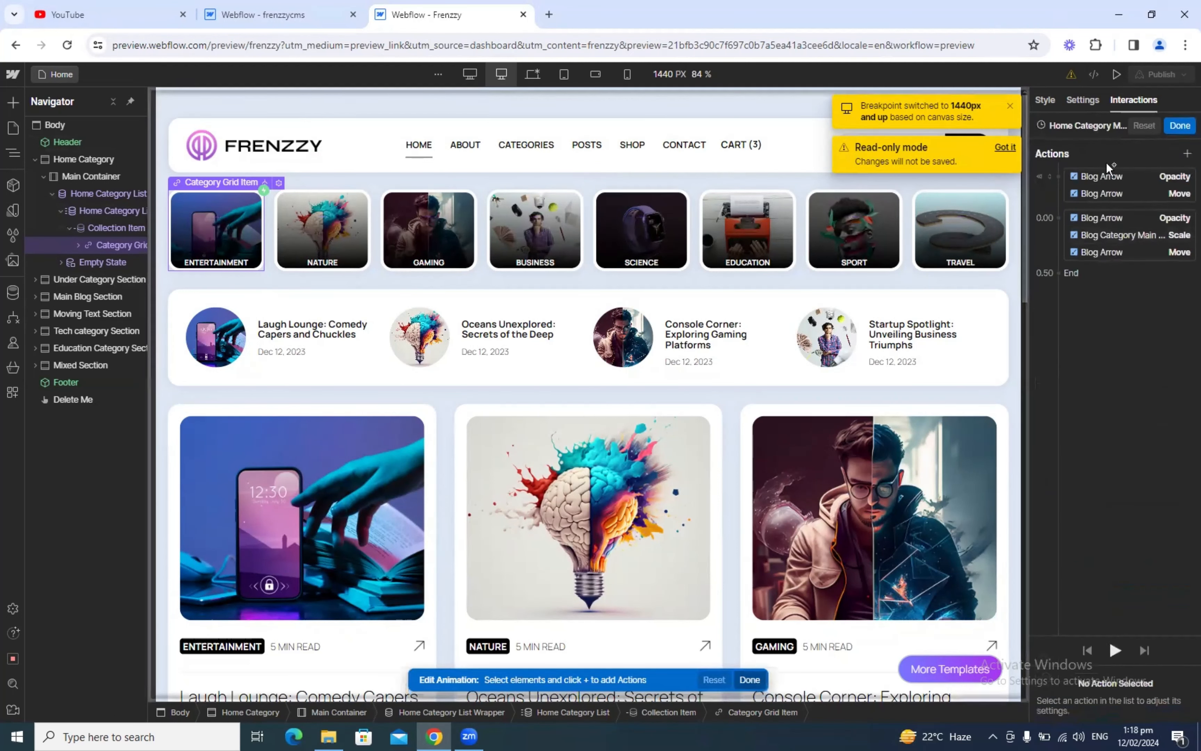
click(1091, 124)
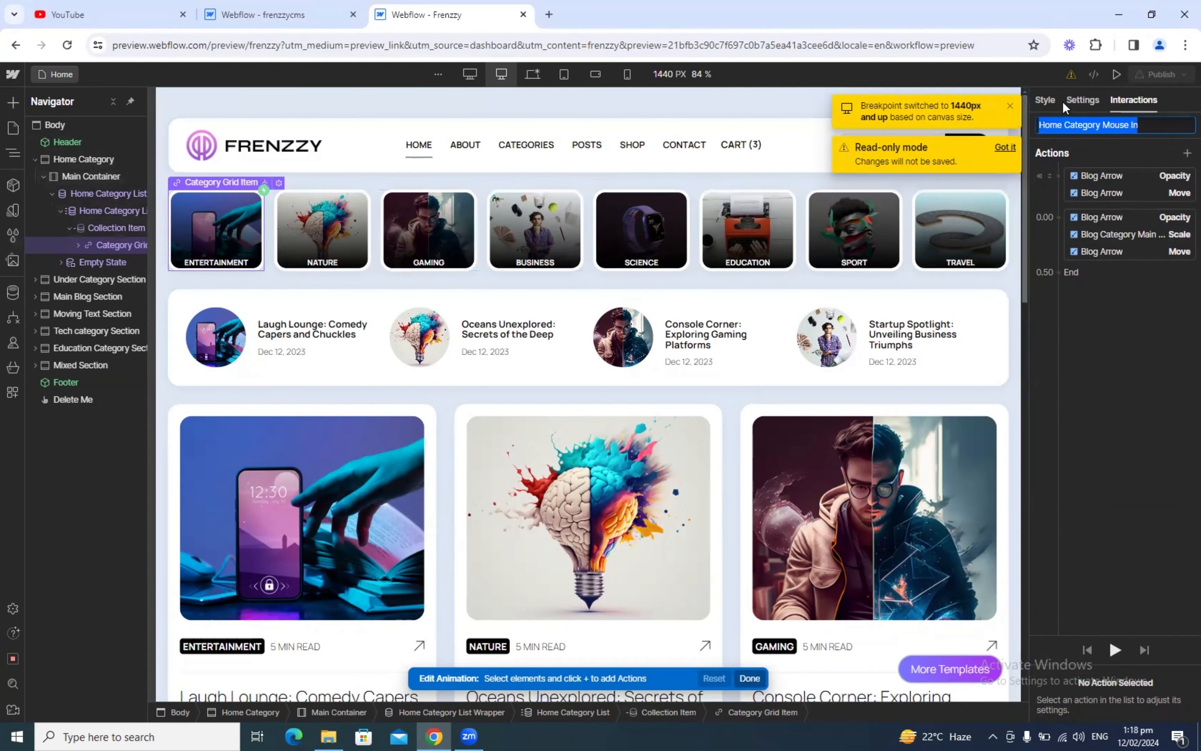
right_click(1075, 124)
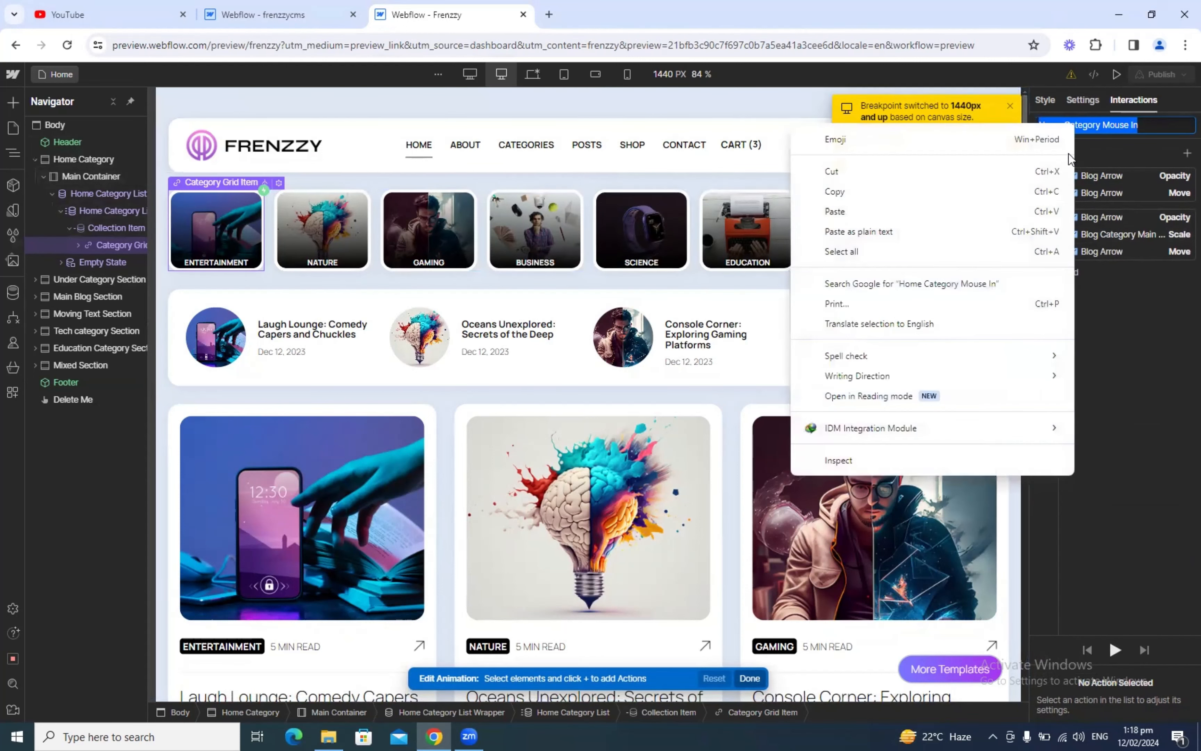
click(857, 192)
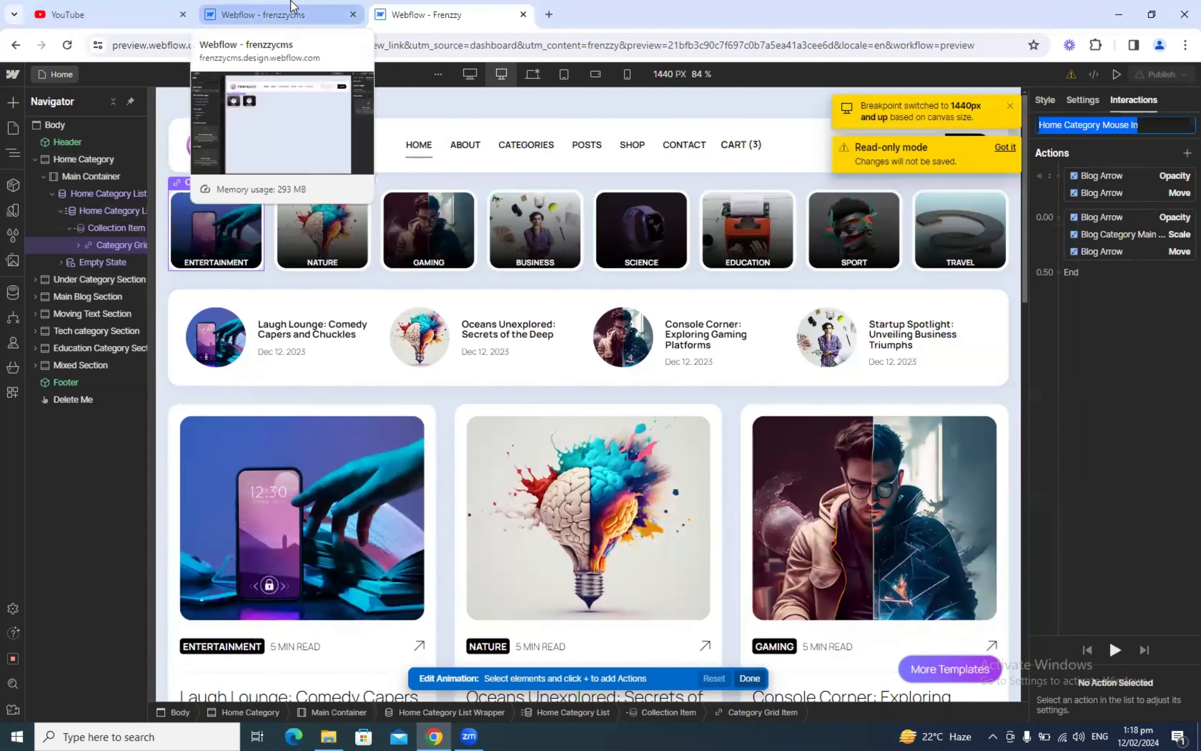
Add a Mouse hover trigger to the Category Grid Item in frenzzycms and set its On hover action to Start an animation
click(293, 10)
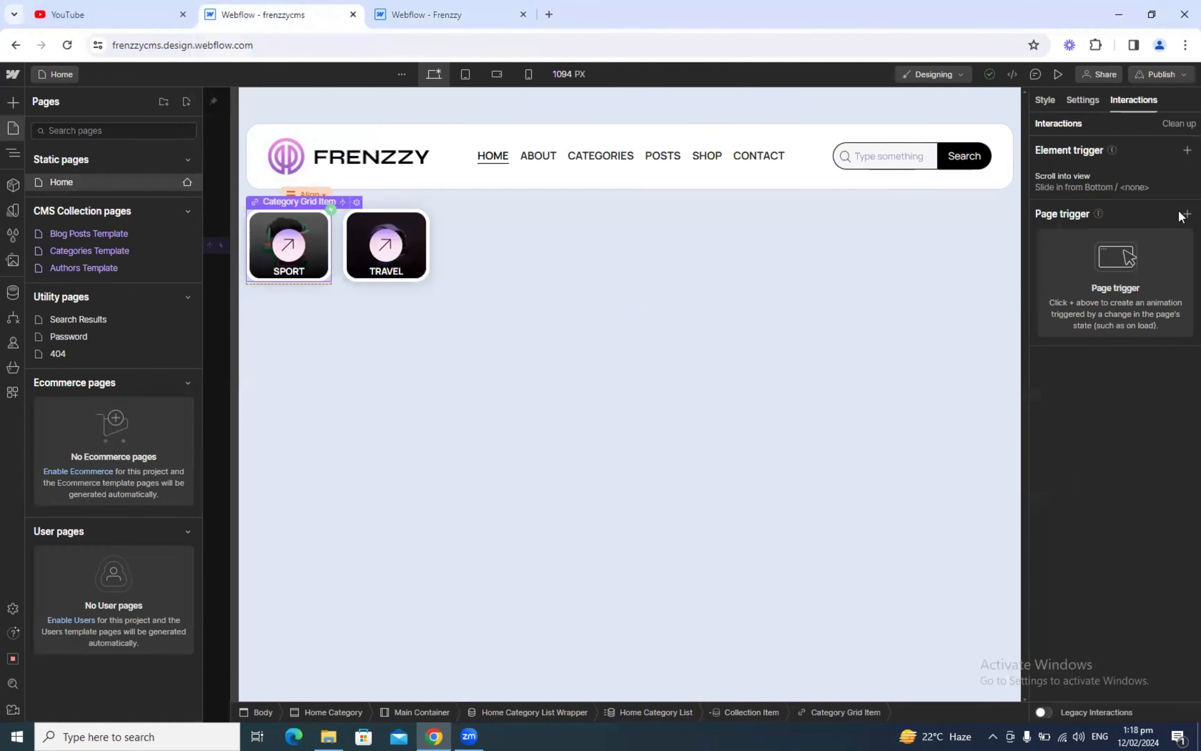
click(1186, 150)
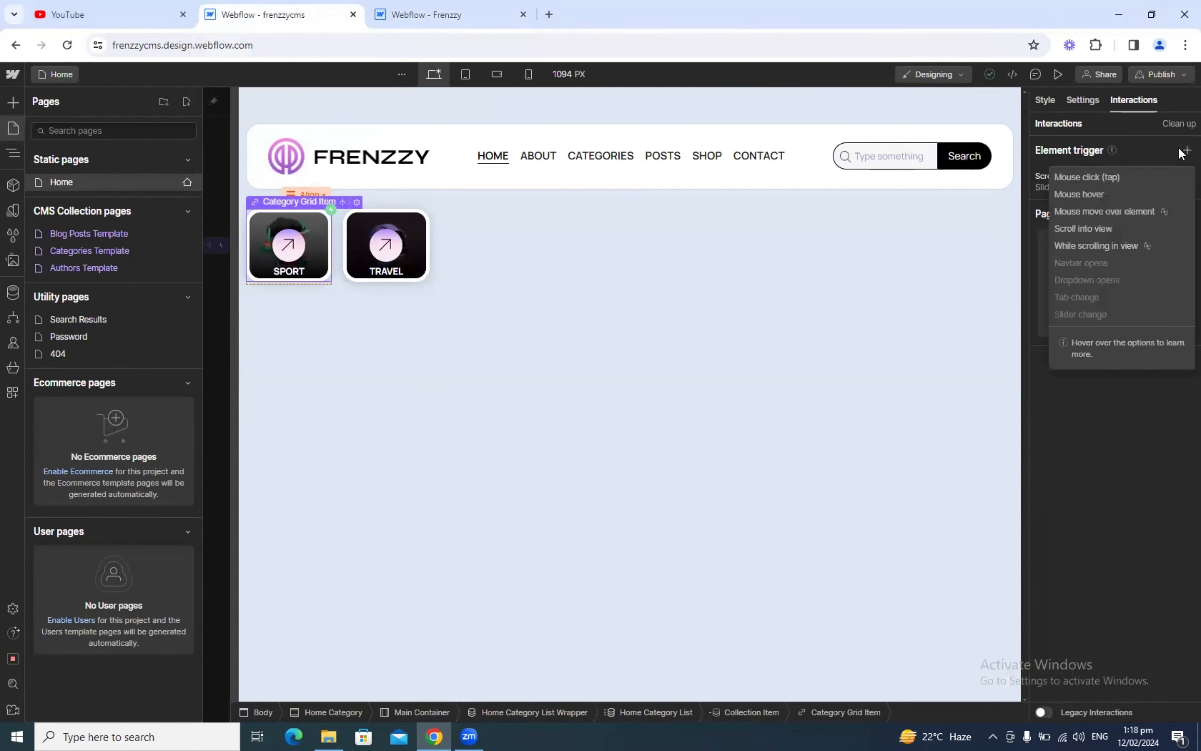
click(1109, 195)
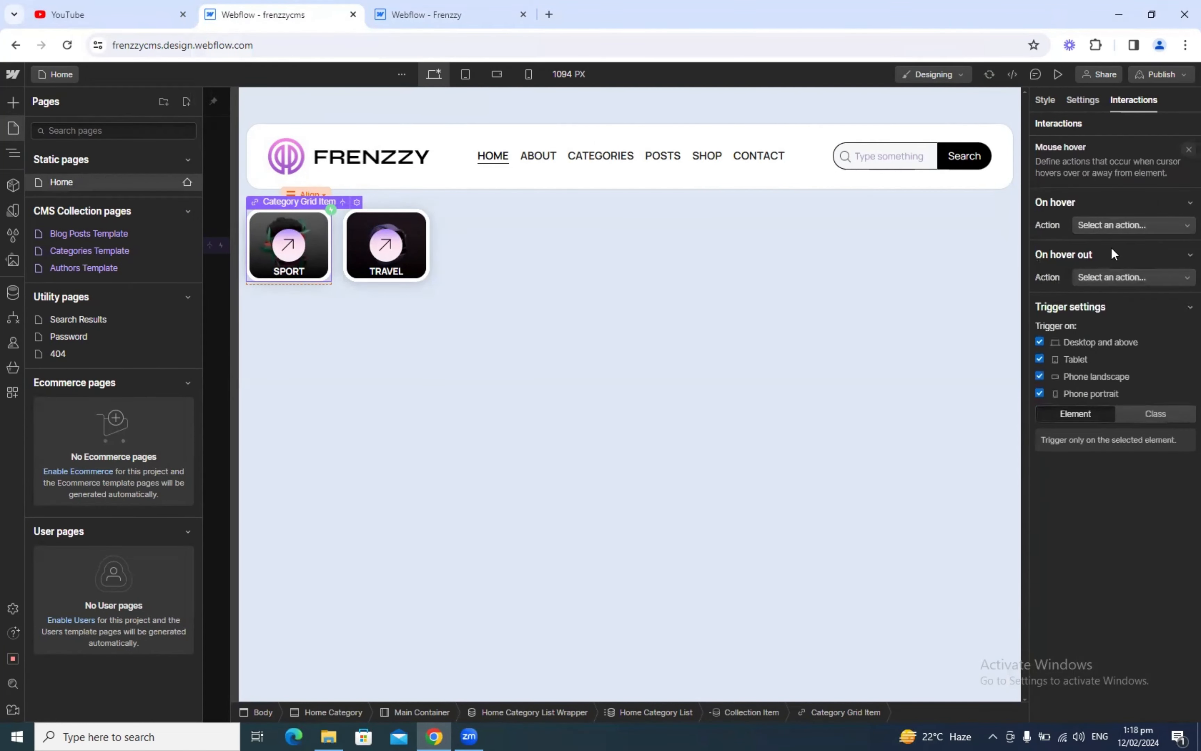
click(1106, 225)
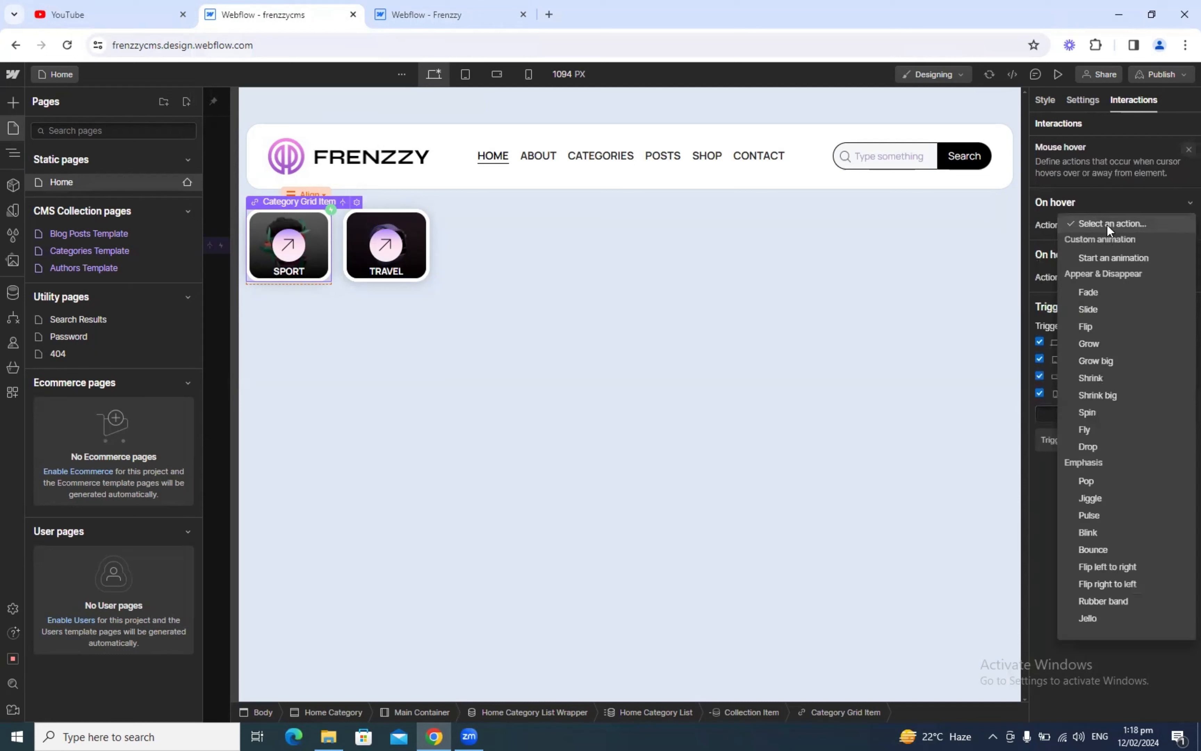
click(1101, 257)
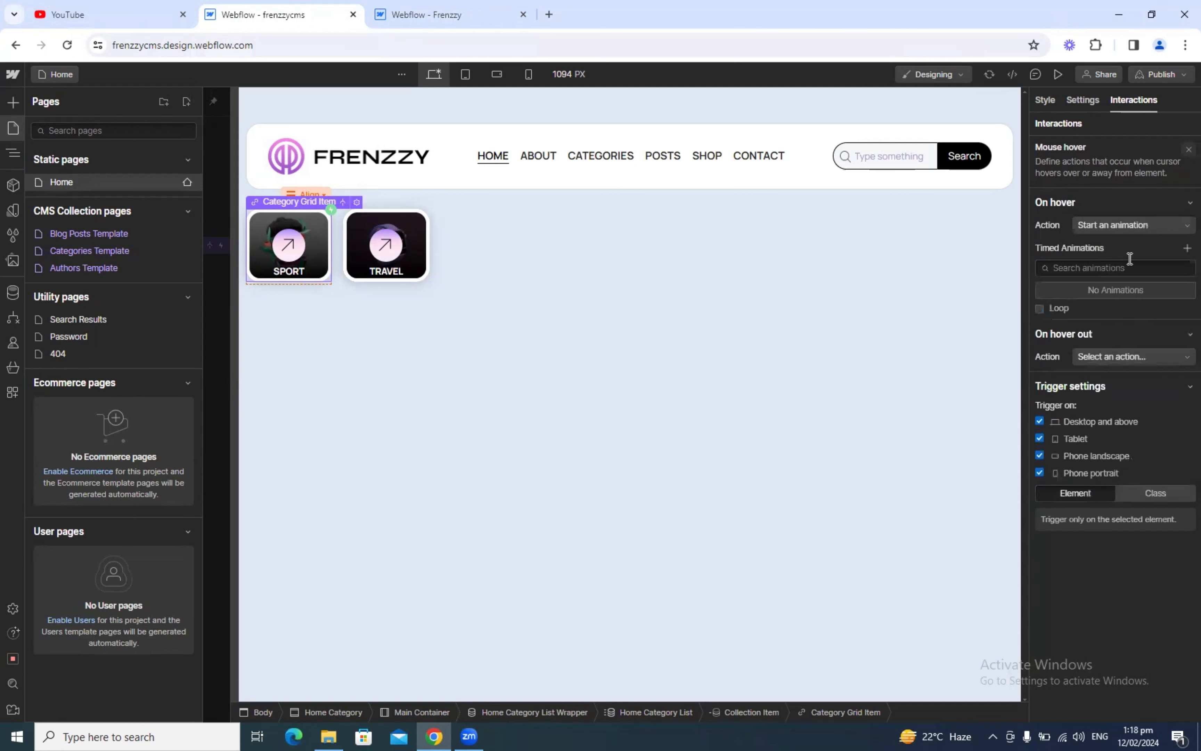
Create a timed animation for the hover action and name it Home Category Mouse In
click(1179, 248)
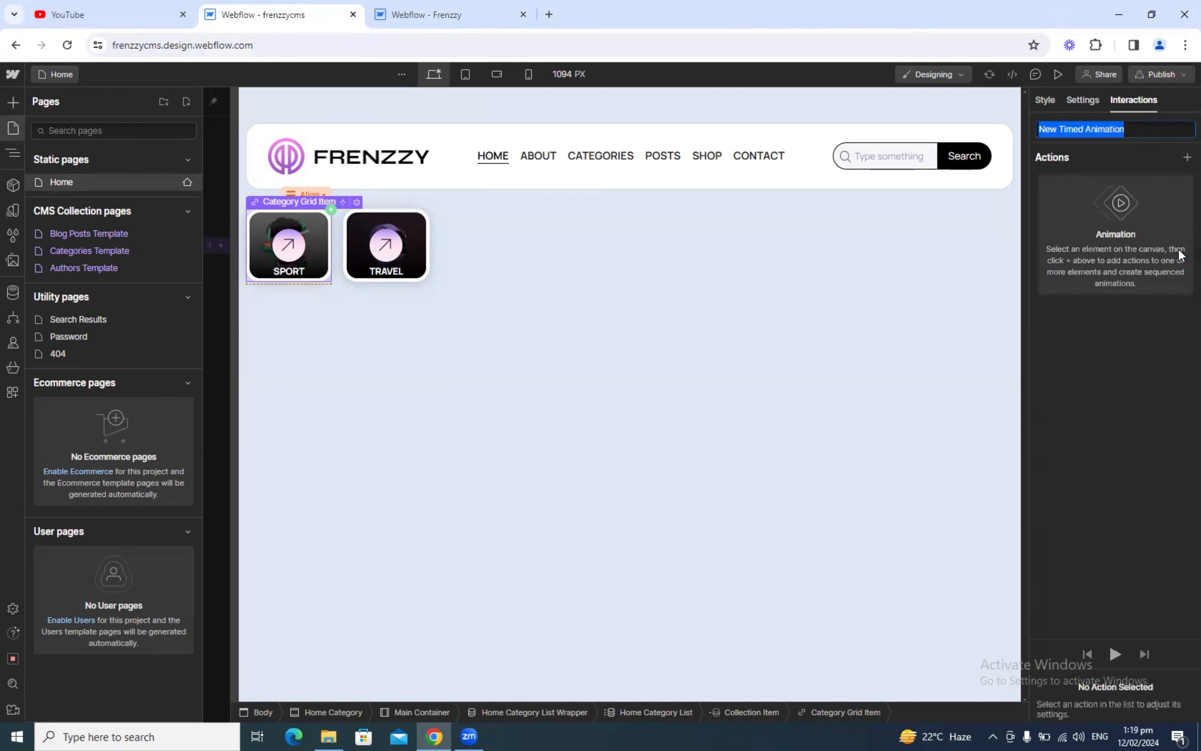
text(Home Category Mouse In)
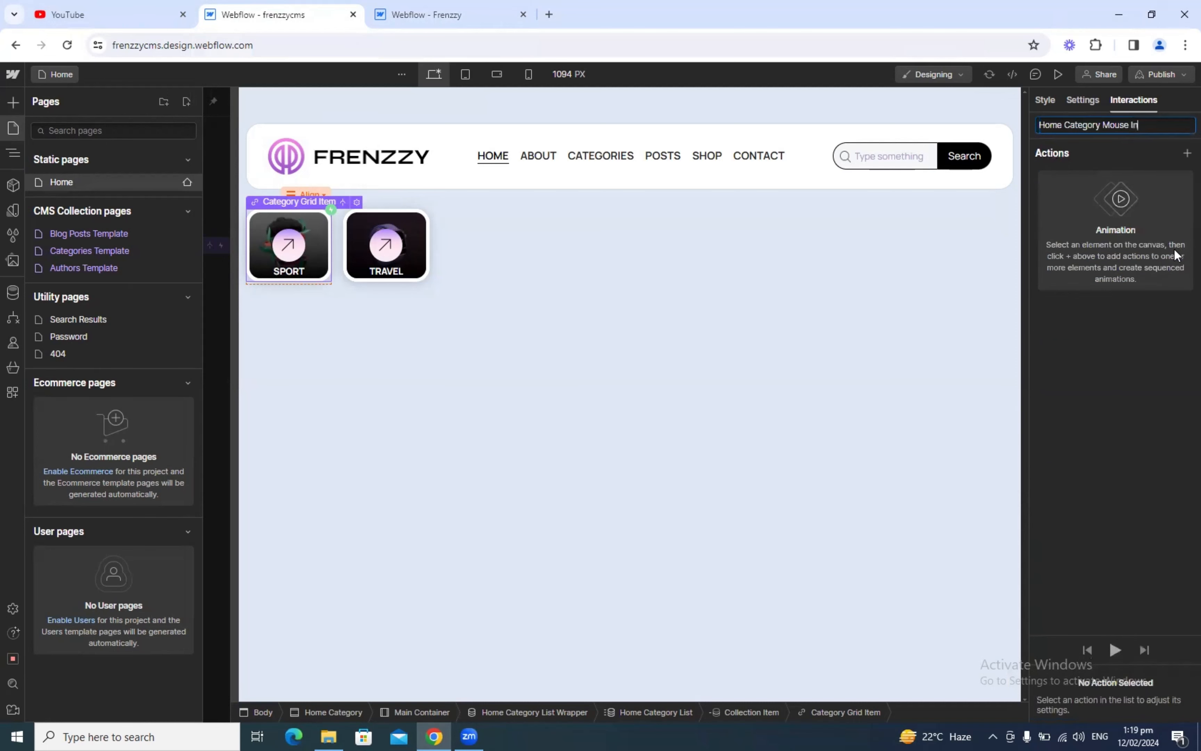
key(Return)
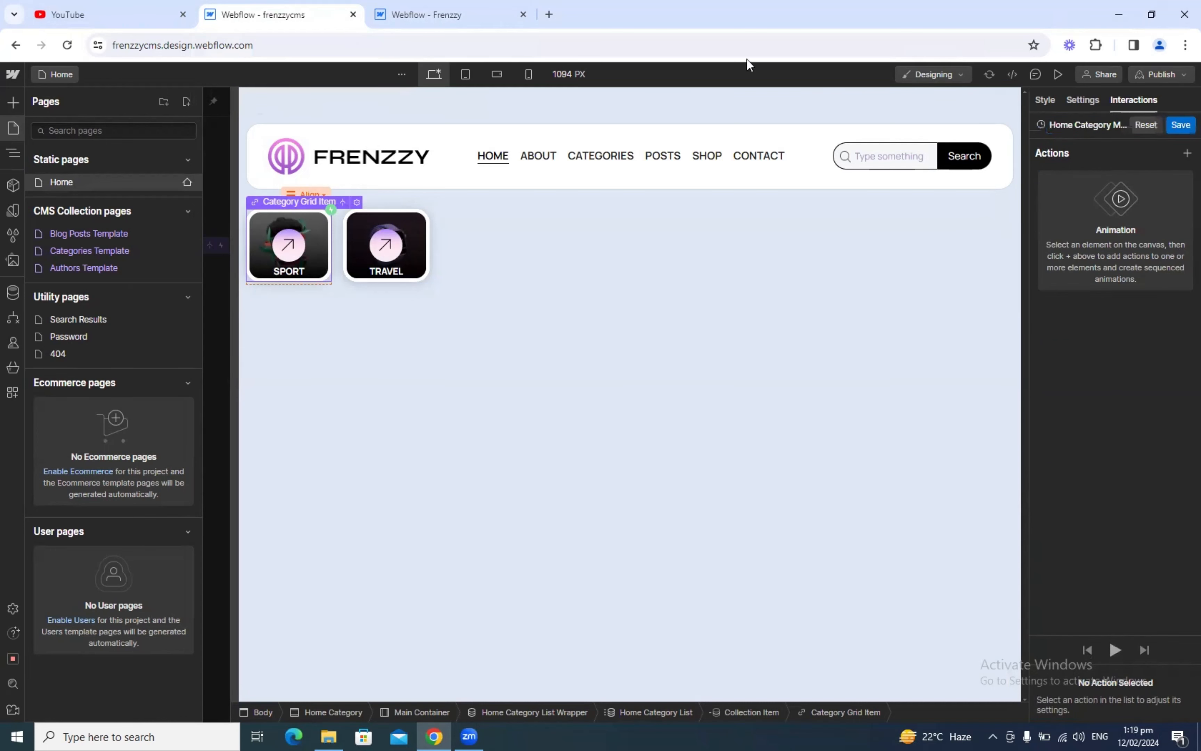
Examine the Blog Arrow's initial-state Opacity and Move actions in the Frenzzy template's animation
click(406, 6)
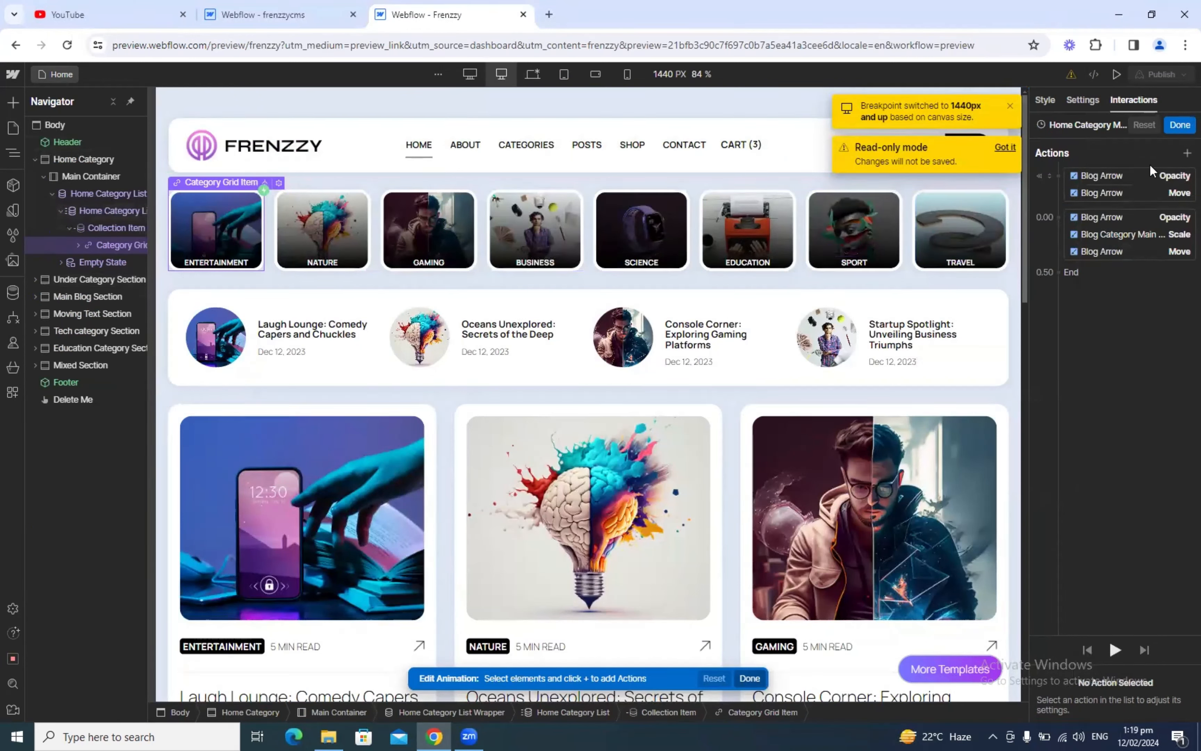
click(1123, 176)
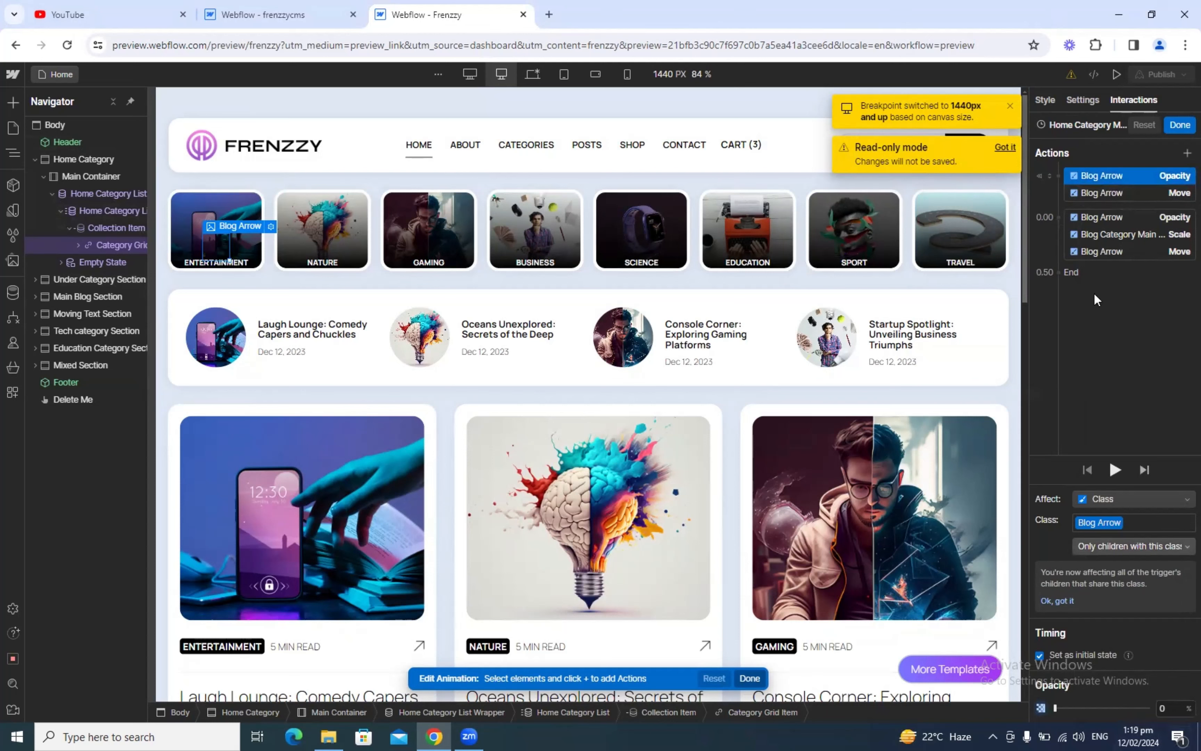
click(1118, 192)
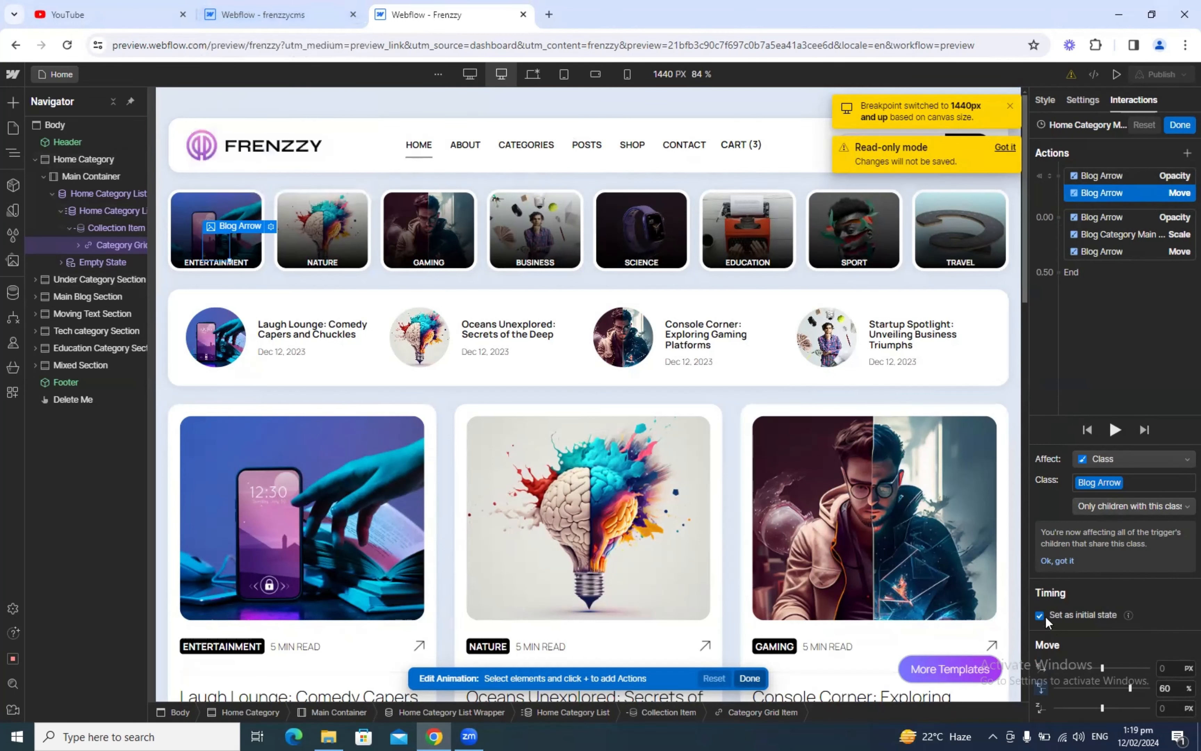
click(1105, 175)
click(1095, 189)
Expand the Category Grid Item's child elements in the frenzzycms element tree and return to the Frenzzy template's animation
click(289, 11)
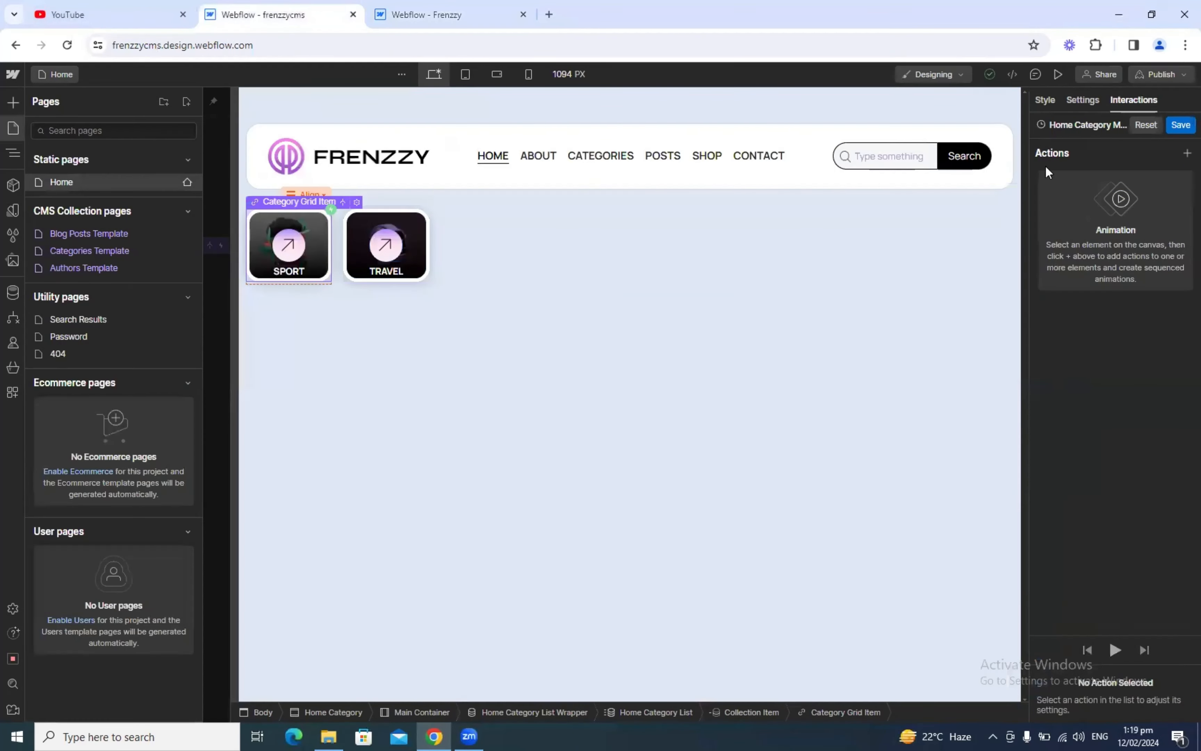
click(8, 155)
click(77, 245)
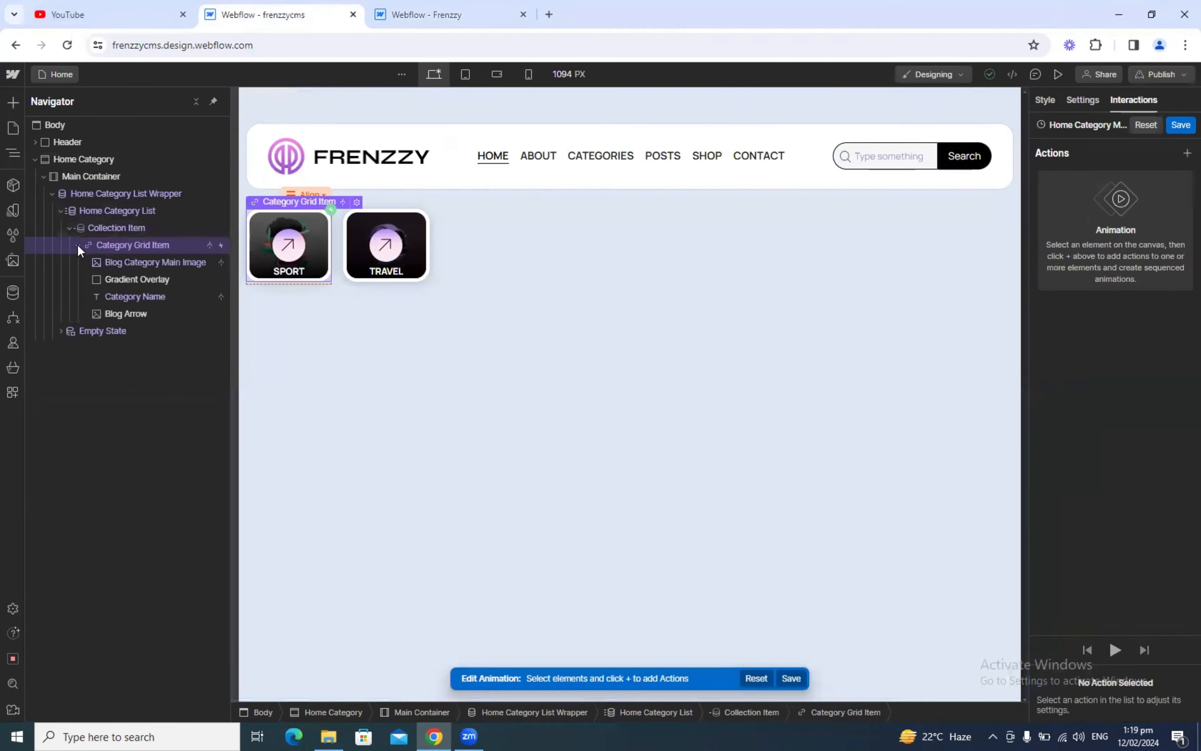
click(430, 6)
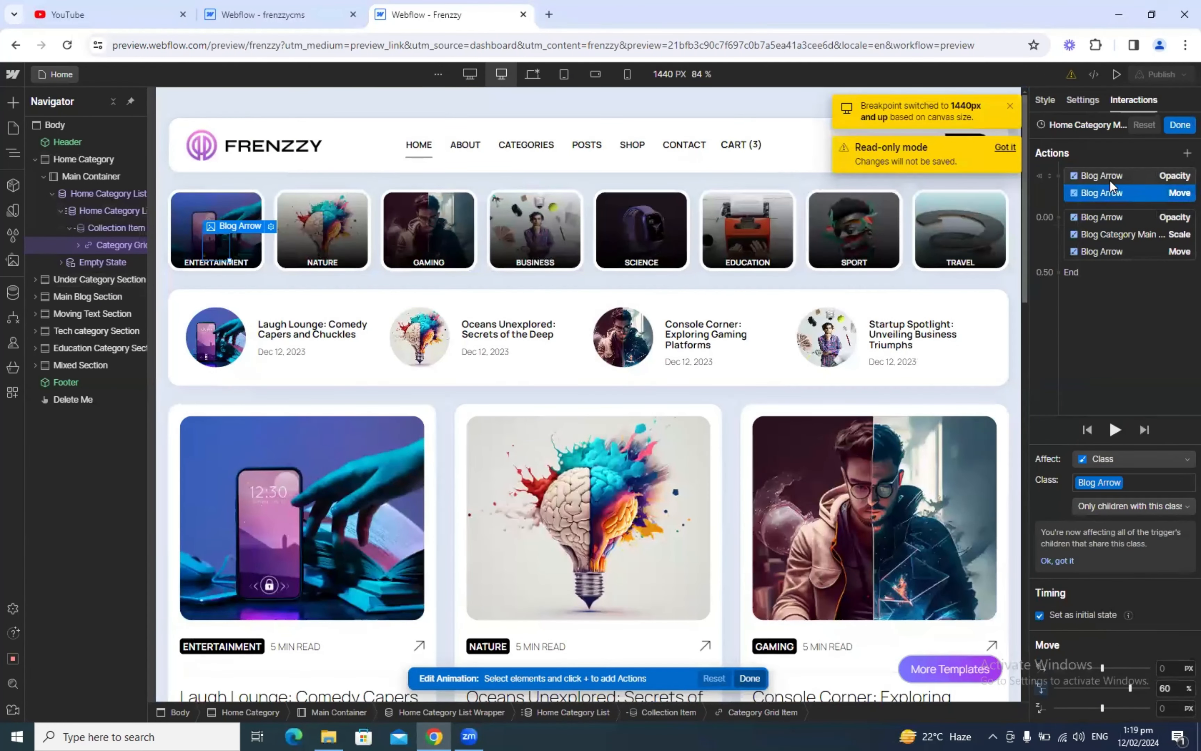
In frenzzycms, add an Opacity action of 0% for the Blog Arrow and set it as the initial state
click(287, 16)
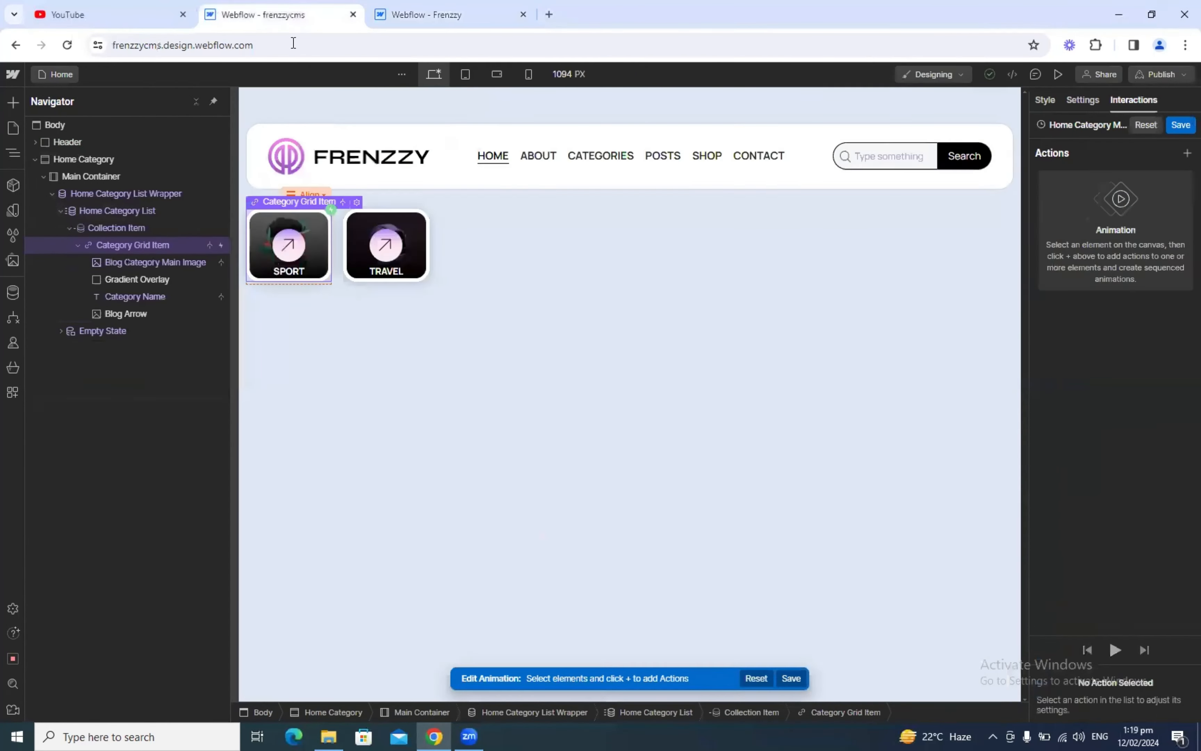
click(136, 314)
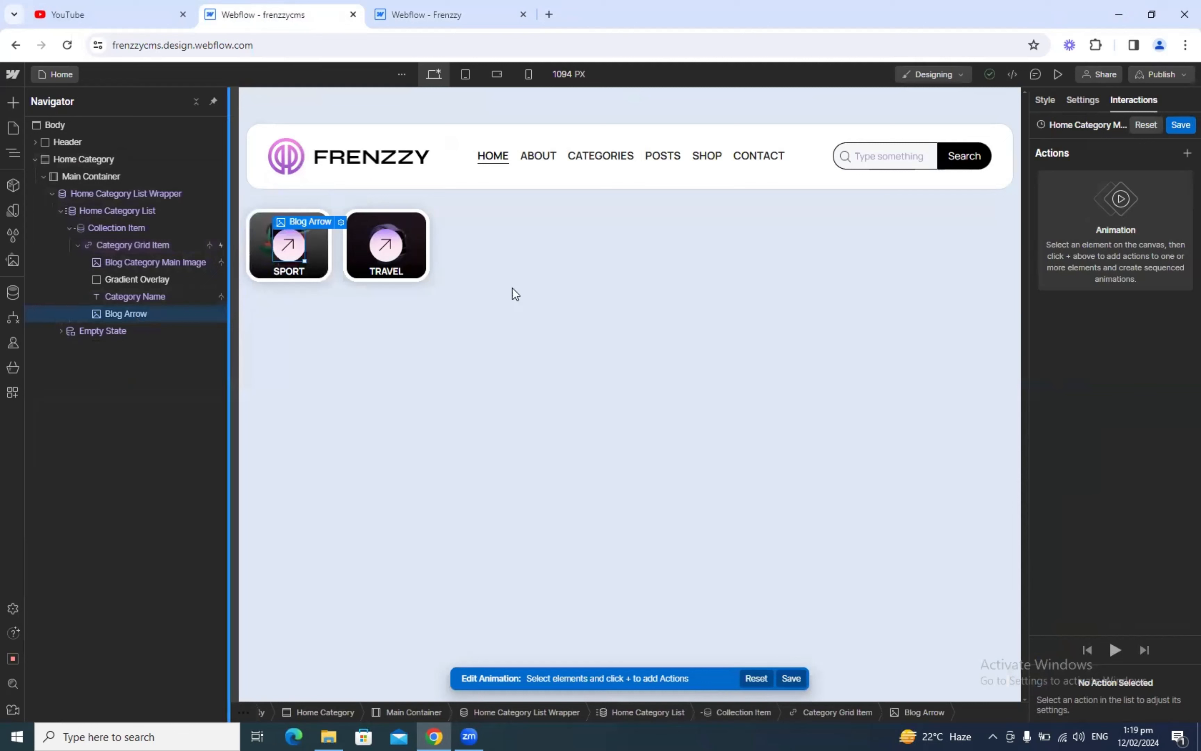
click(1185, 155)
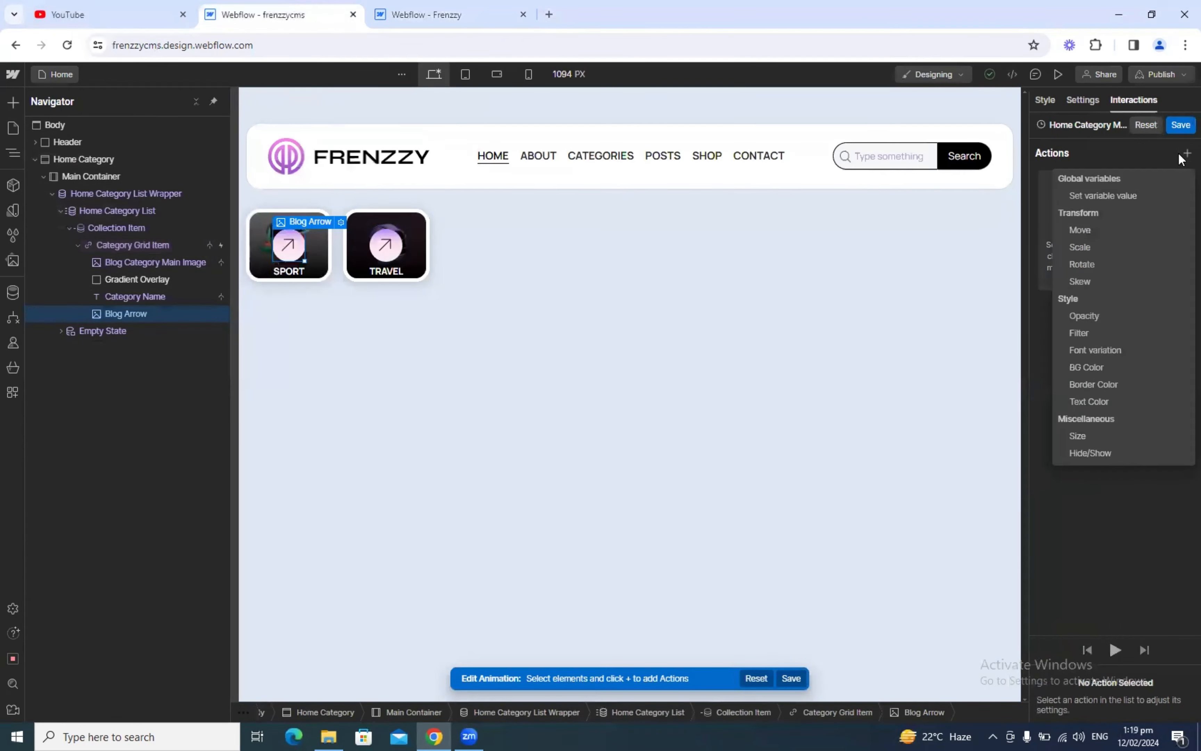
click(1077, 320)
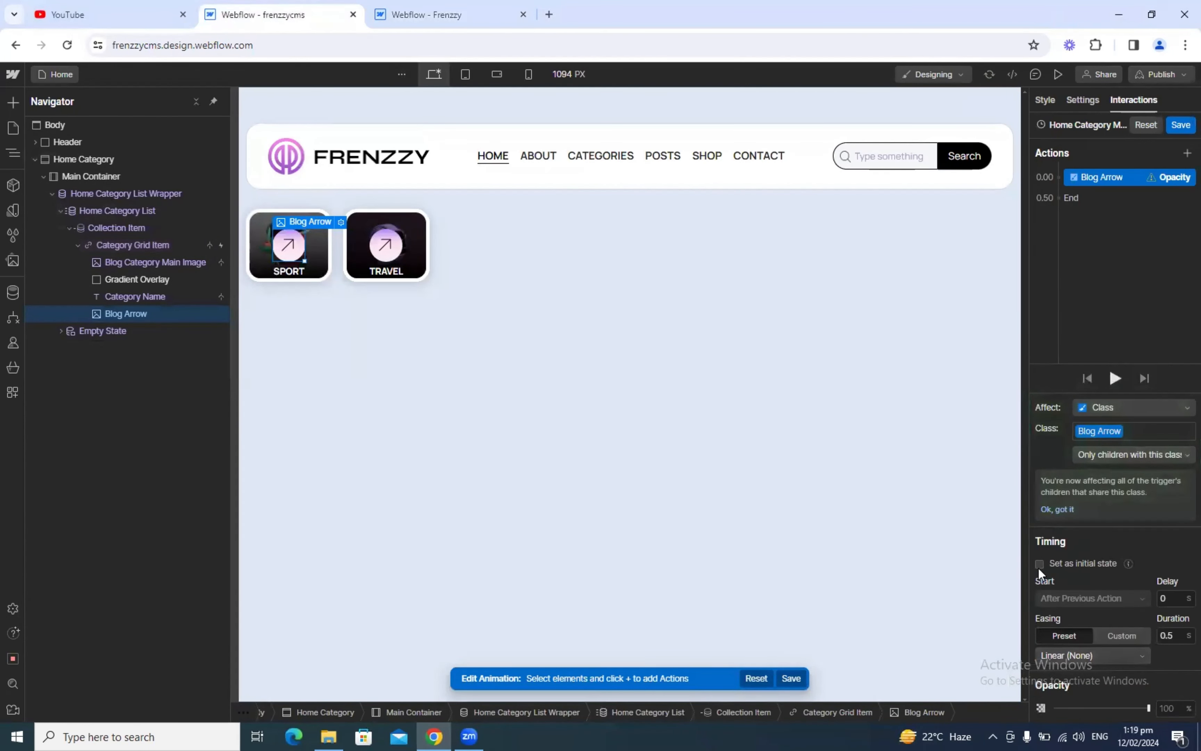
click(1175, 708)
text(0)
key(Return)
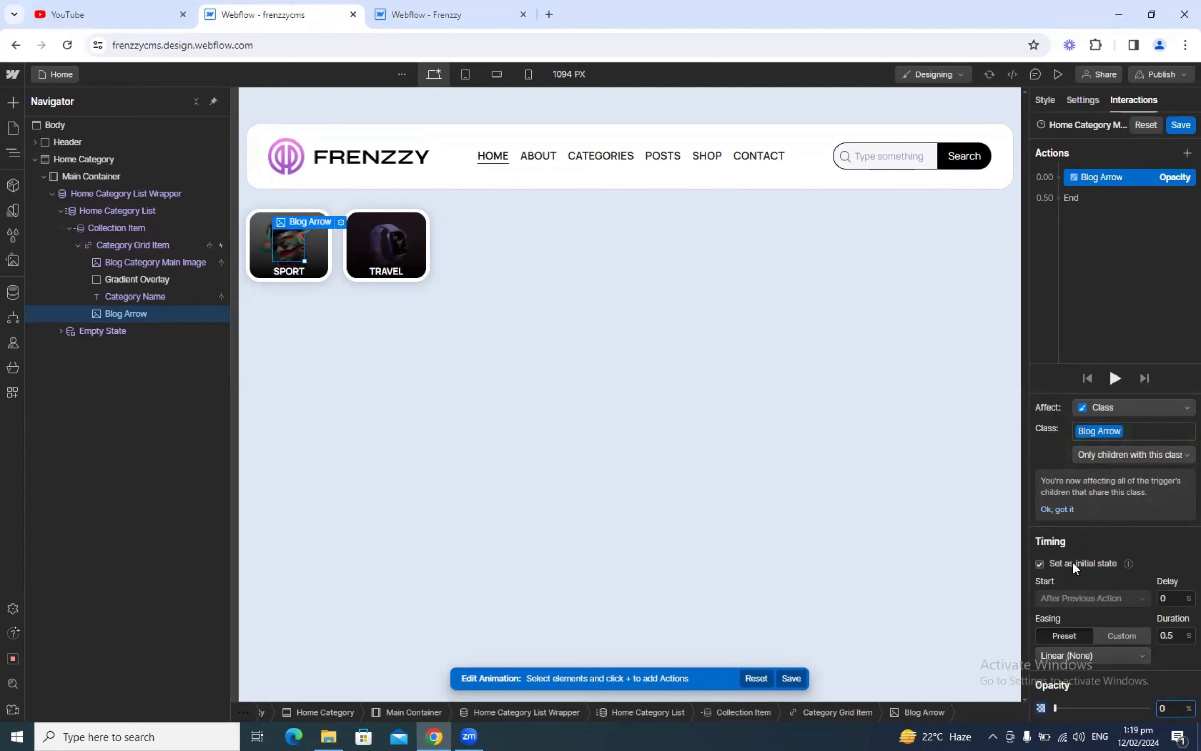
click(1073, 562)
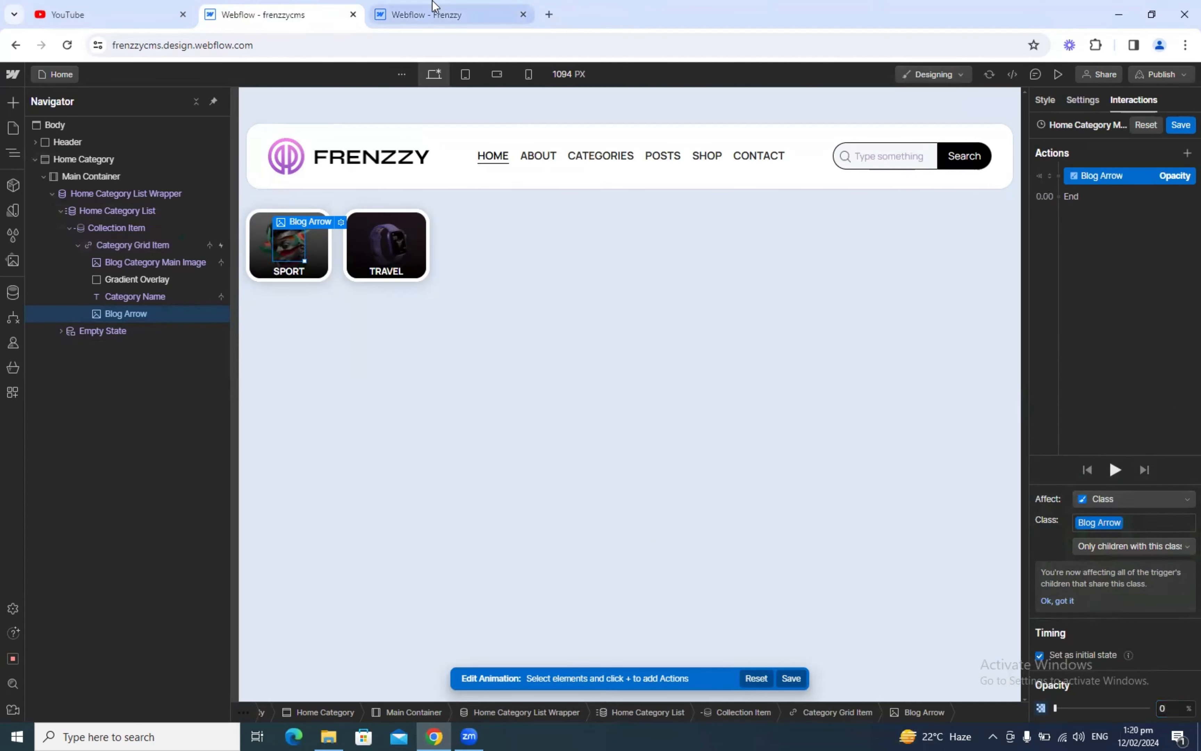
Following the Frenzzy template, add an initial-state Move action for the Blog Arrow in frenzzycms with a vertical (Y) offset of 60%
click(432, 14)
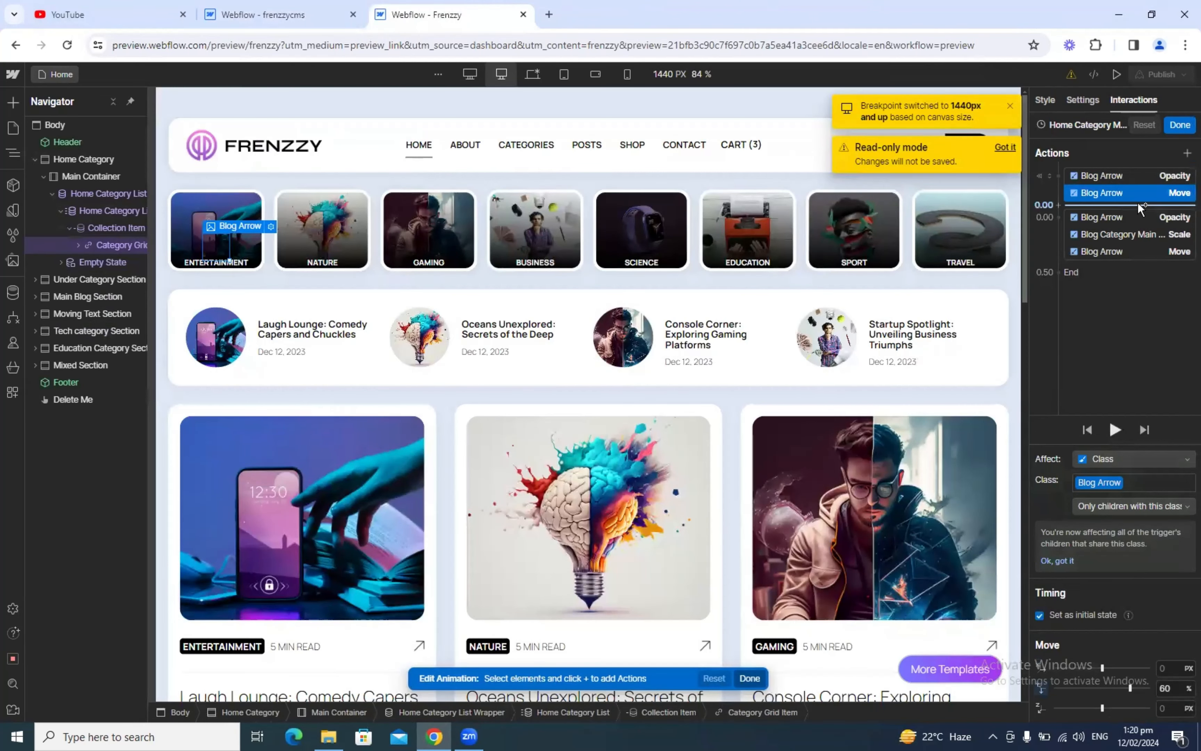
click(286, 6)
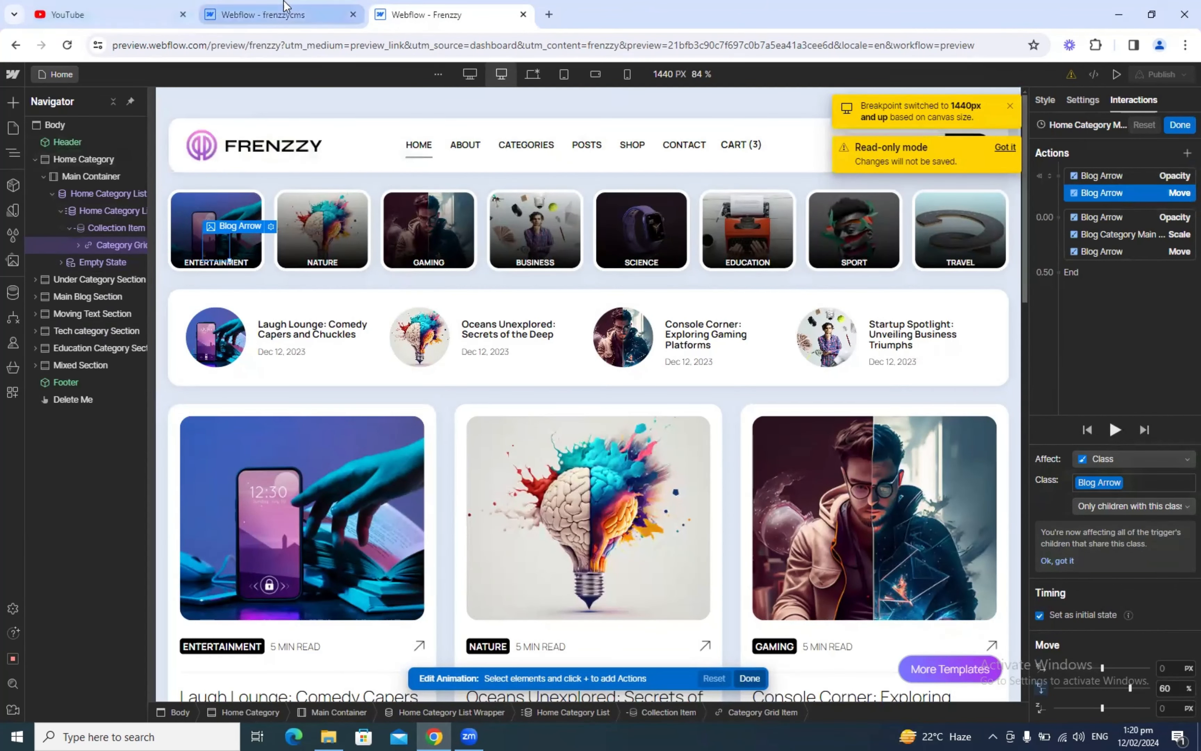
click(286, 6)
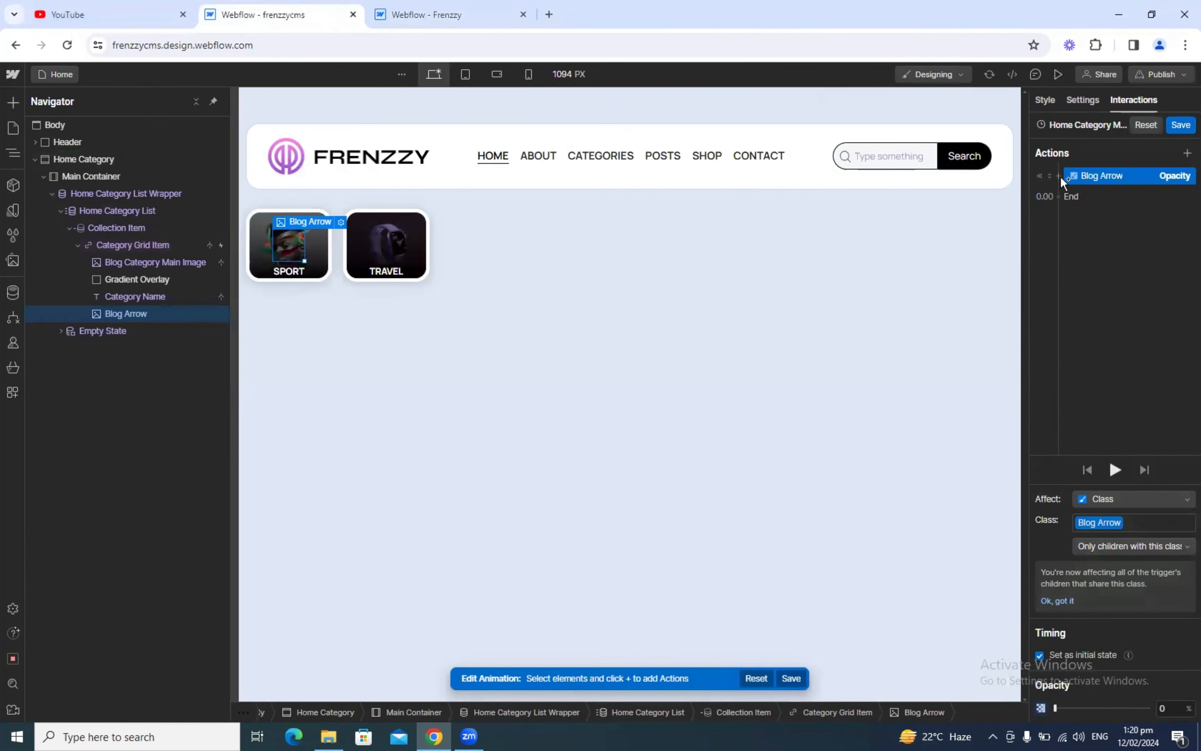
click(1060, 175)
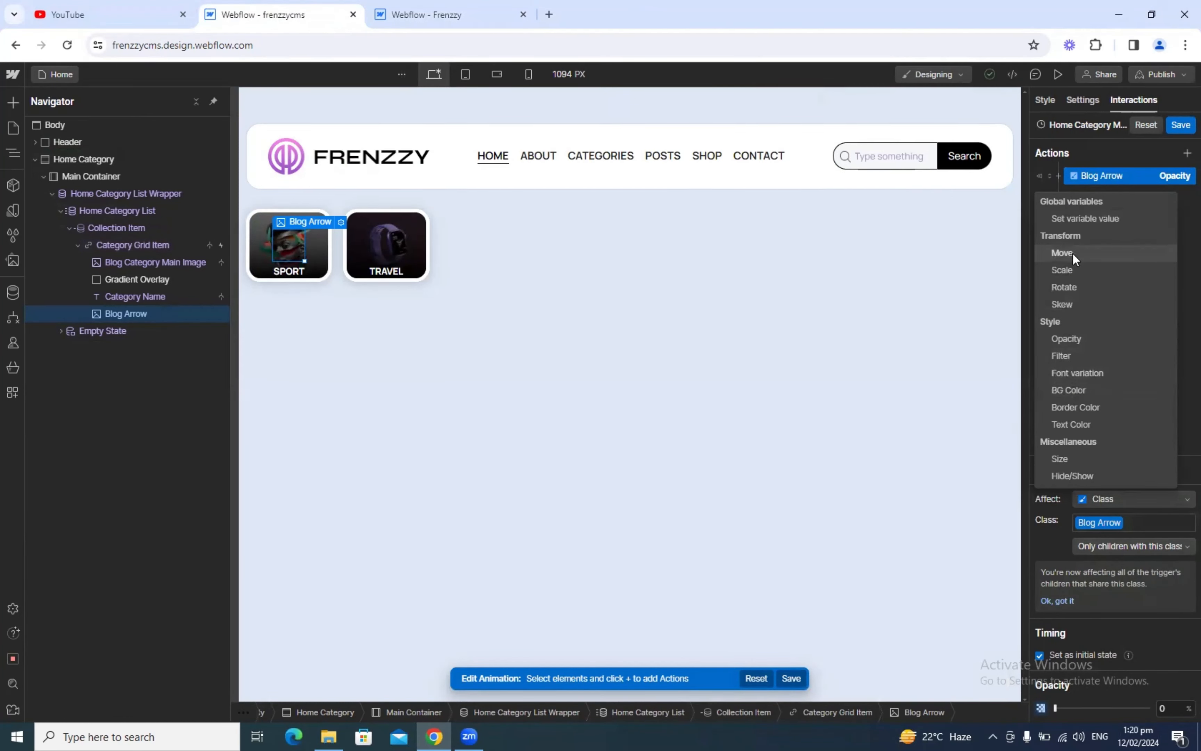
click(1063, 253)
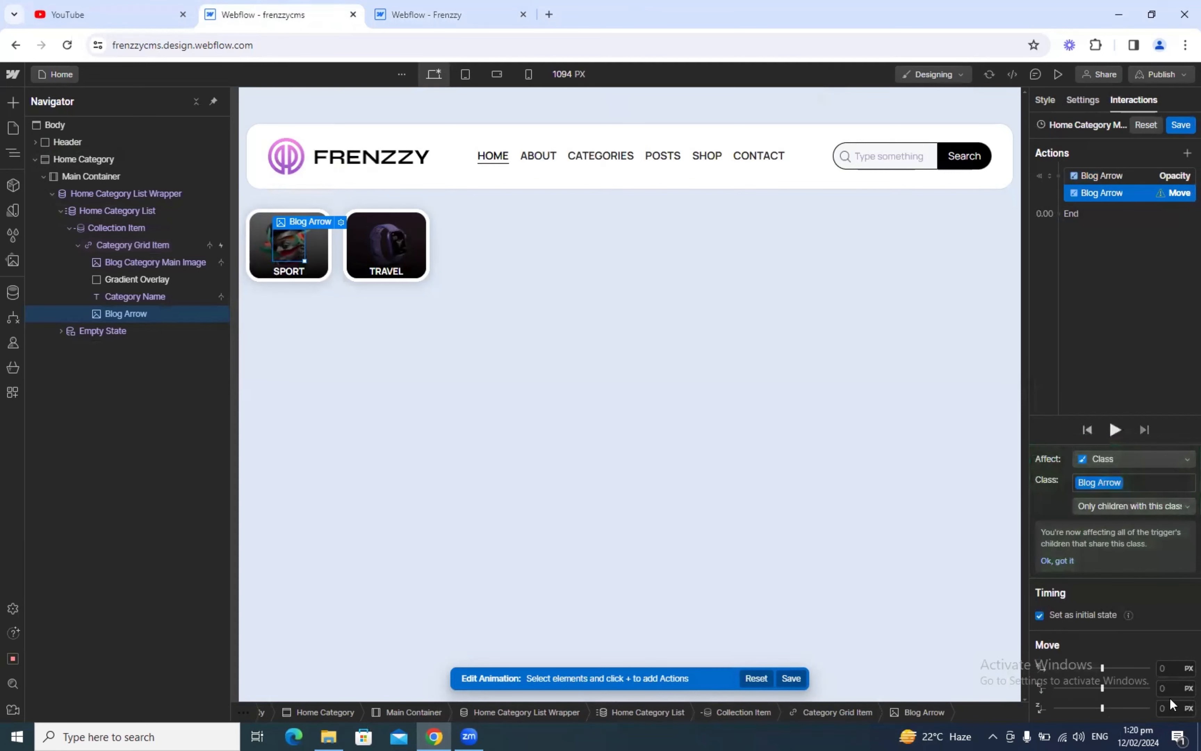
click(1170, 689)
text(60)
key(Return)
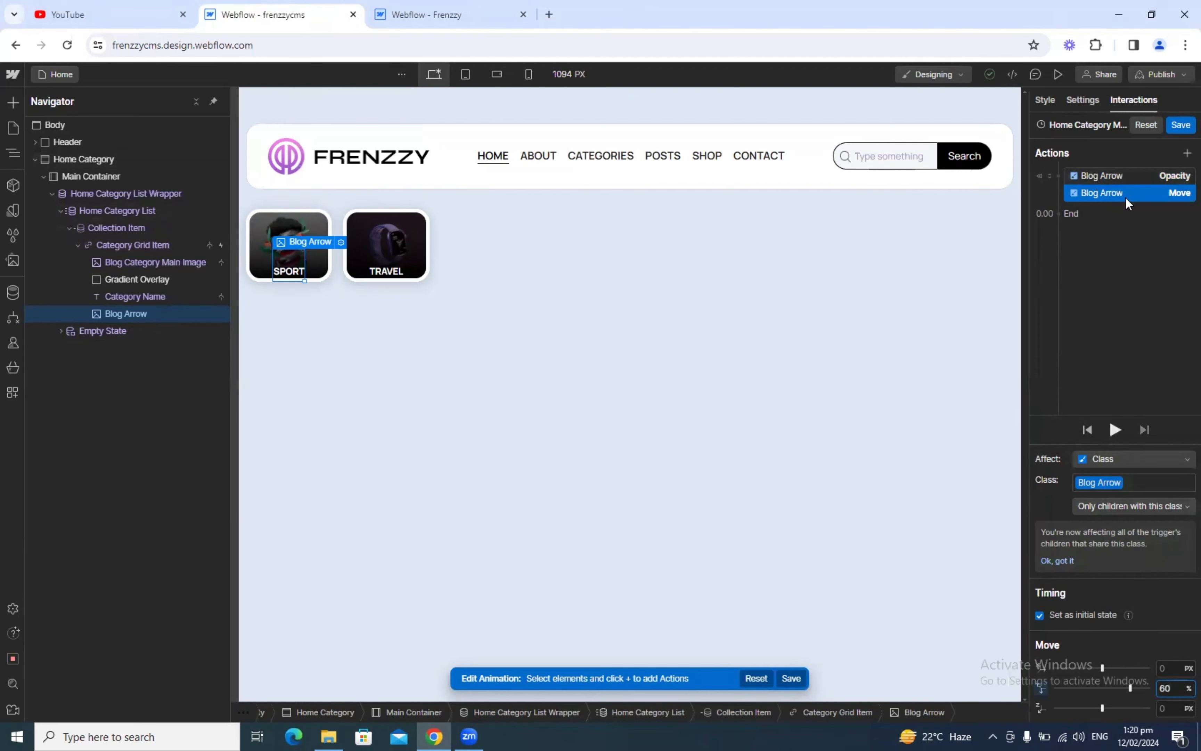
click(1119, 182)
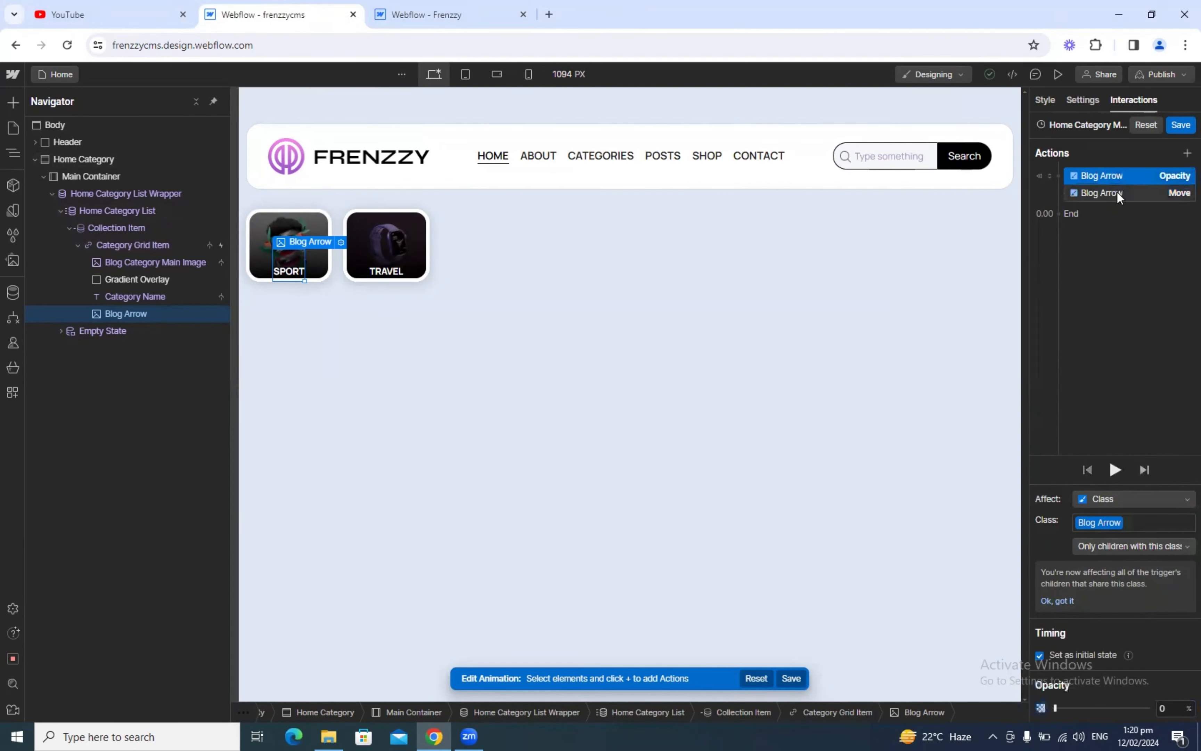
click(1119, 195)
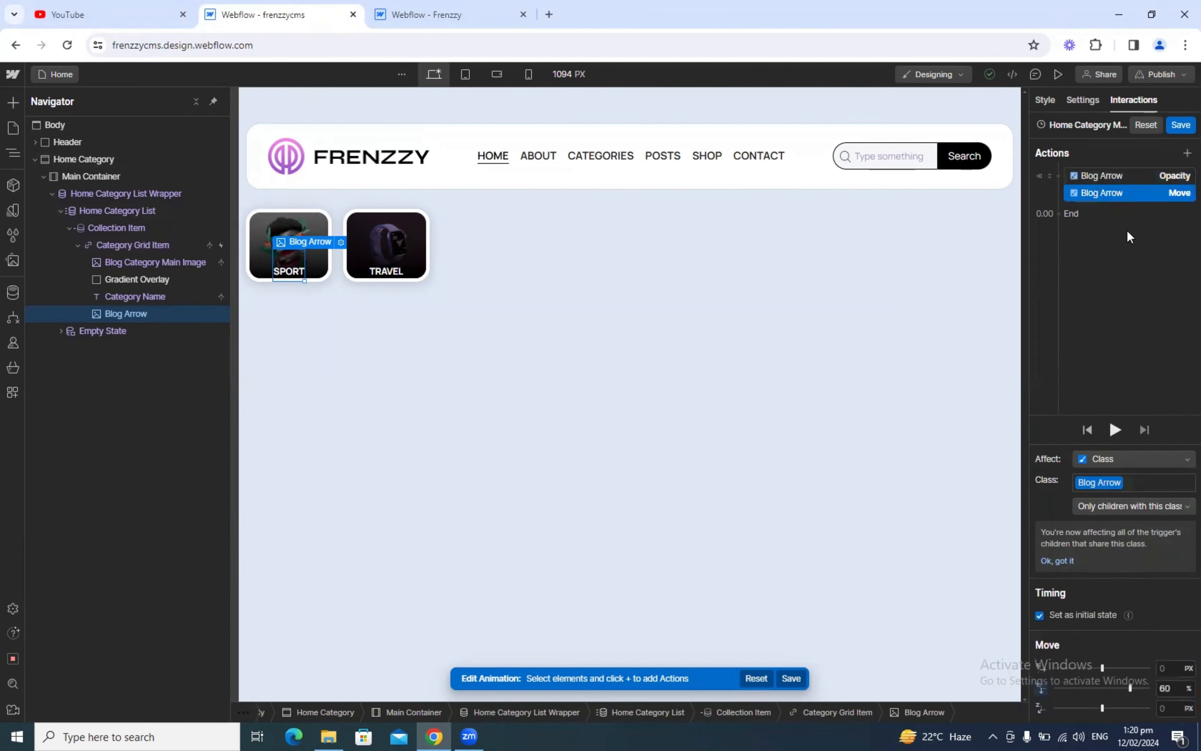
Following the Frenzzy template, add a second, non-initial Opacity action for the Blog Arrow in frenzzycms and set it to 100%
click(383, 7)
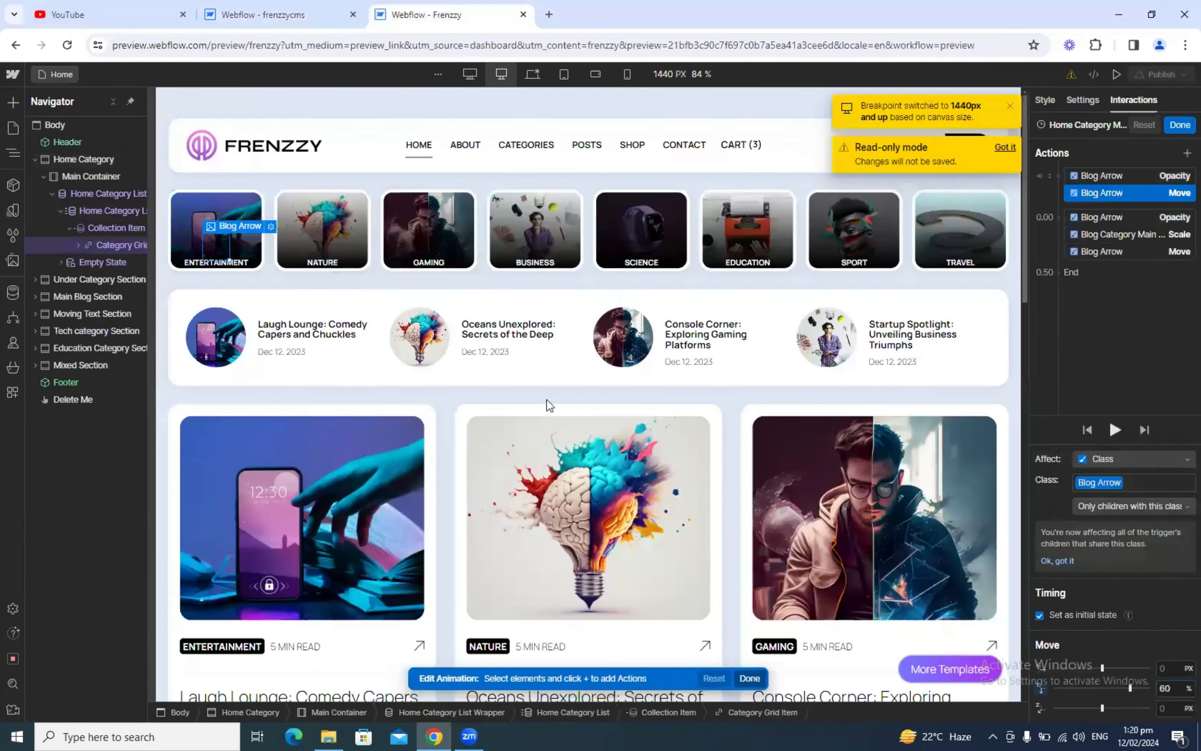
click(1119, 217)
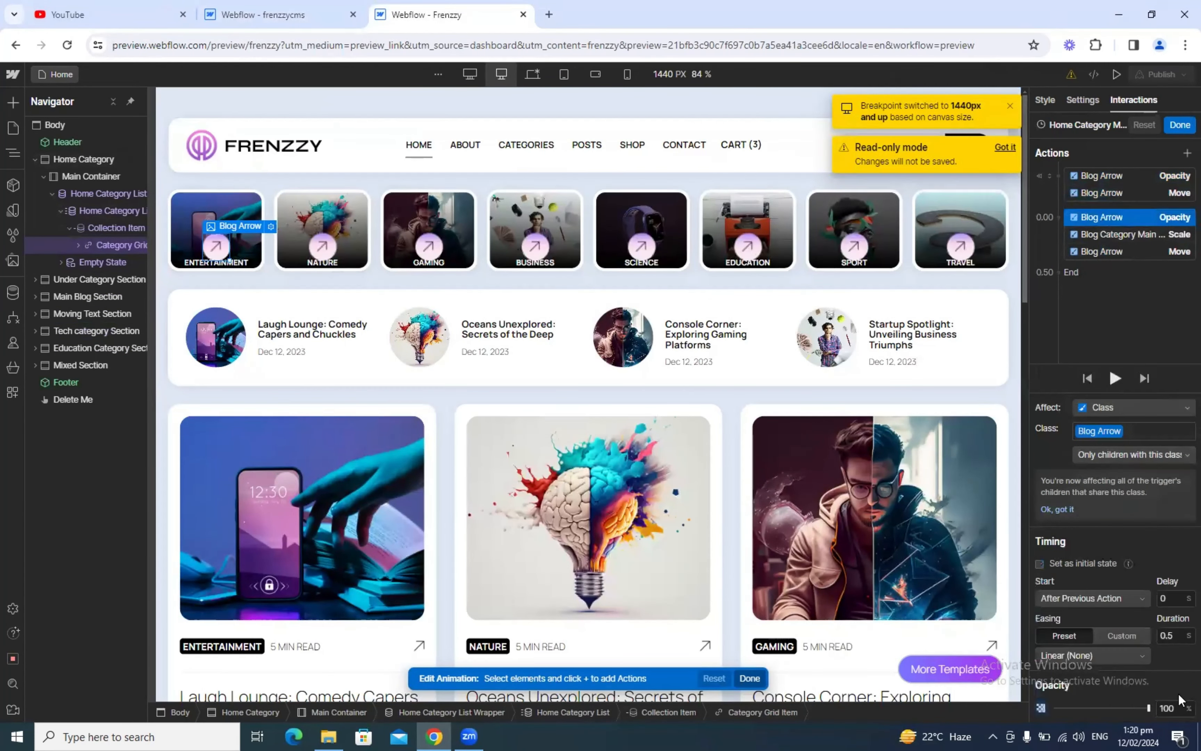
click(242, 7)
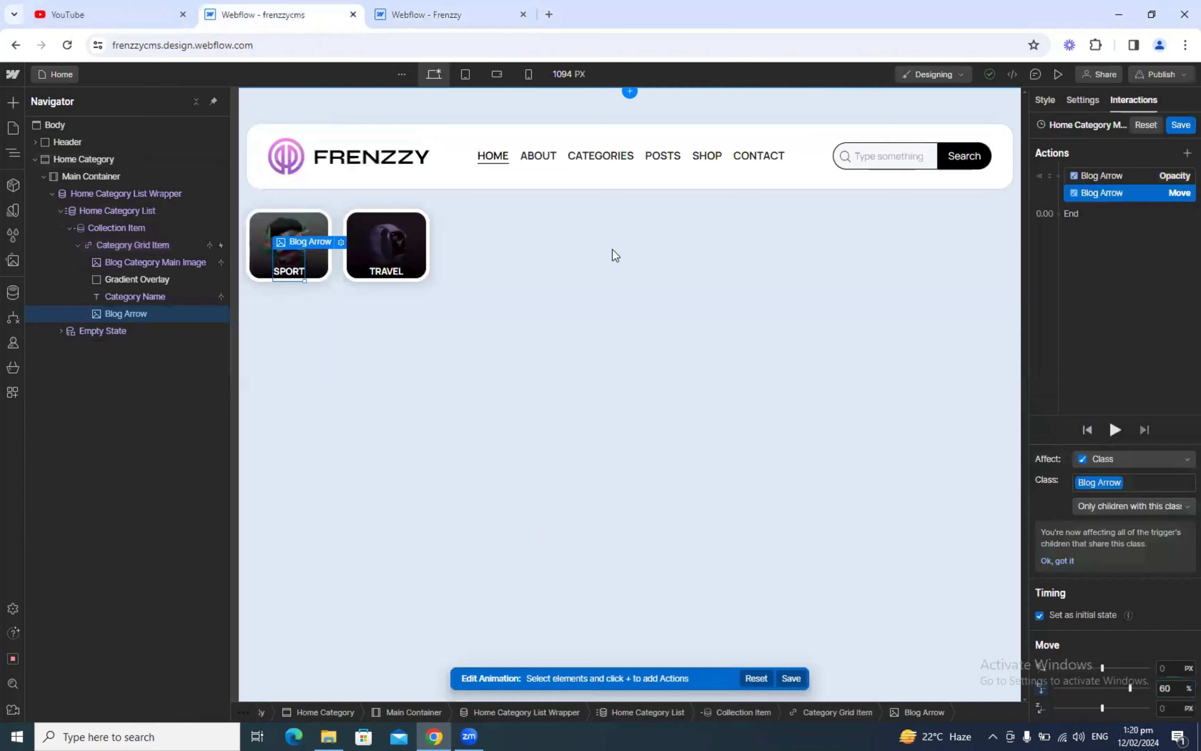
click(1058, 214)
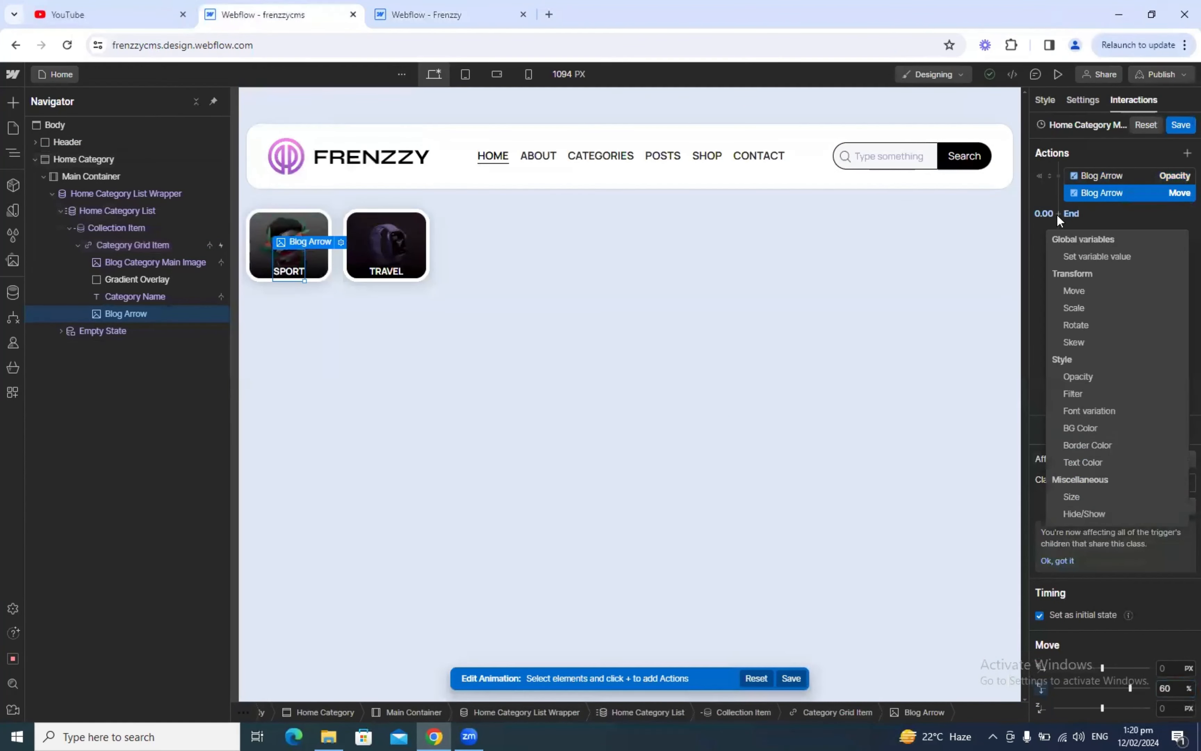
click(1081, 373)
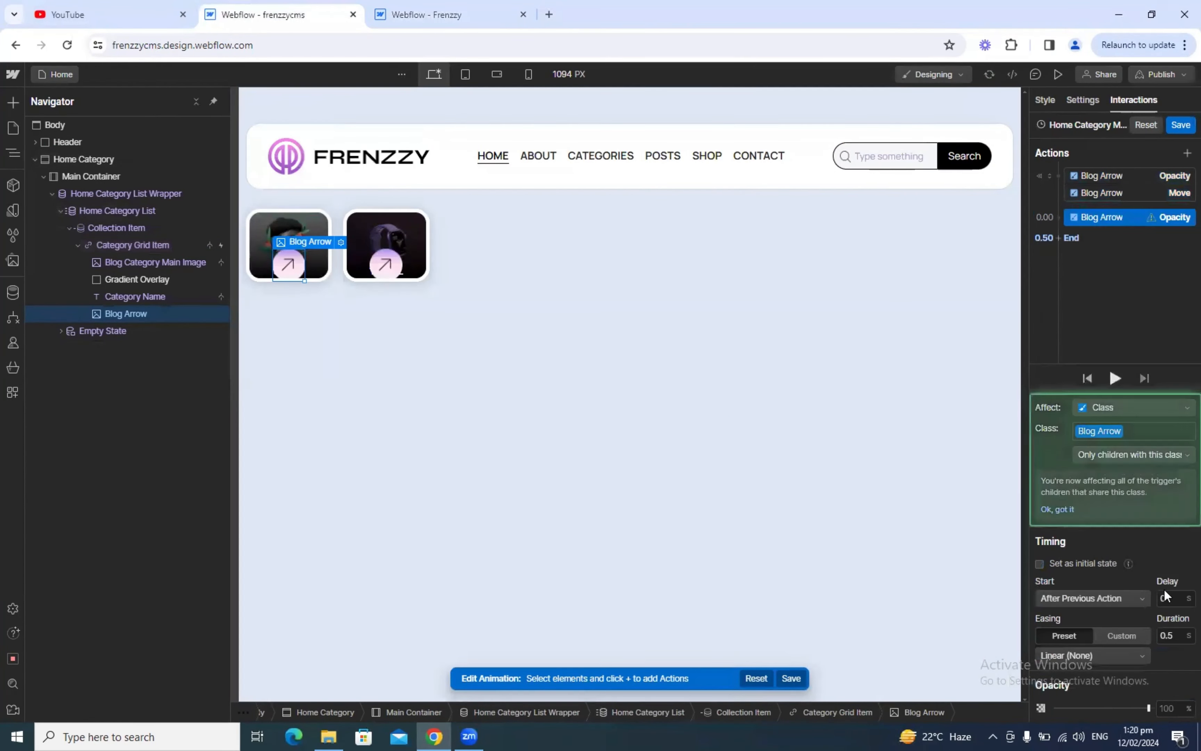
click(1171, 709)
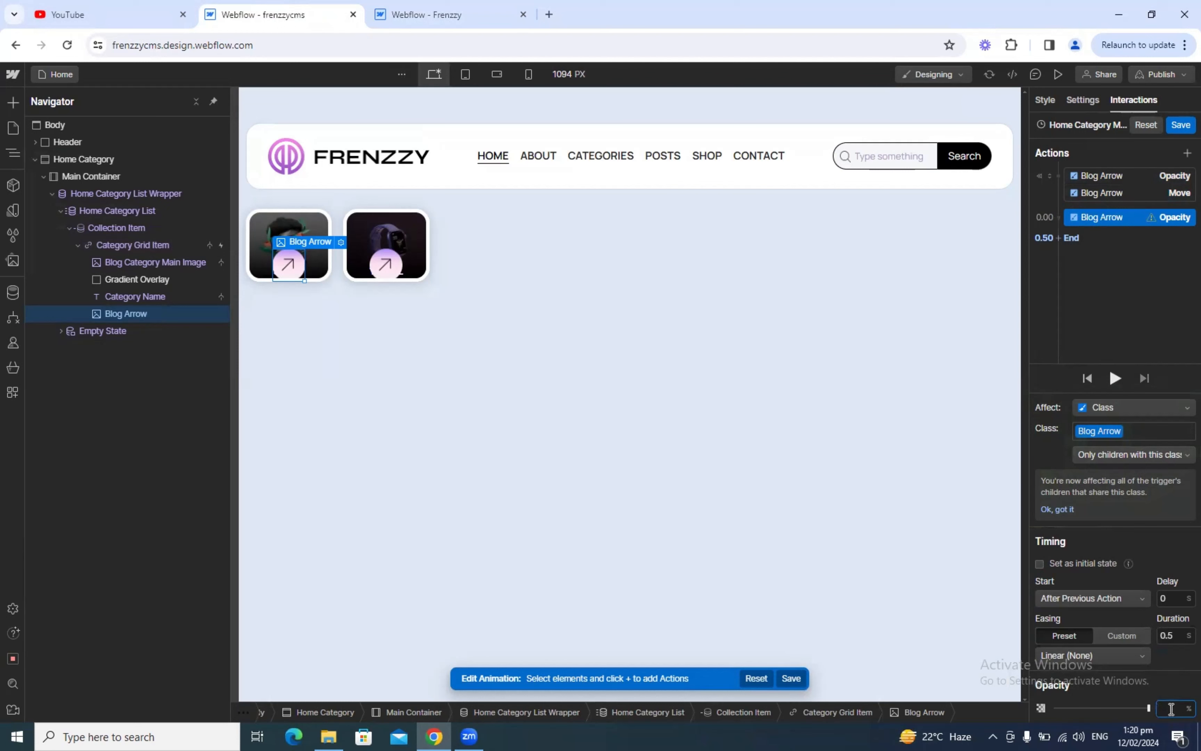
text(1)
text(%)
key(Return)
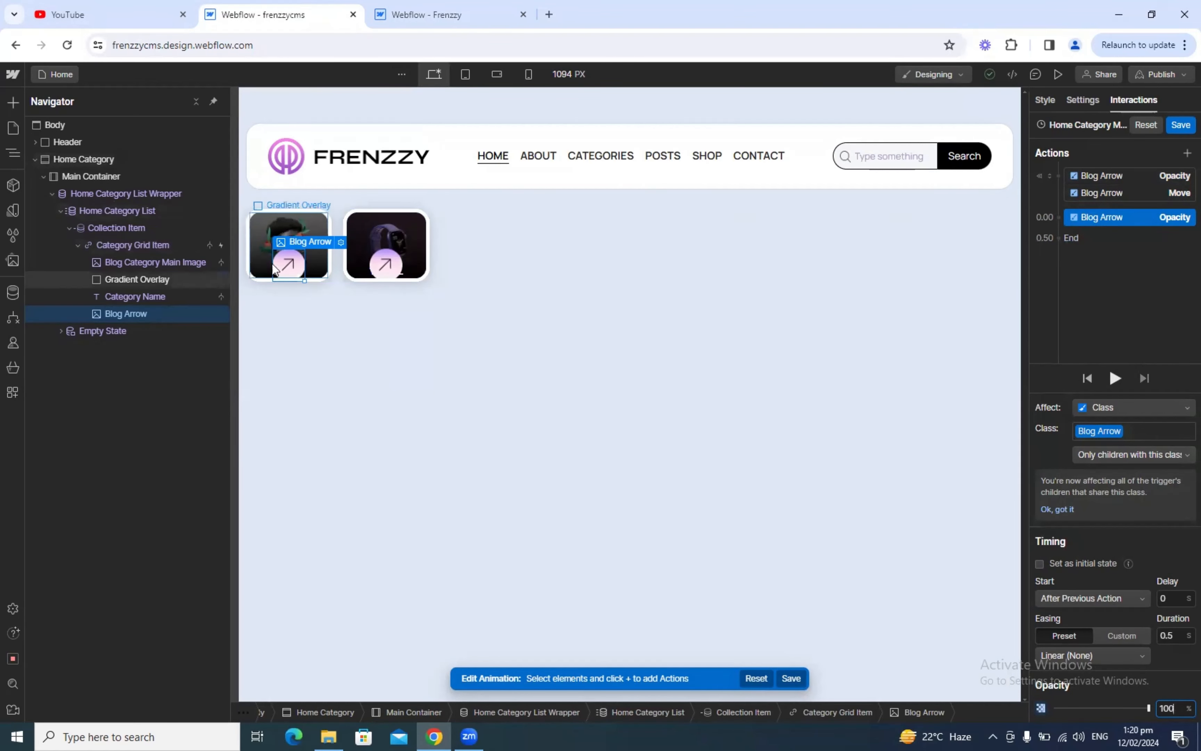
Examine the template's Blog Category Main Image Scale action and the Category Grid Item's child elements, then return to frenzzycms
click(511, 6)
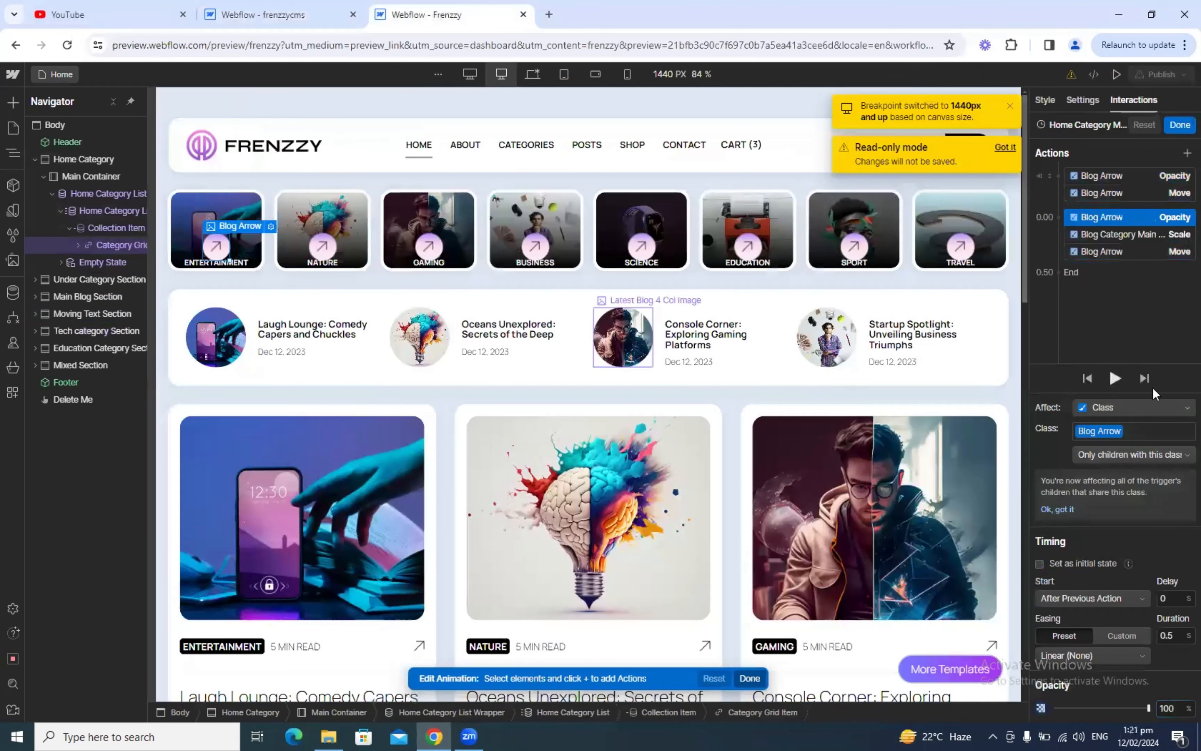
click(1141, 239)
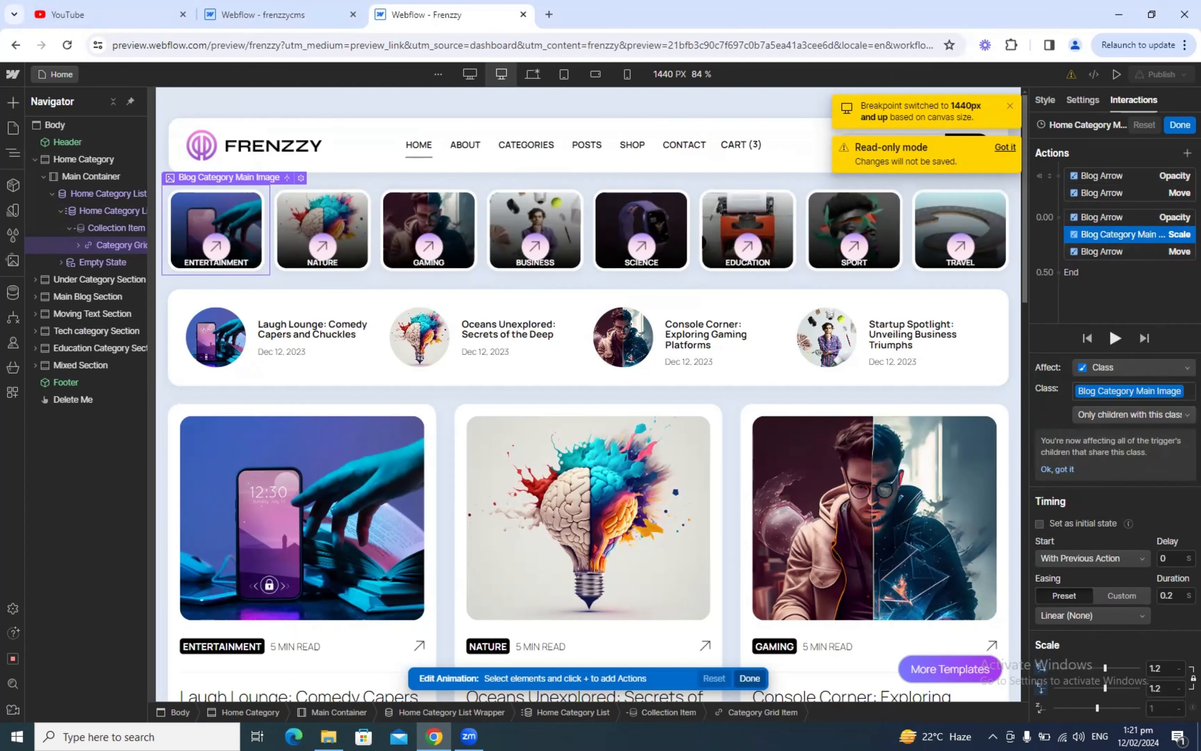
click(75, 245)
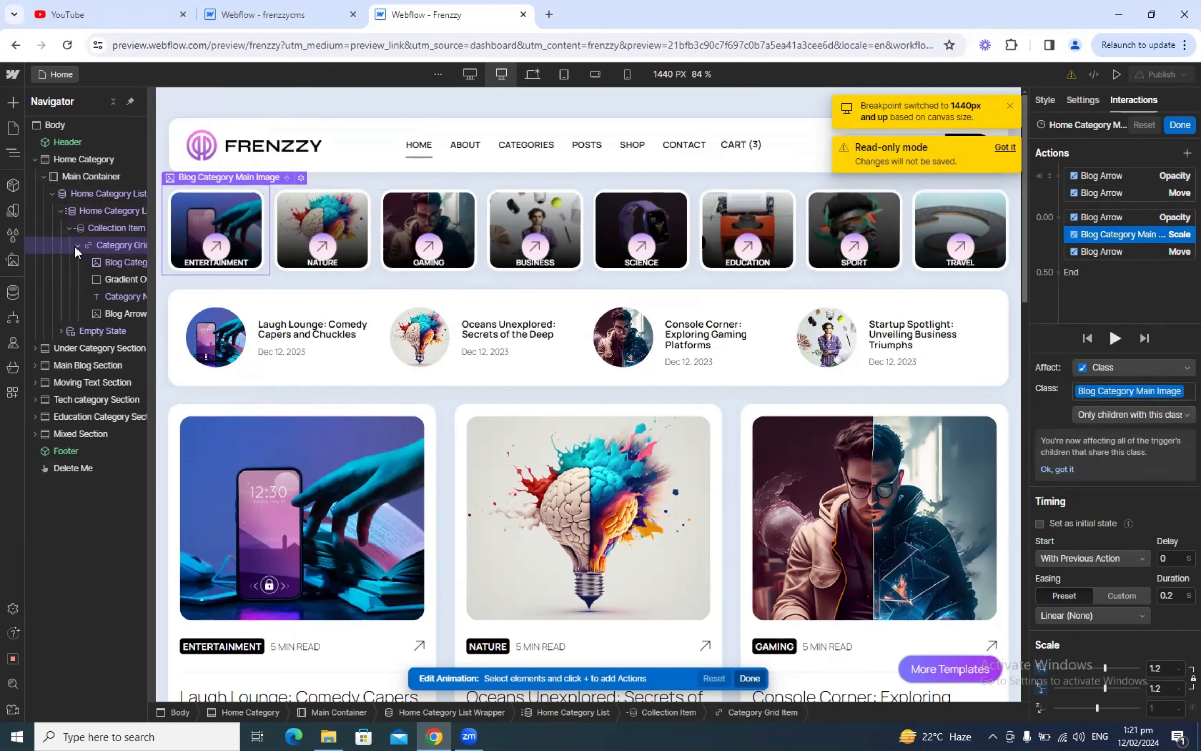
click(342, 7)
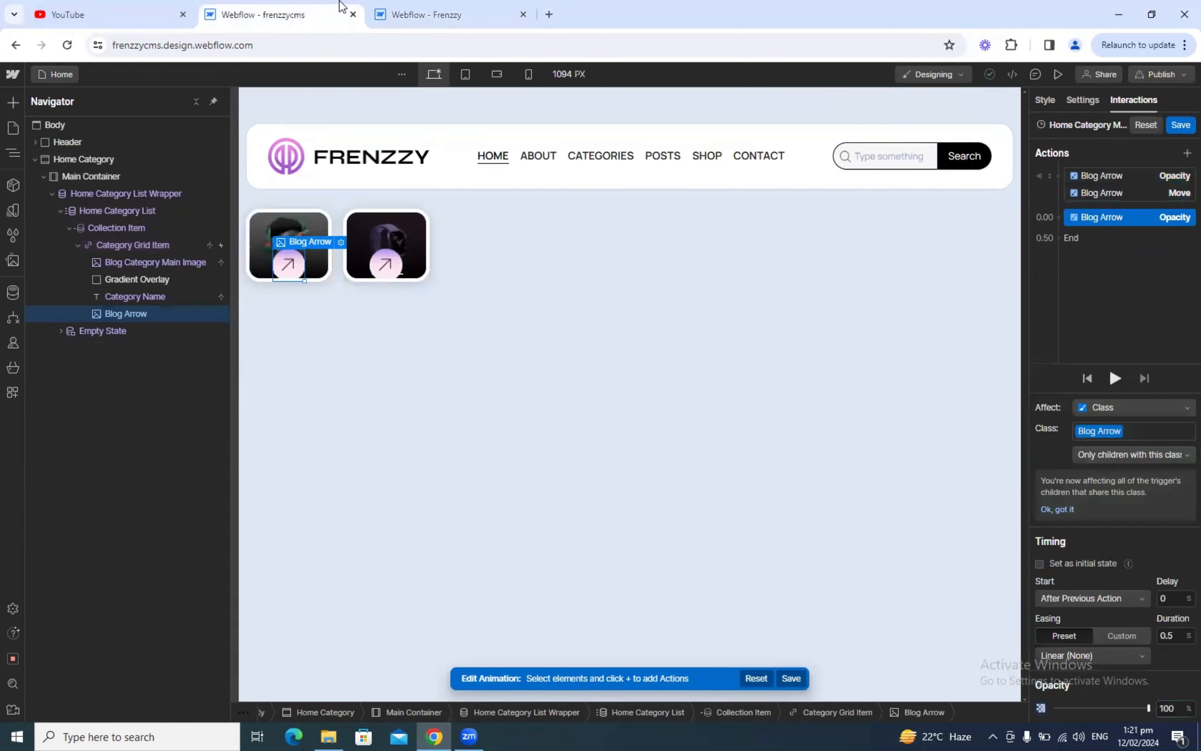
Add a Scale action of 1.2 on X and Y for the Blog Category Main Image, alongside the Blog Arrow's second Opacity action, and compare it with the template
click(131, 262)
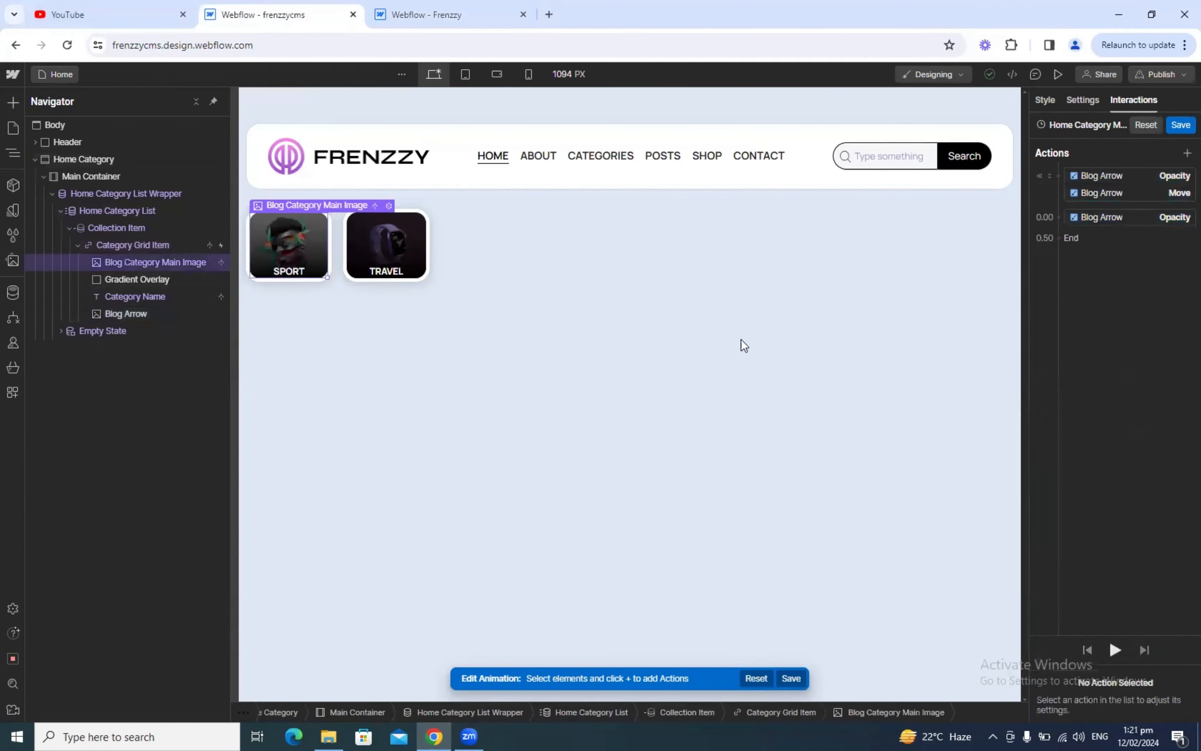
click(1058, 218)
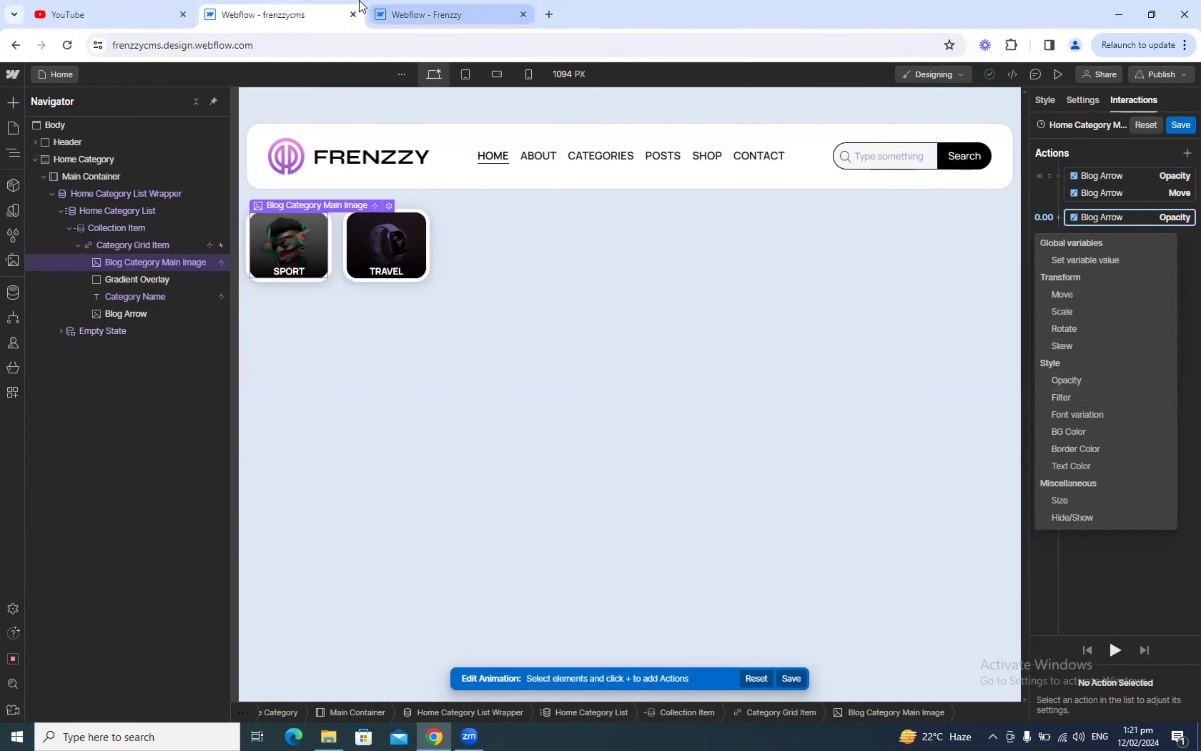
click(441, 11)
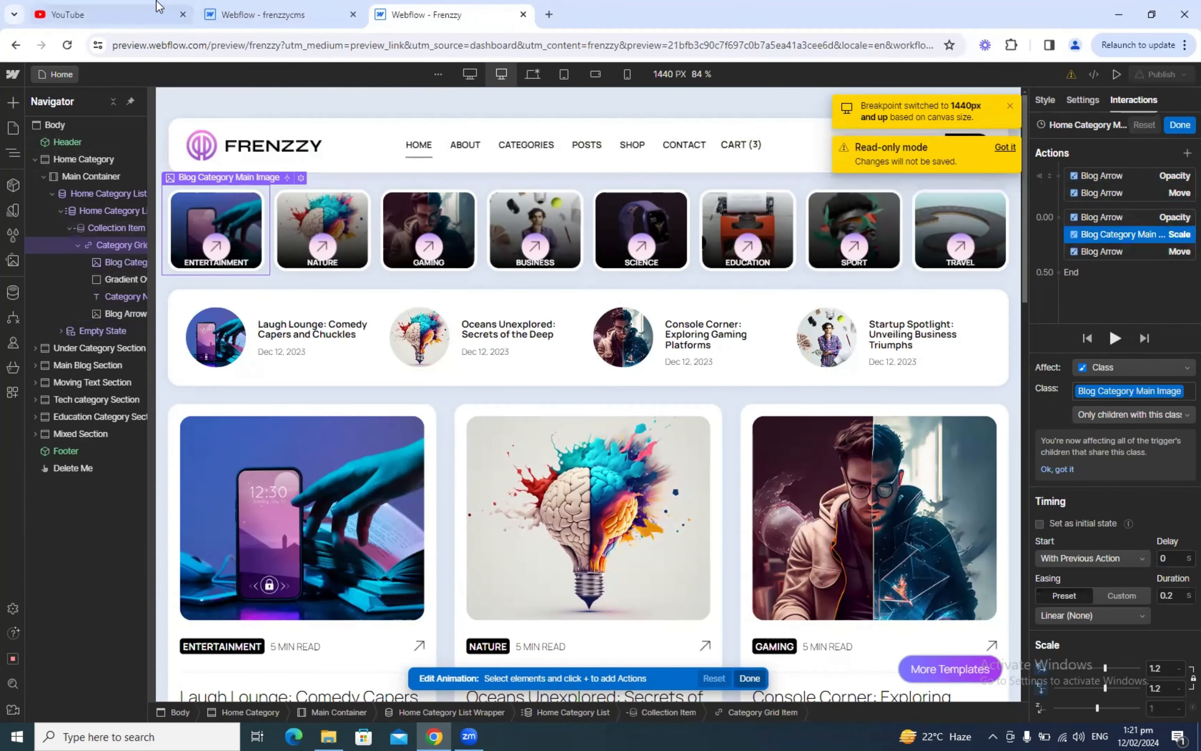
click(263, 13)
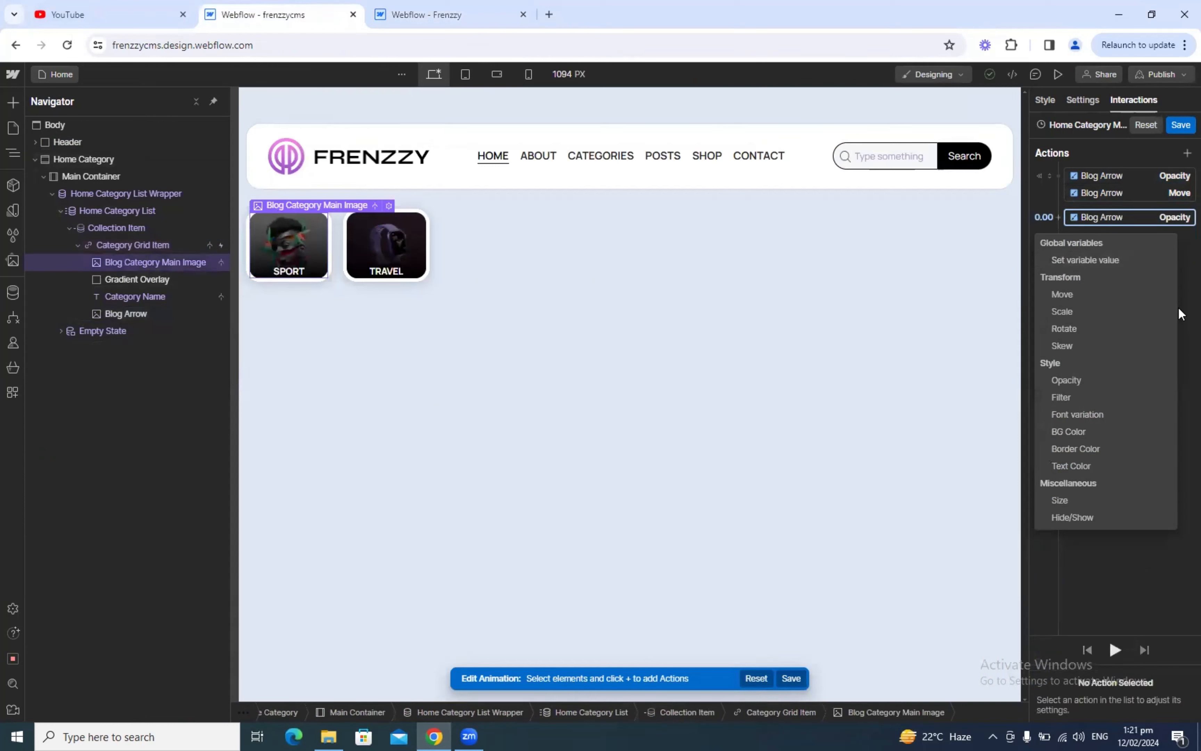
click(1180, 323)
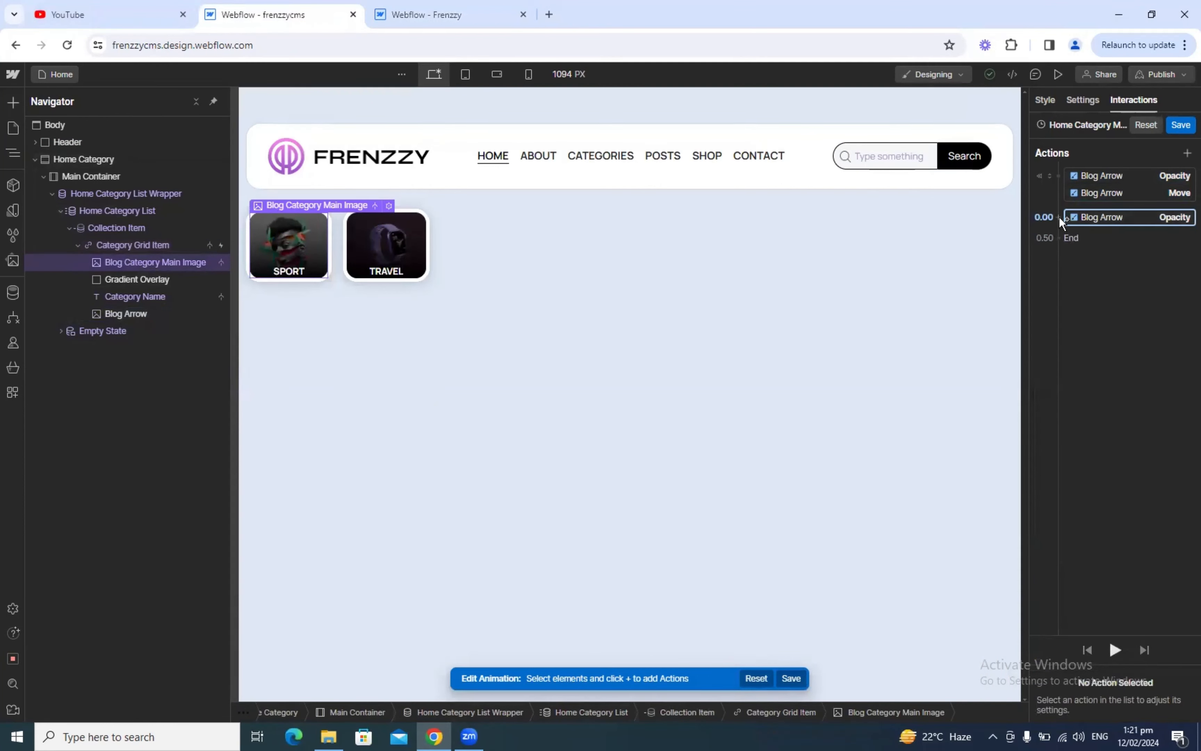
click(1060, 217)
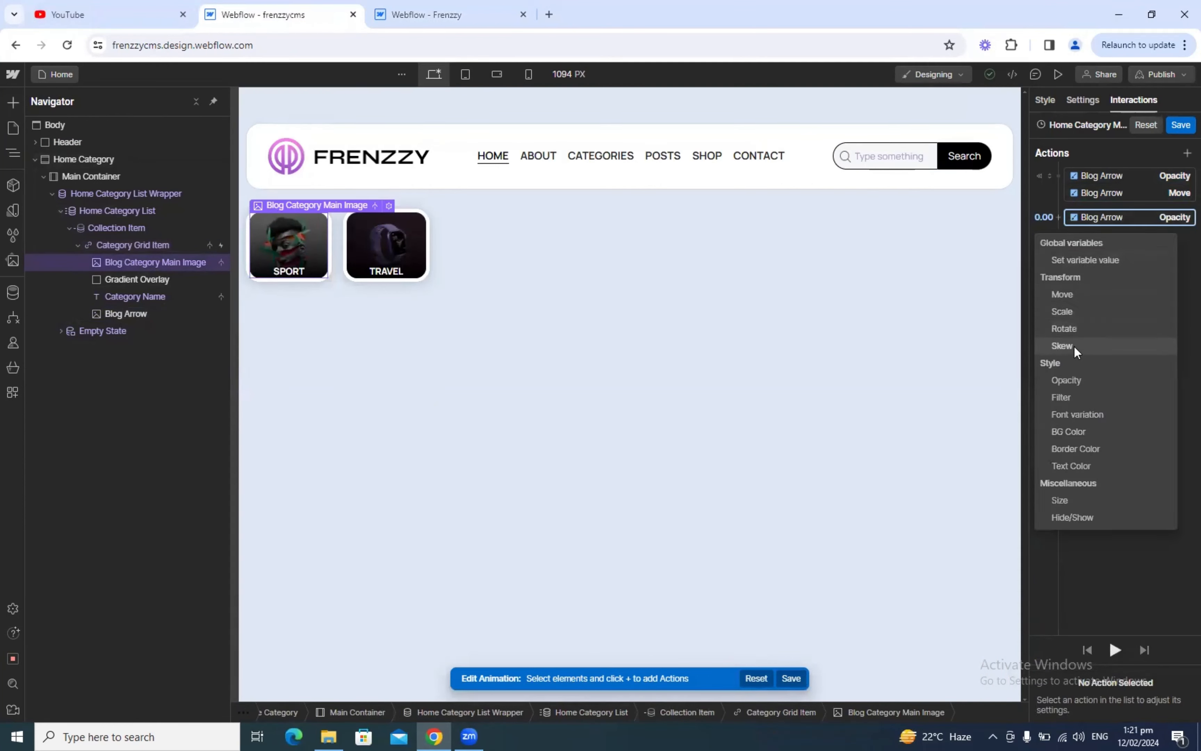
click(1061, 311)
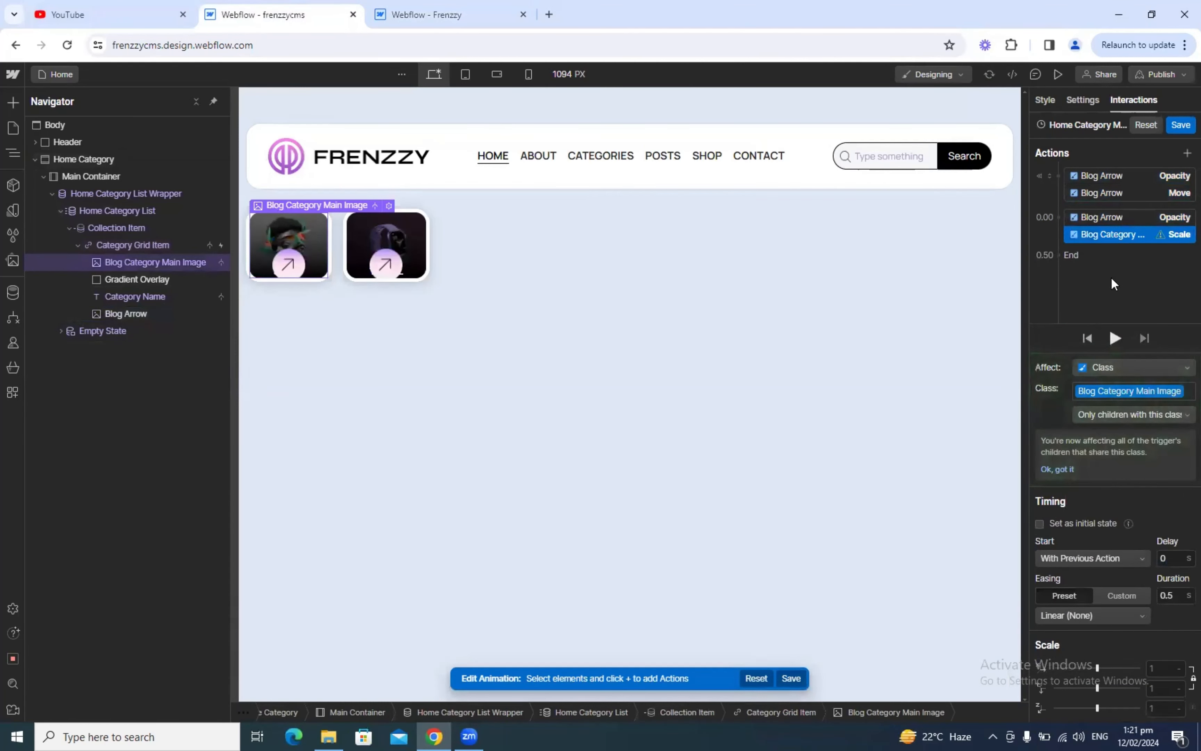
click(1160, 671)
text(1.2)
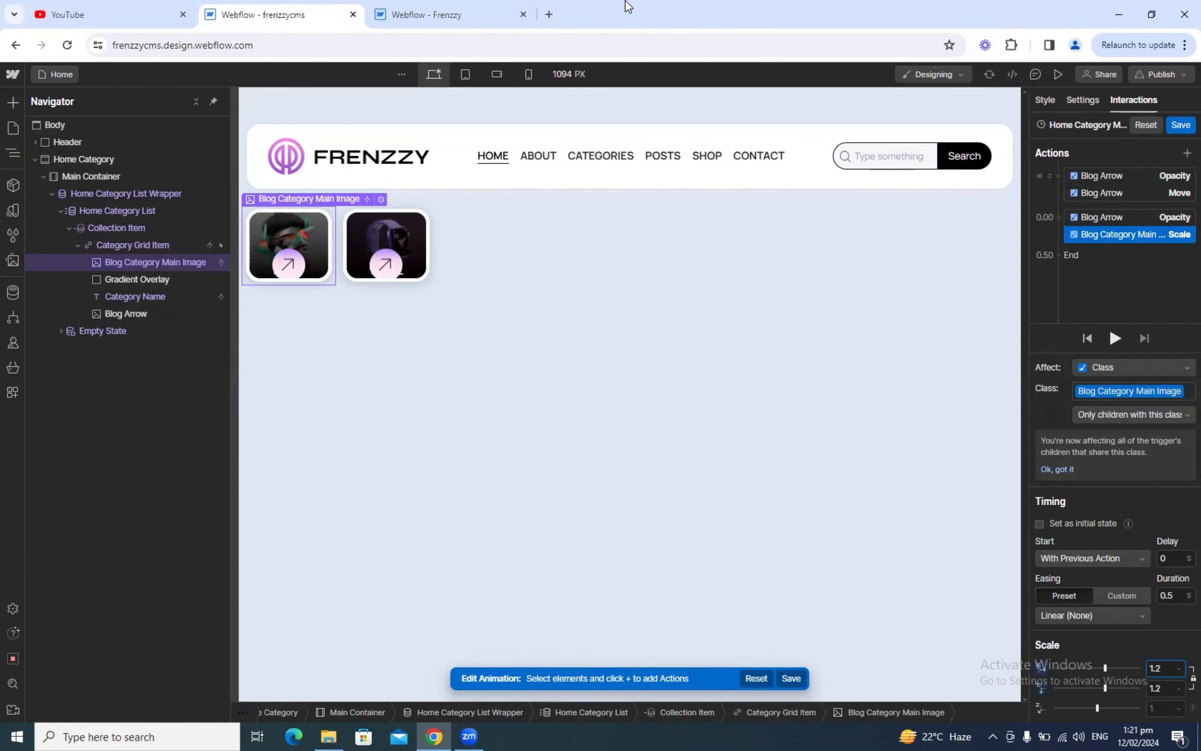
click(416, 7)
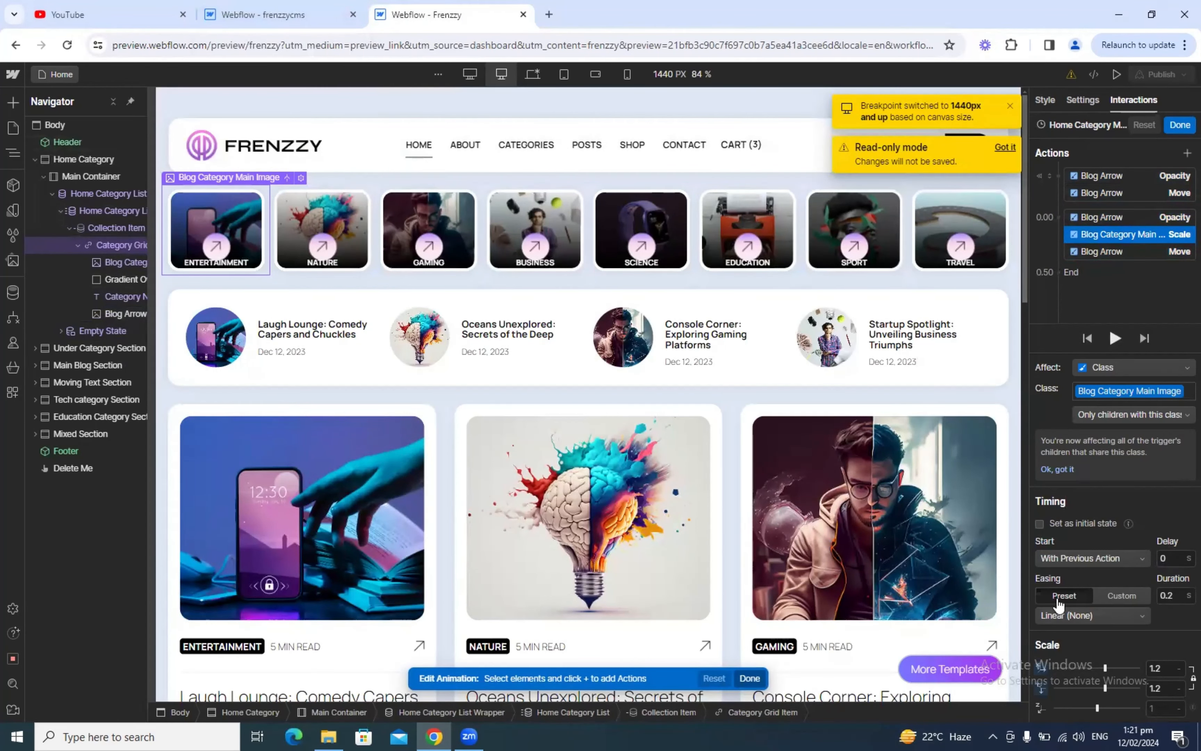
click(282, 13)
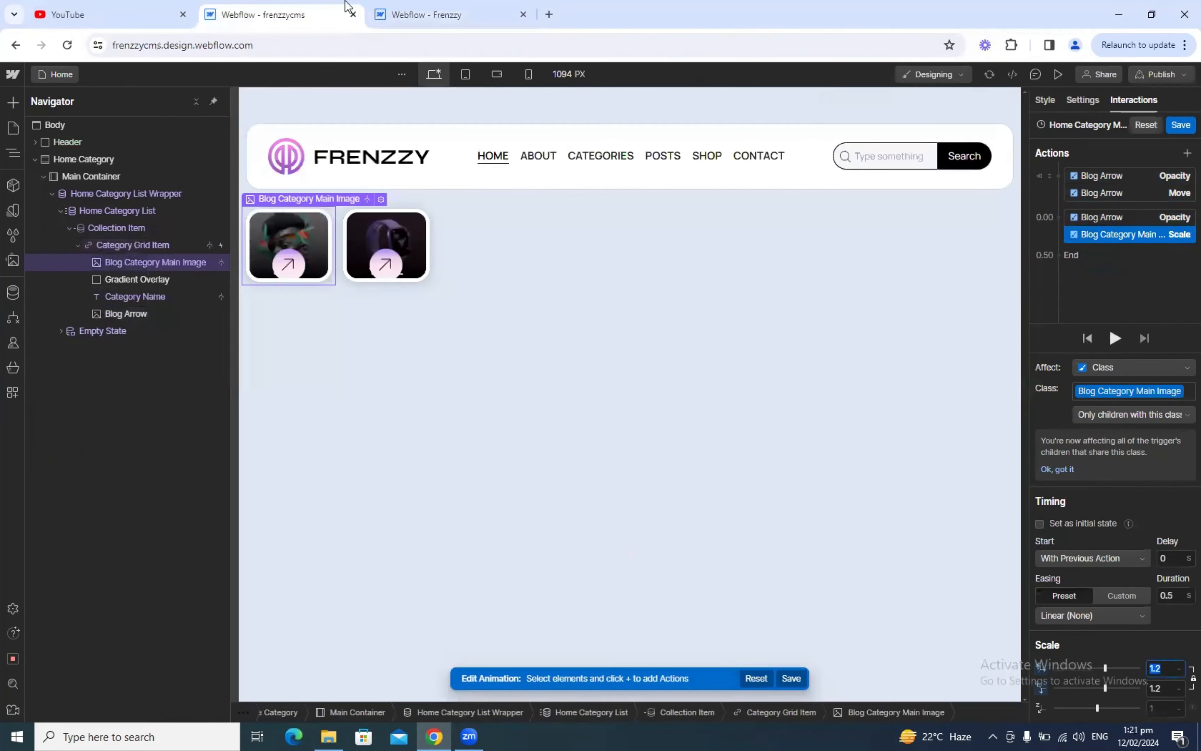
Following the Frenzzy template, add a second, non-initial Move action for the Blog Arrow in frenzzycms with a vertical (Y) offset of 0 px
click(403, 13)
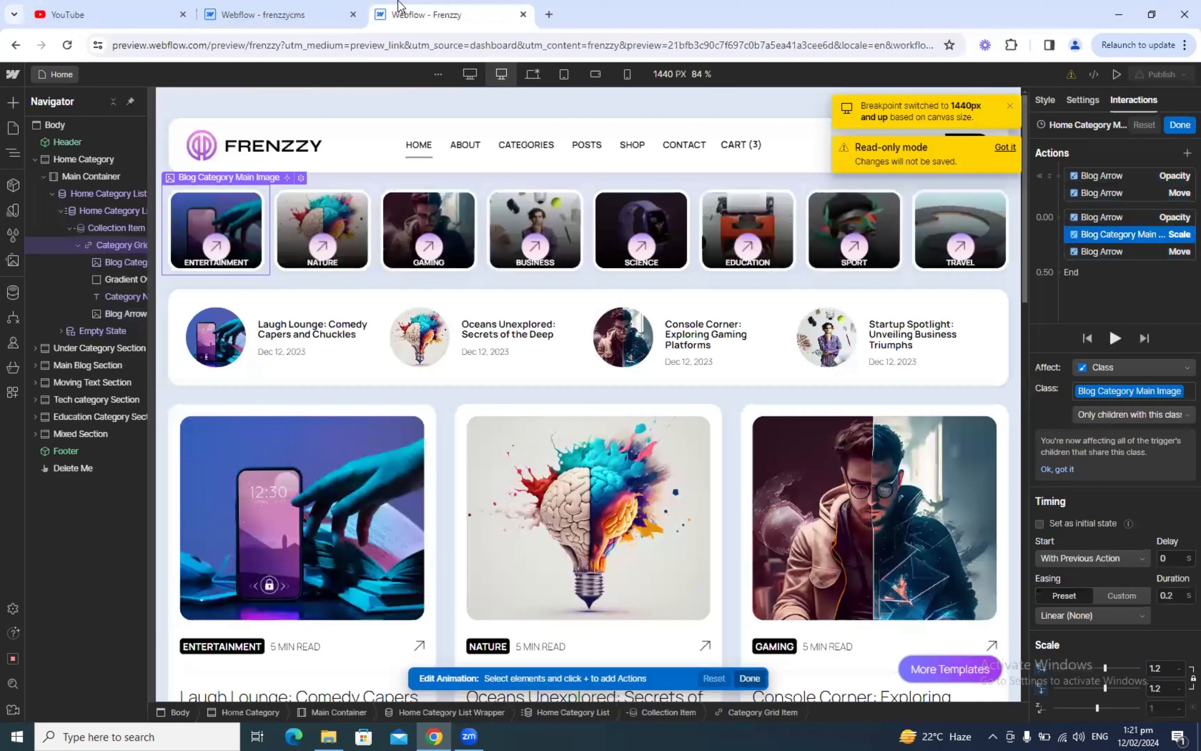
click(1136, 251)
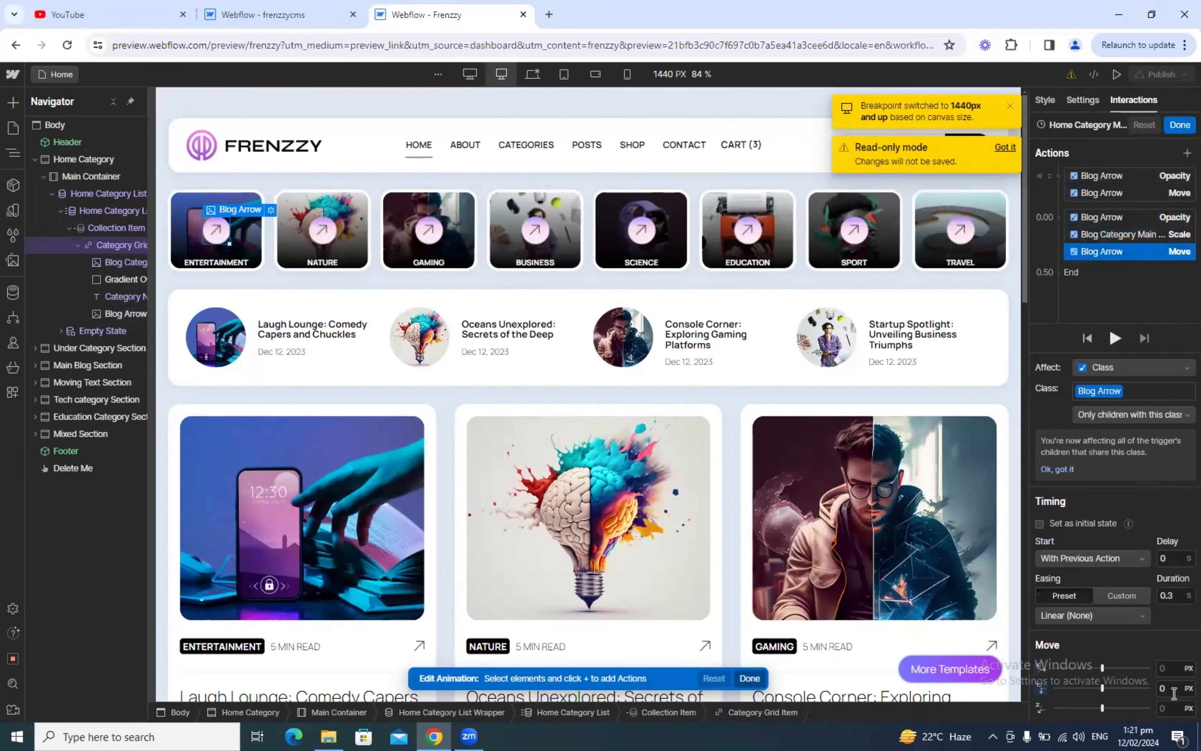
click(282, 14)
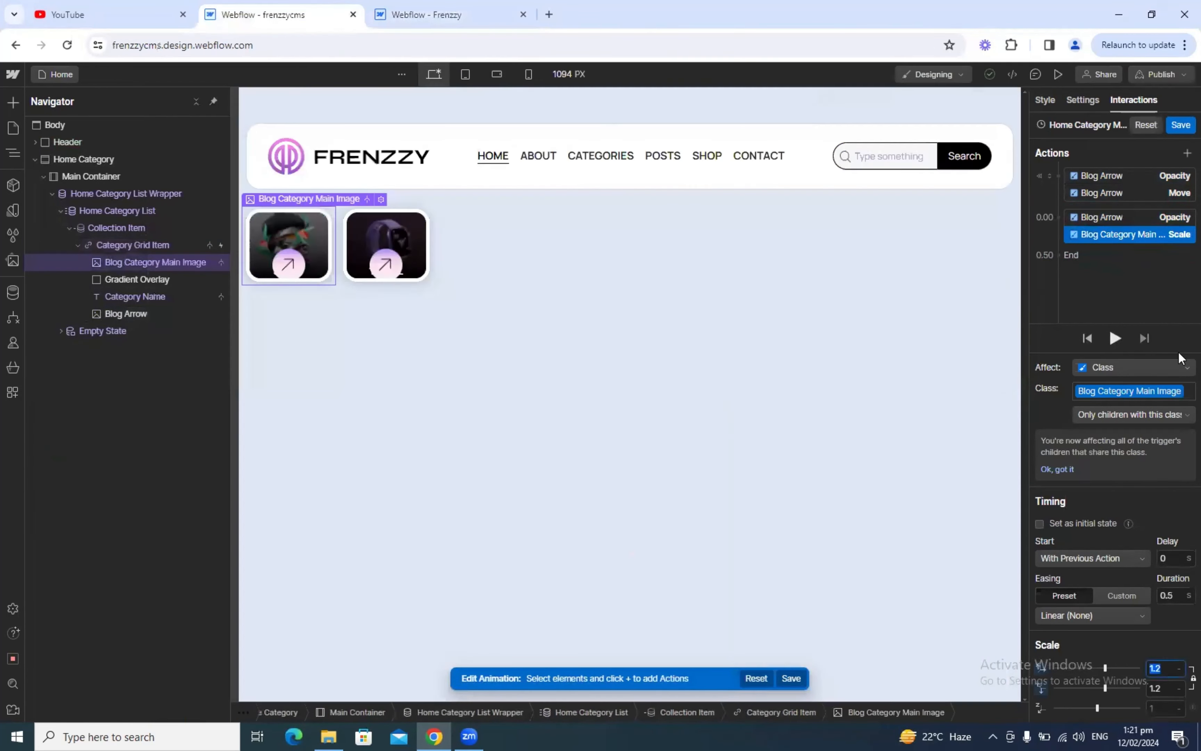
click(1058, 214)
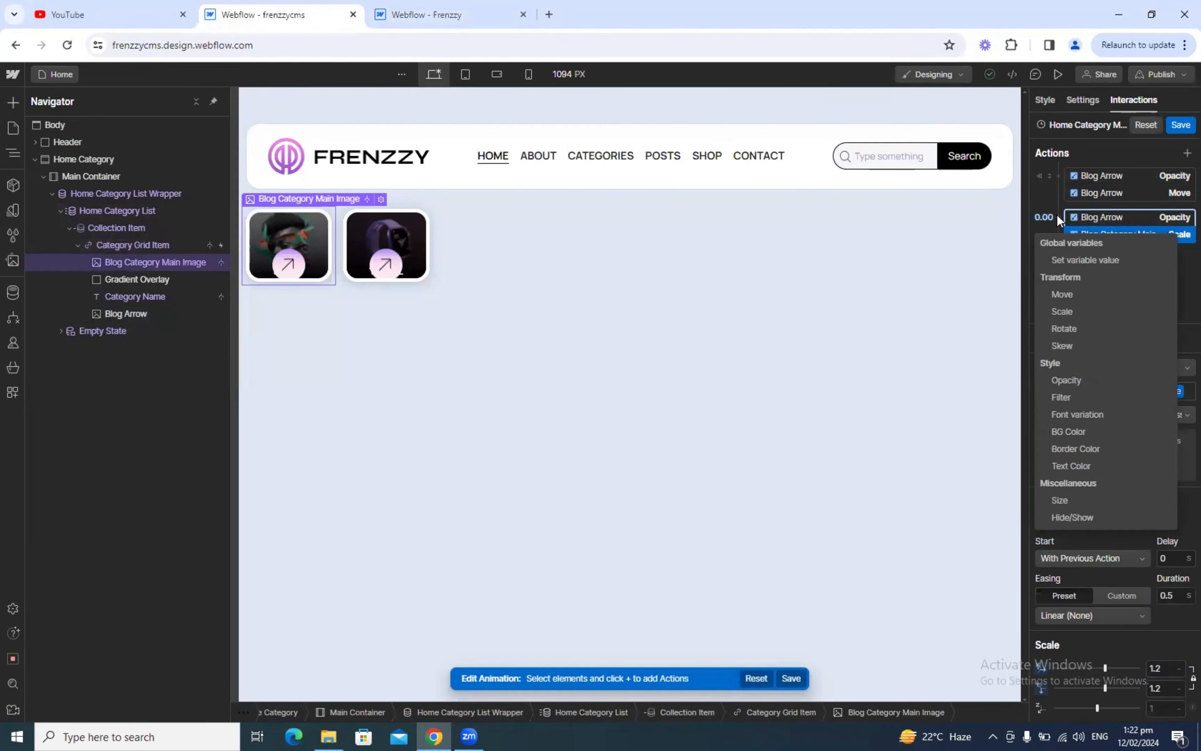
click(1058, 215)
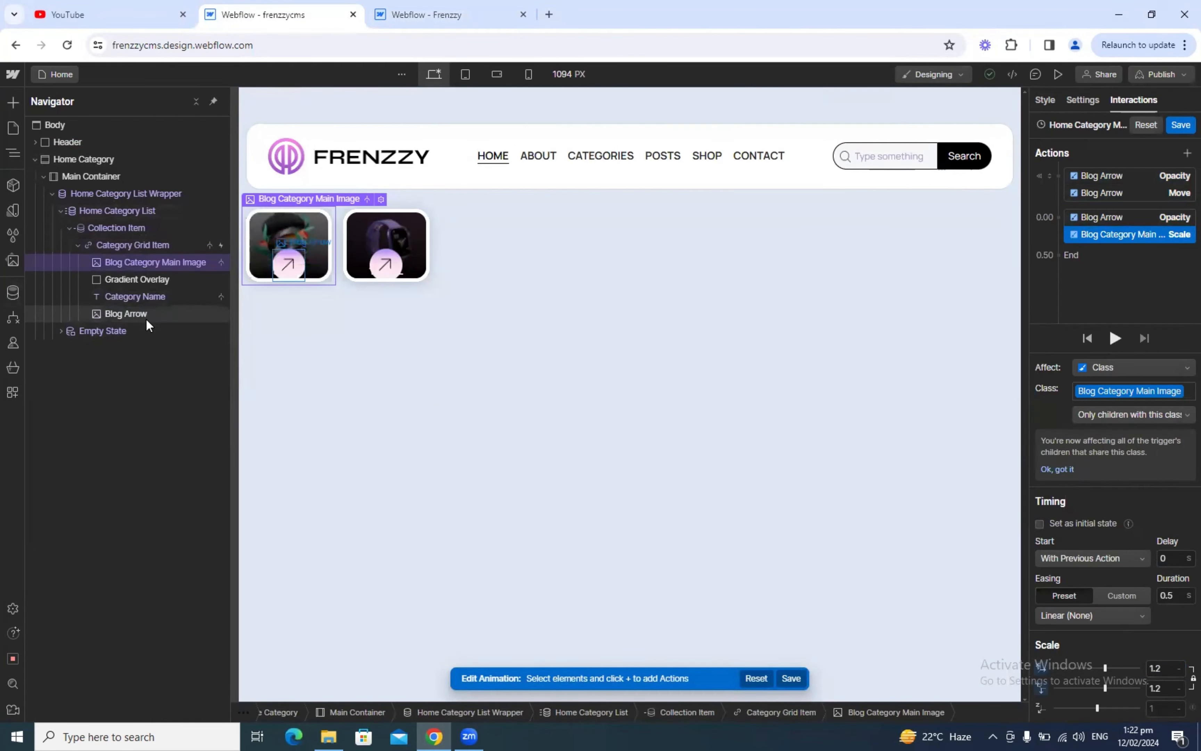
click(456, 14)
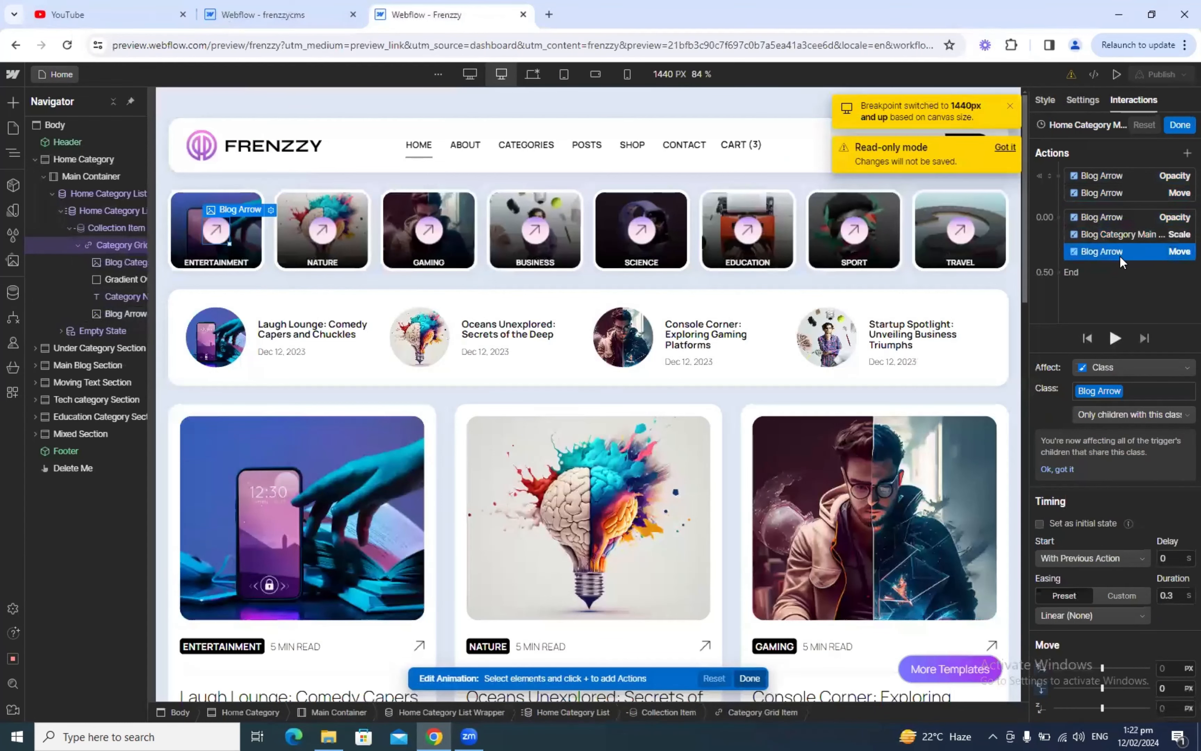
click(278, 14)
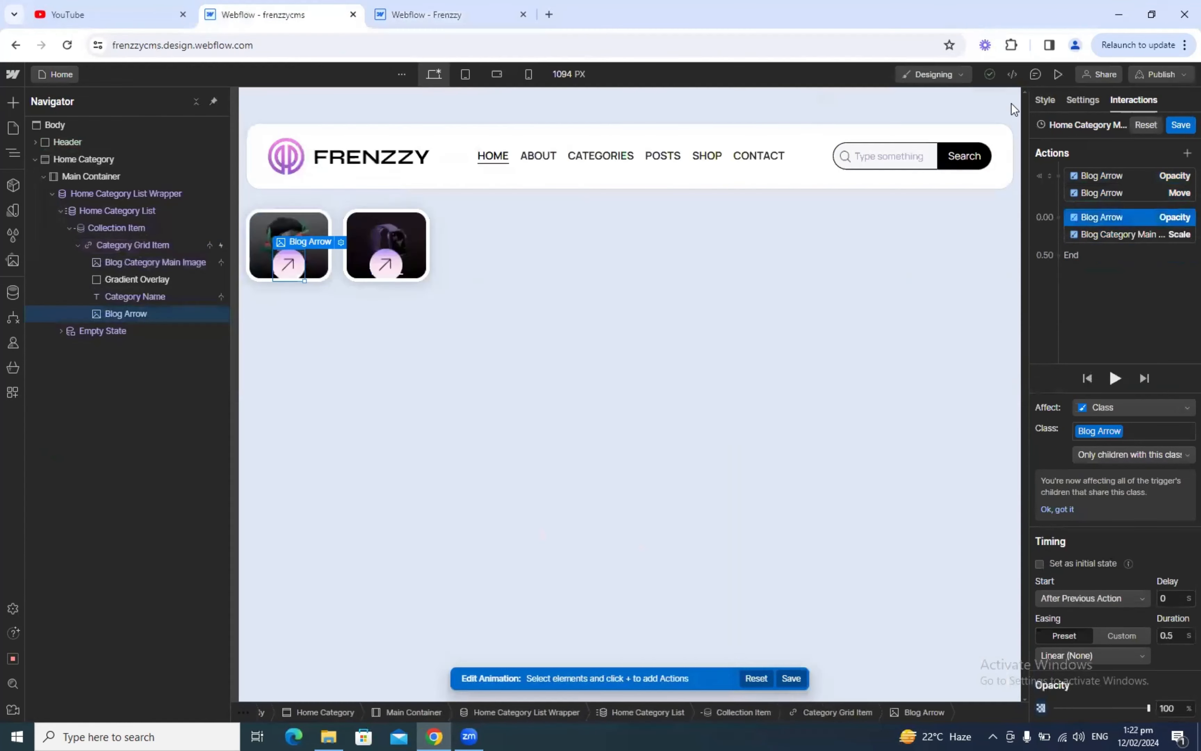
click(1058, 214)
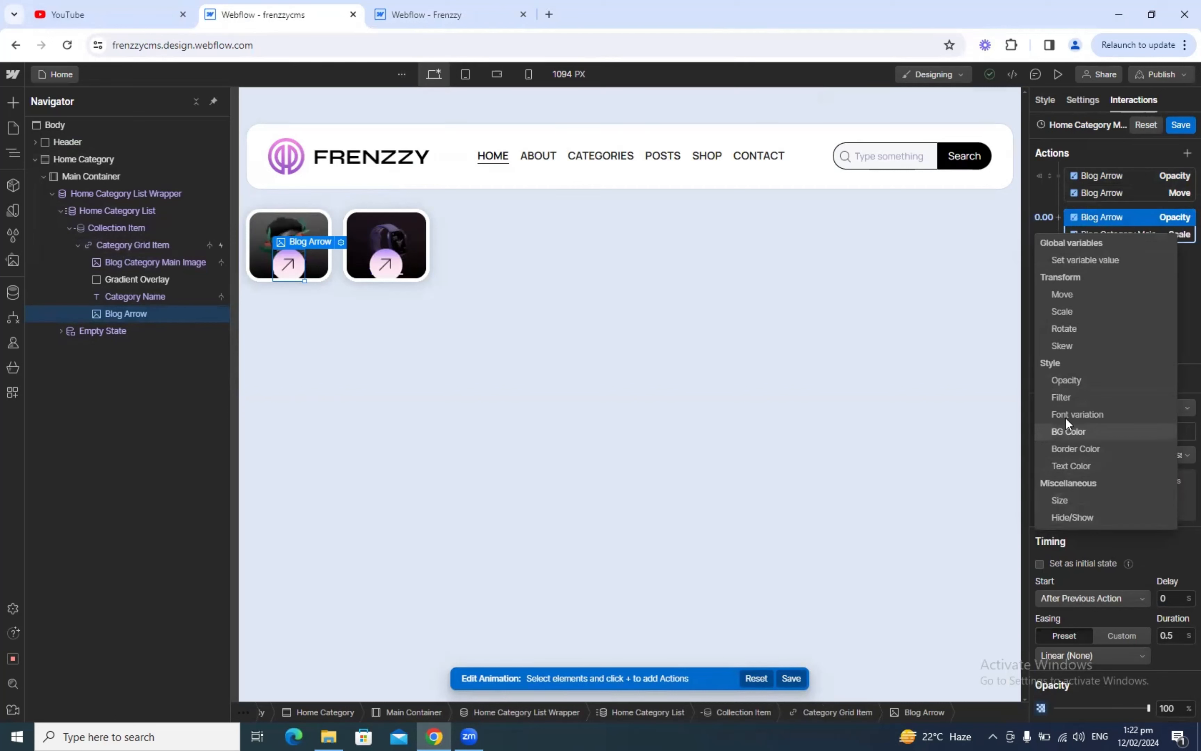
click(1070, 294)
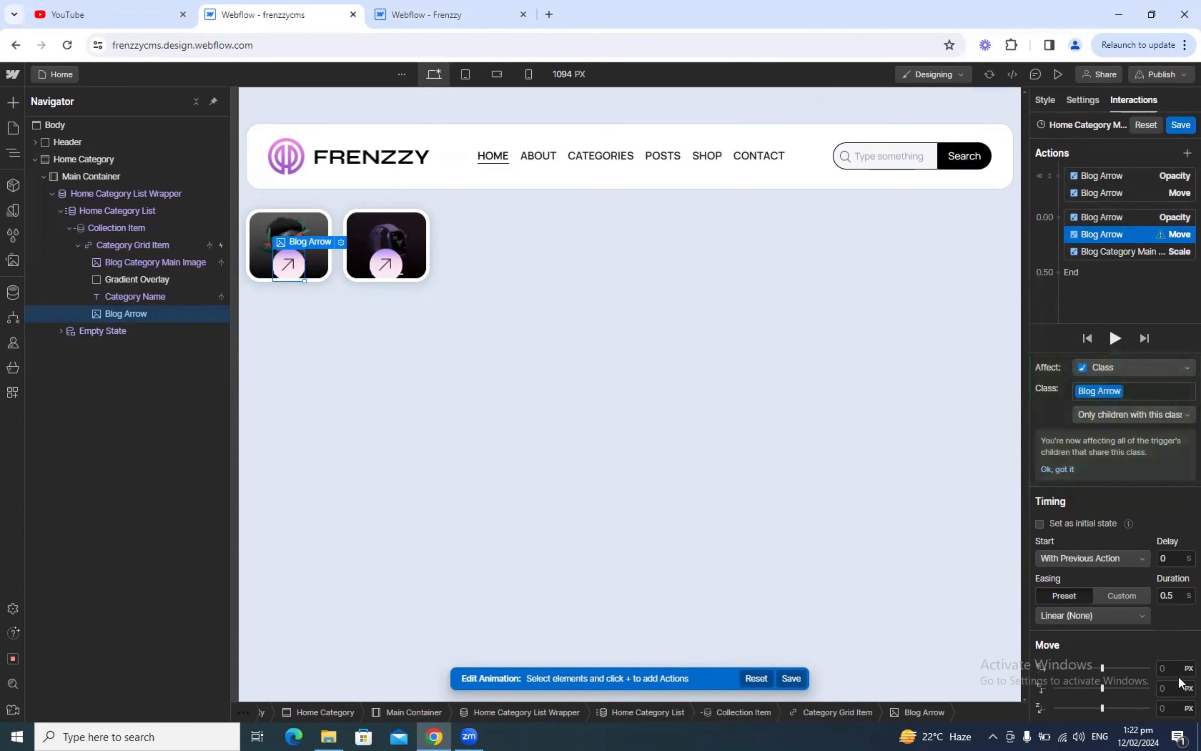
click(1174, 688)
text(0)
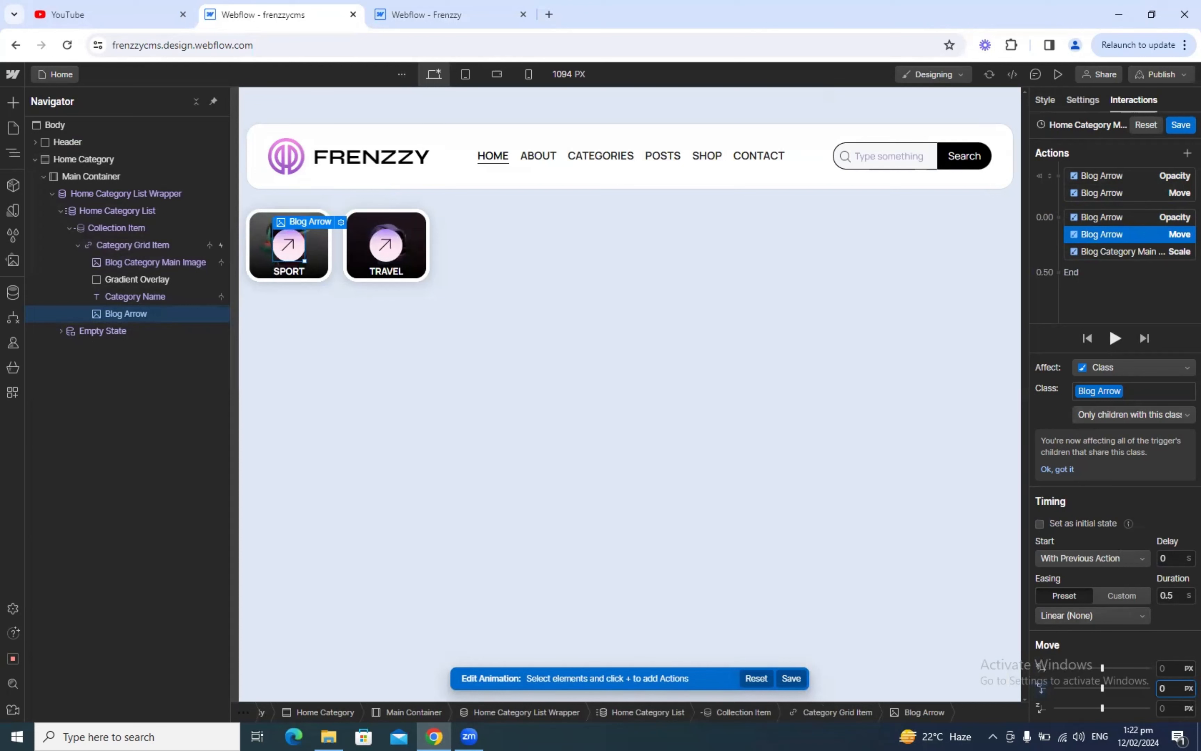
Match the Blog Arrow's new Move action to the template by setting its duration to 0.3 s and ordering it after the Scale action
click(1176, 599)
text(0)
click(477, 14)
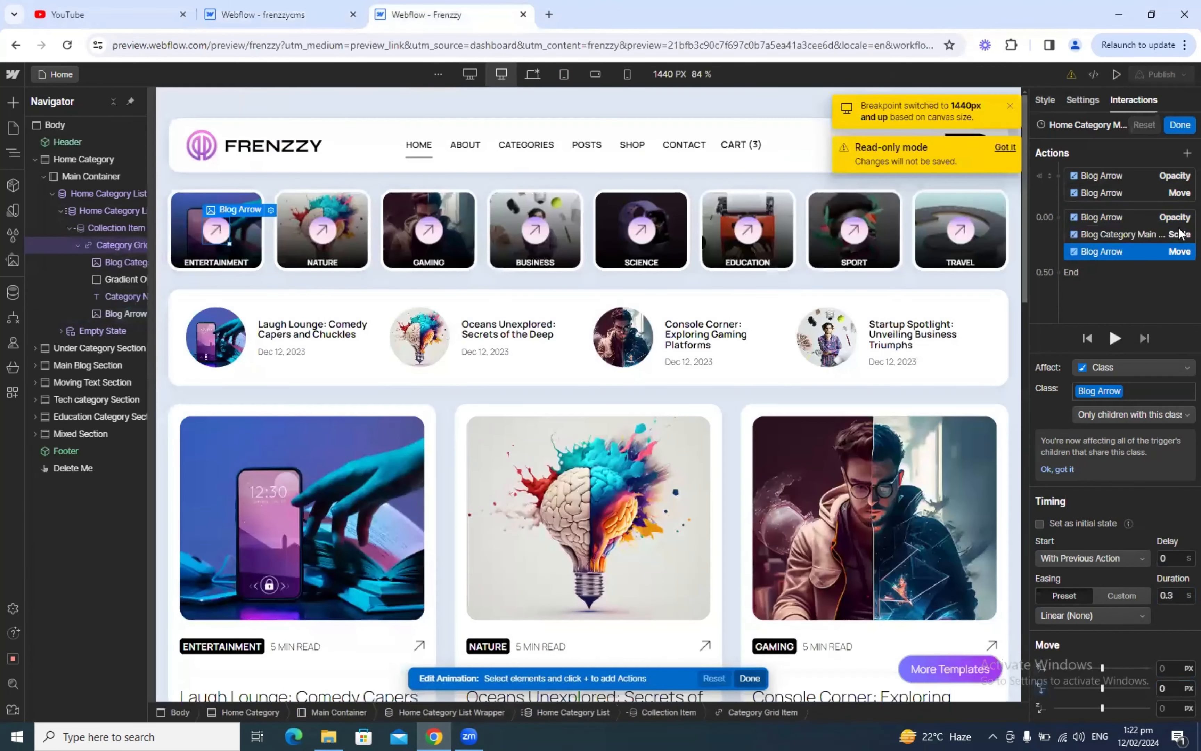
click(238, 7)
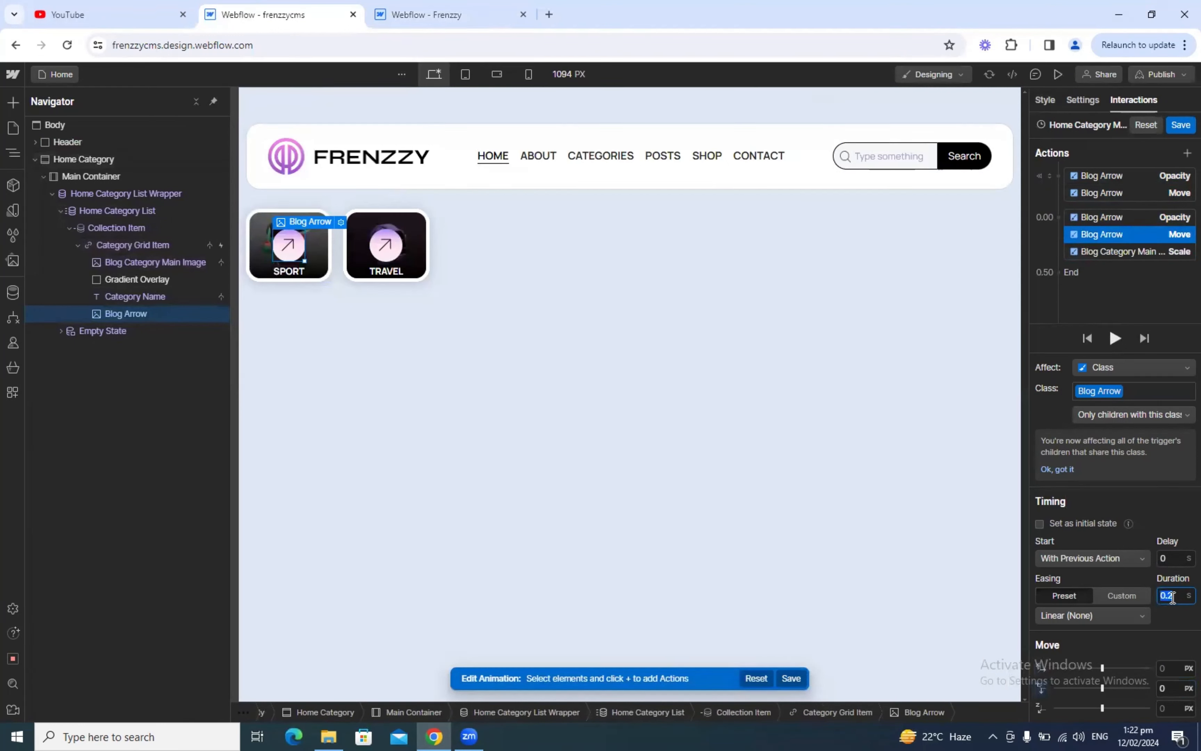
text(0)
drag(1118, 233, 1120, 251)
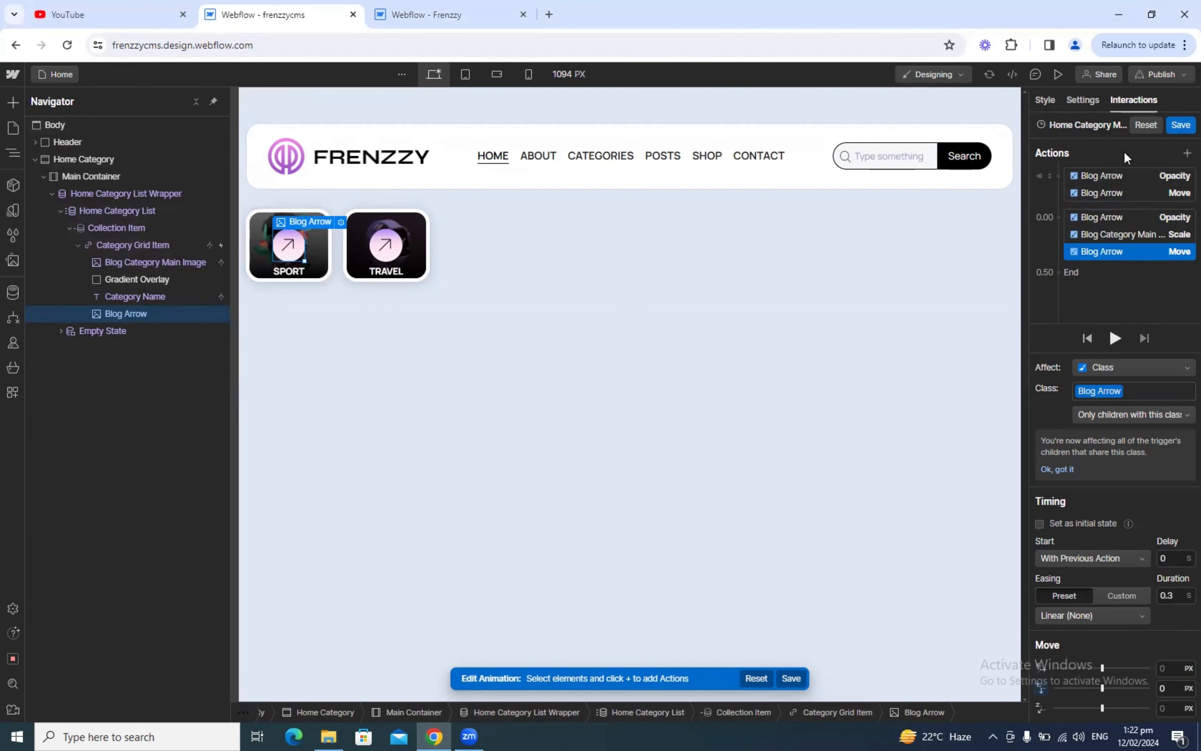
Save the Home Category Mouse In animation and preview its hover effect on the category cards
click(1181, 125)
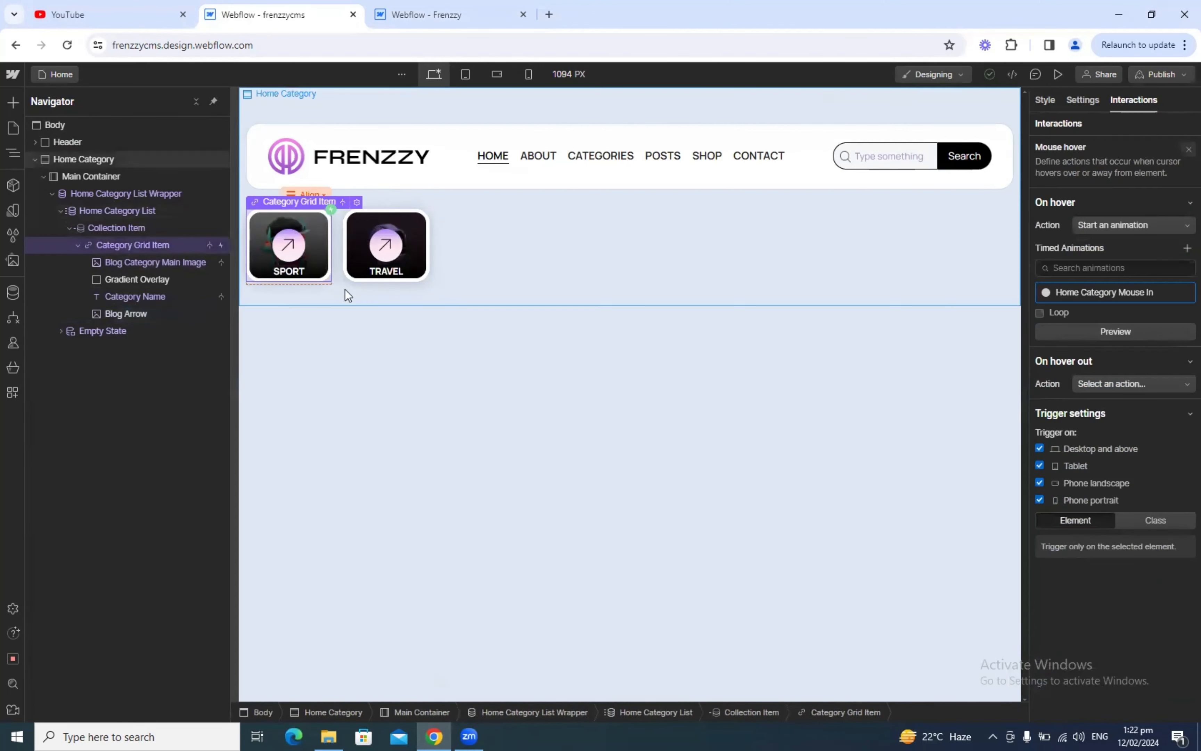
click(1036, 72)
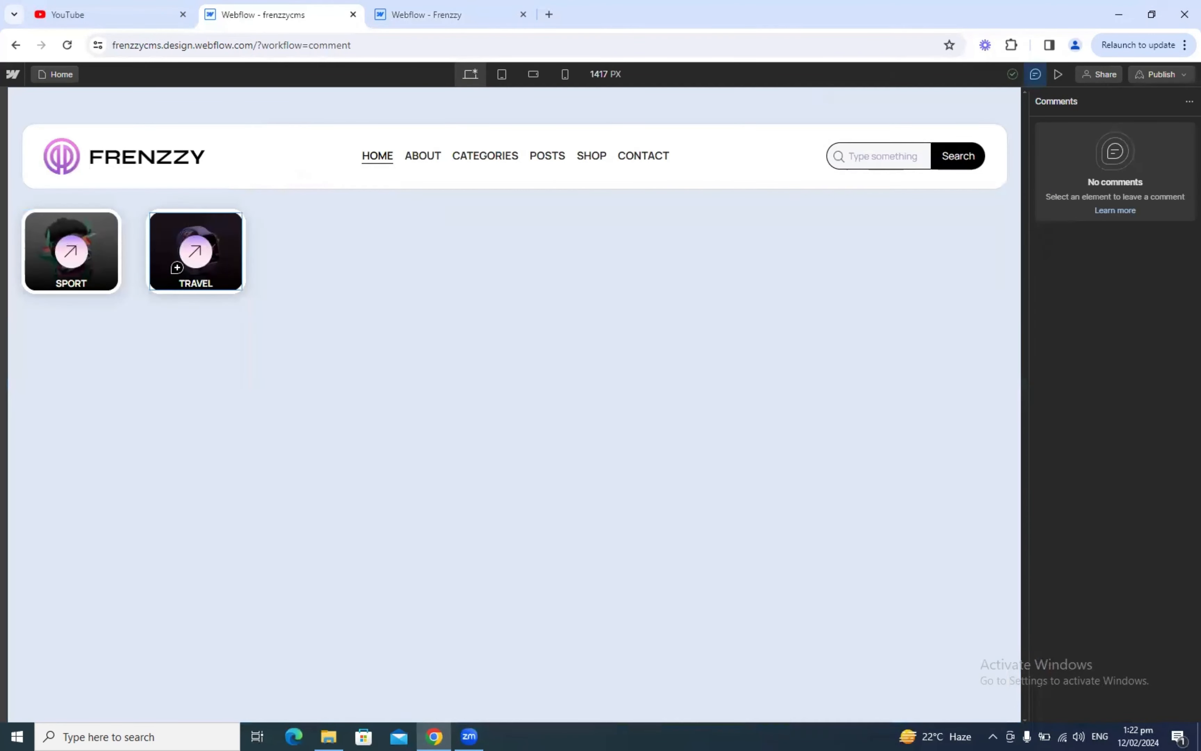
click(1059, 75)
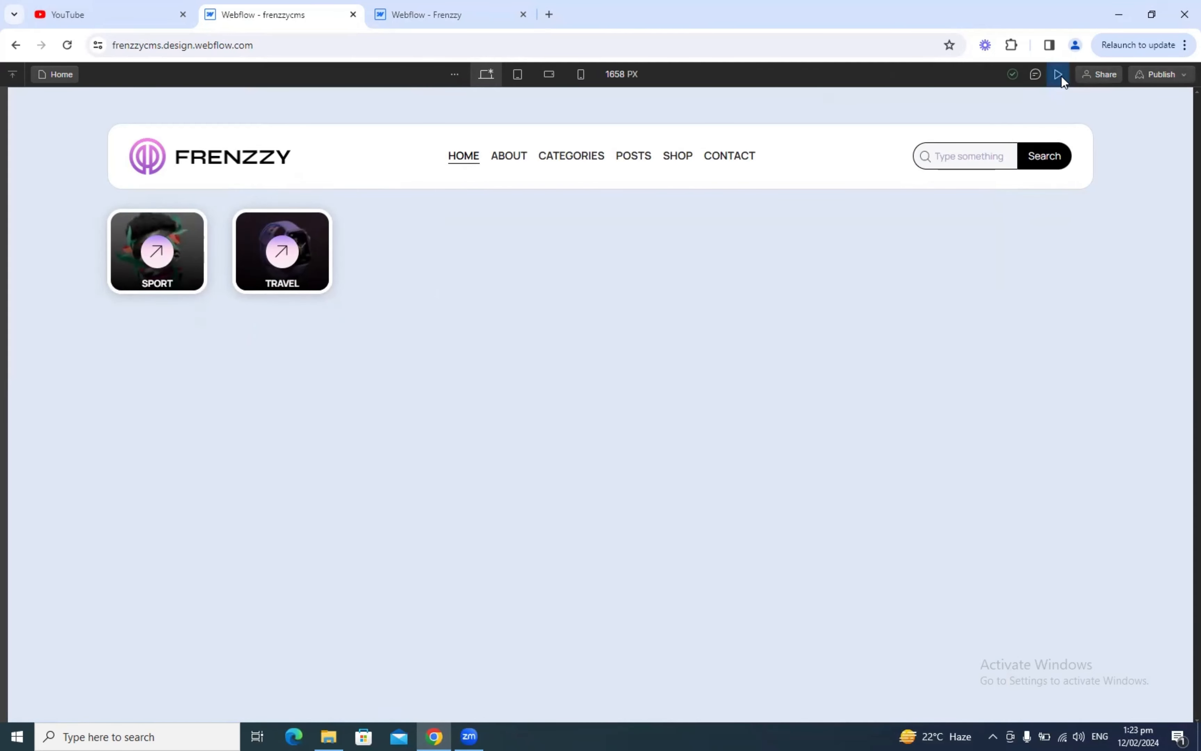
click(1059, 74)
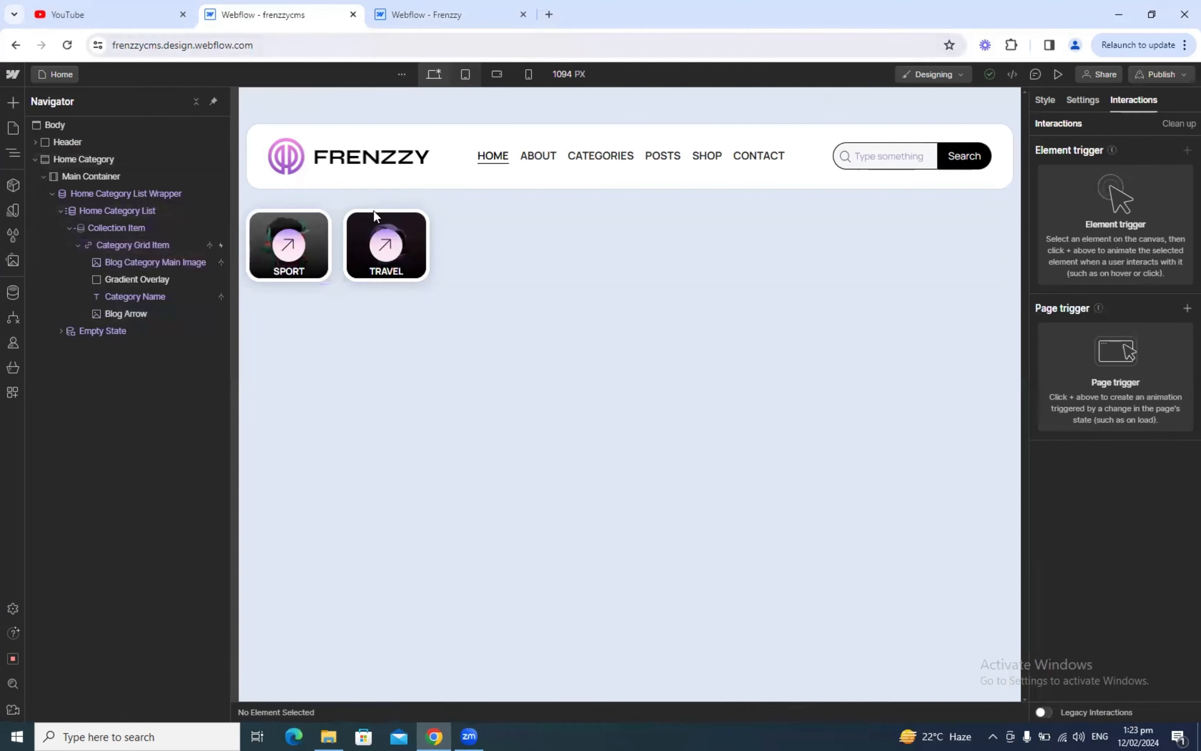
Open the Category Grid Item's Mouse hover trigger in frenzzycms, and copy the template's hover-out animation name, Home Category Mouse Out
click(157, 246)
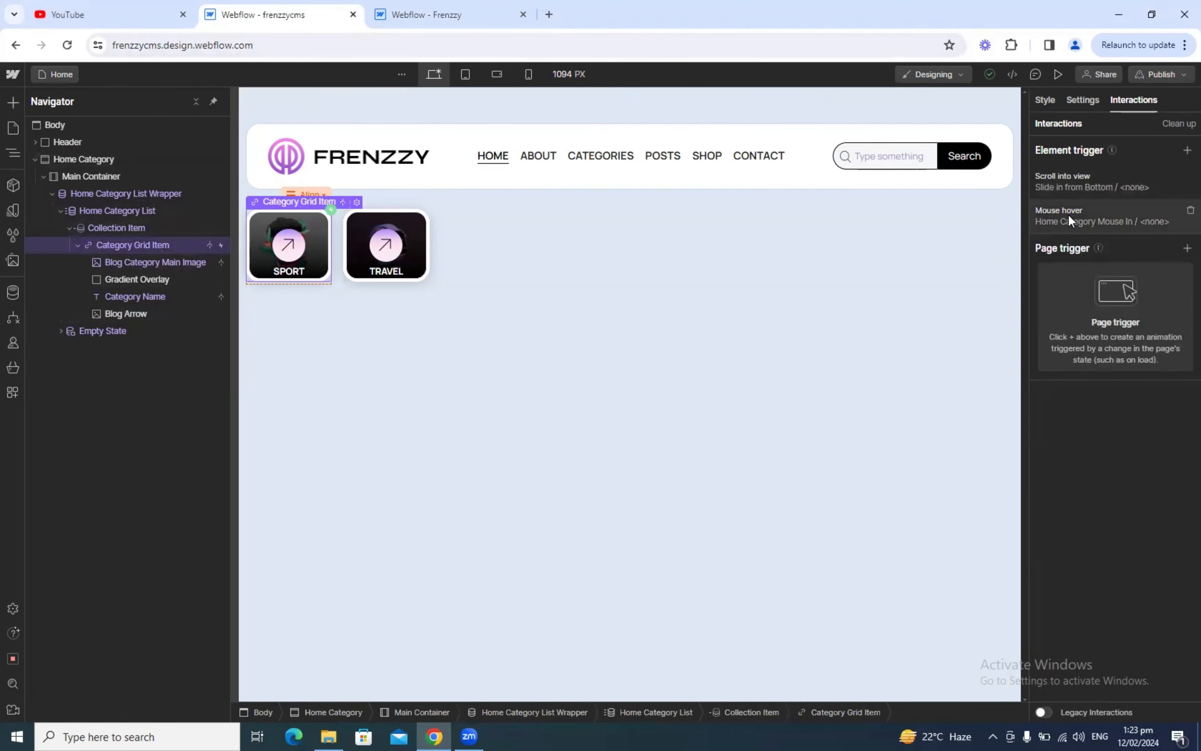
click(1068, 215)
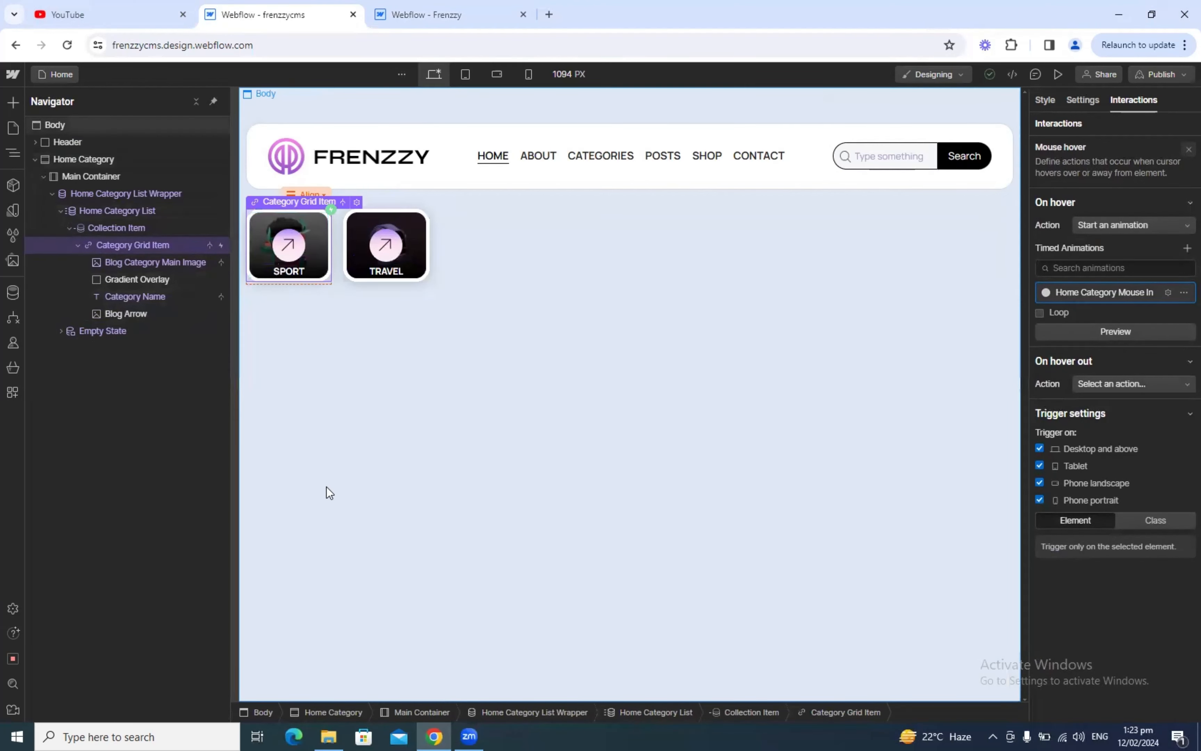
click(511, 14)
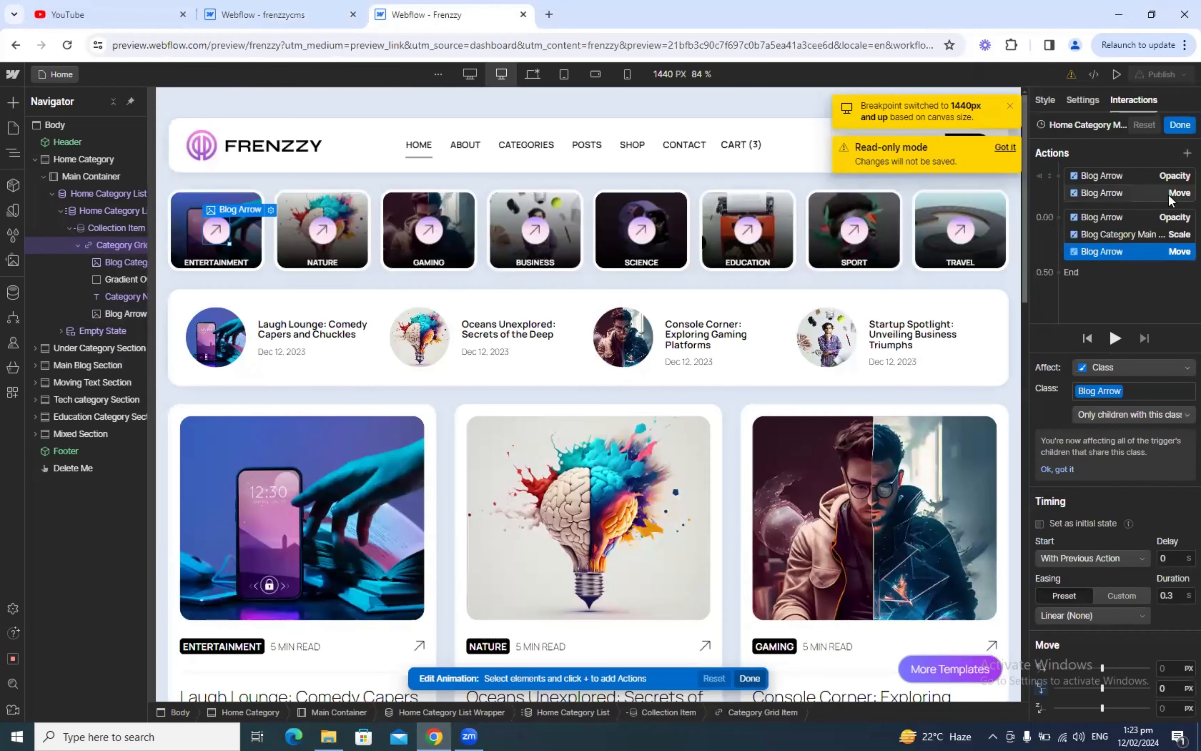
click(1180, 125)
scroll(1132, 546, down, 3)
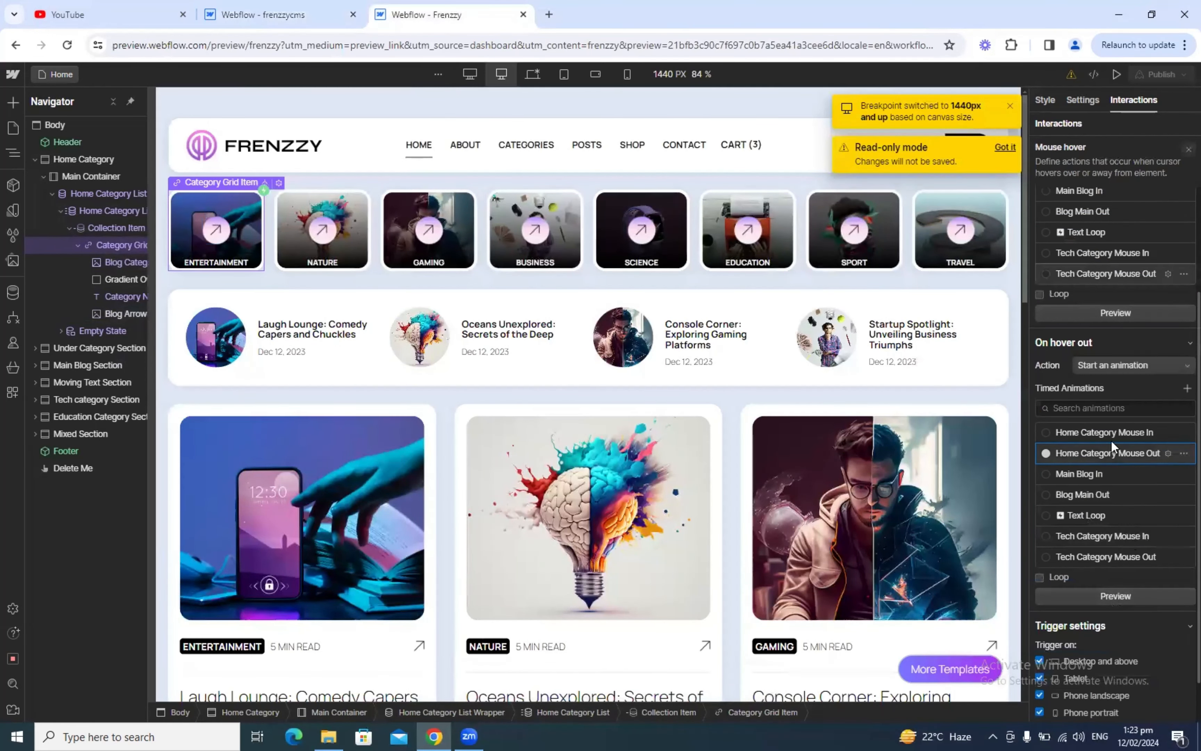
click(1102, 449)
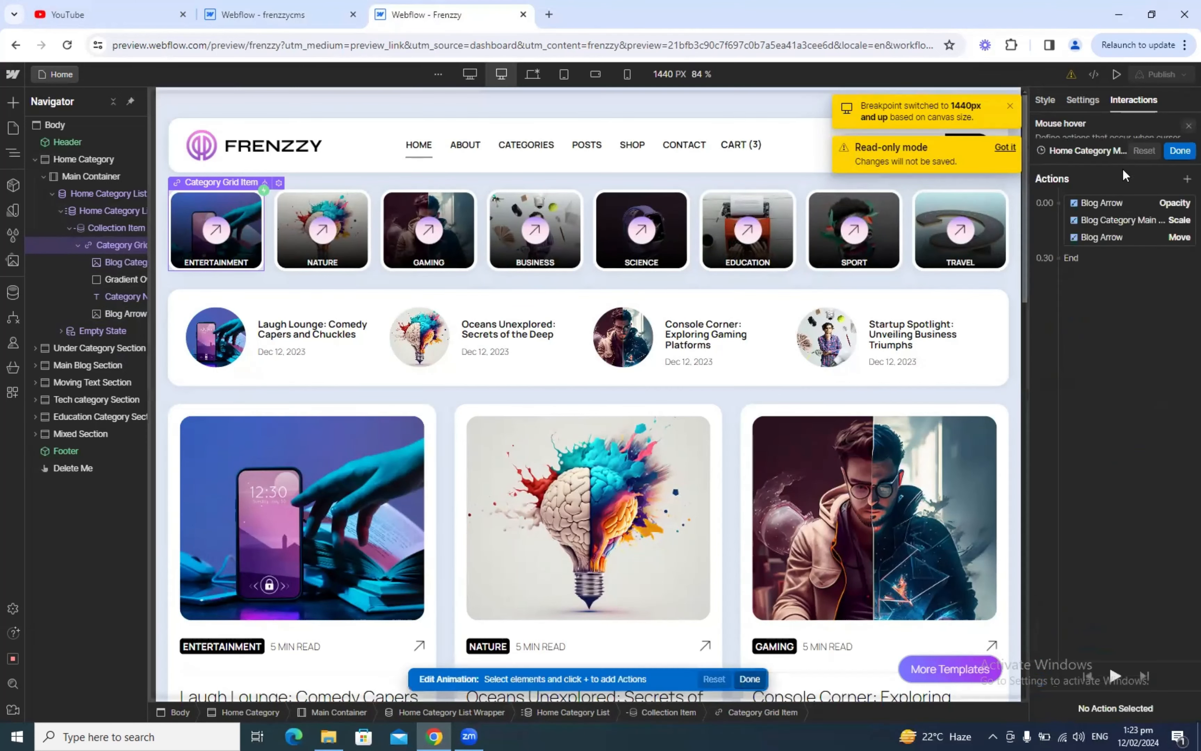
click(1101, 122)
key(ctrl+c)
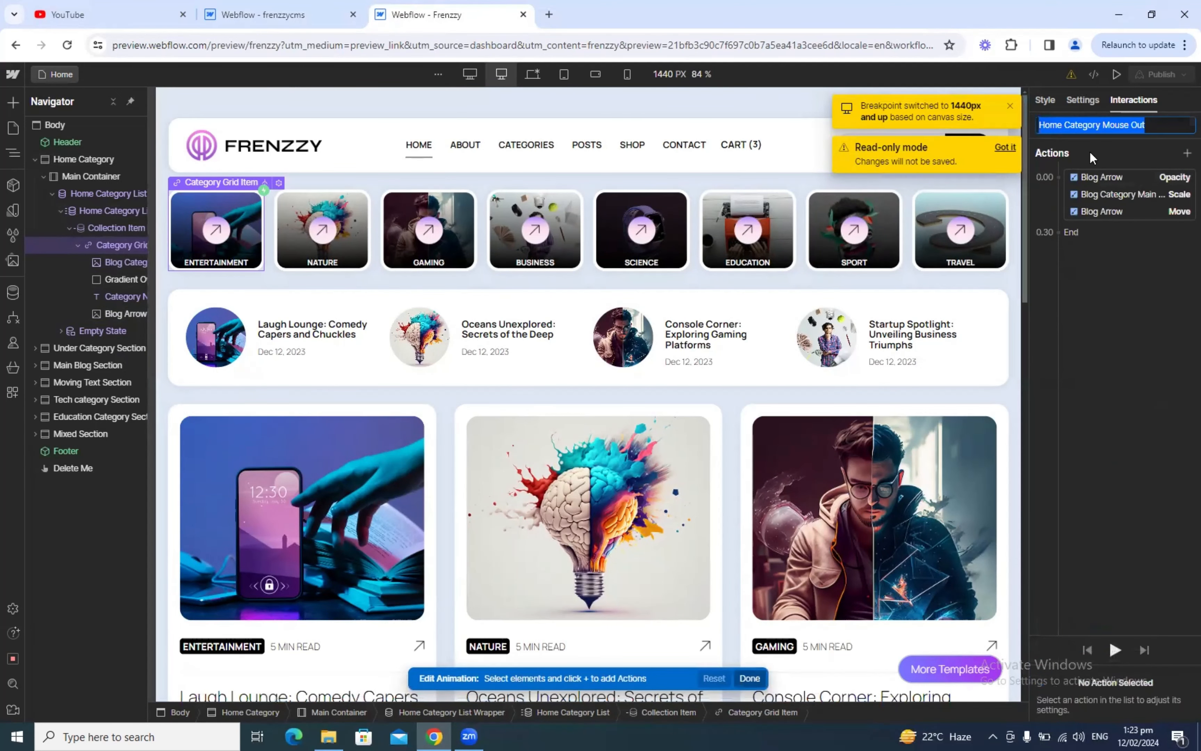
In frenzzycms, set the hover-out action to Start an animation and create a timed animation named Home Category Mouse Out
click(268, 14)
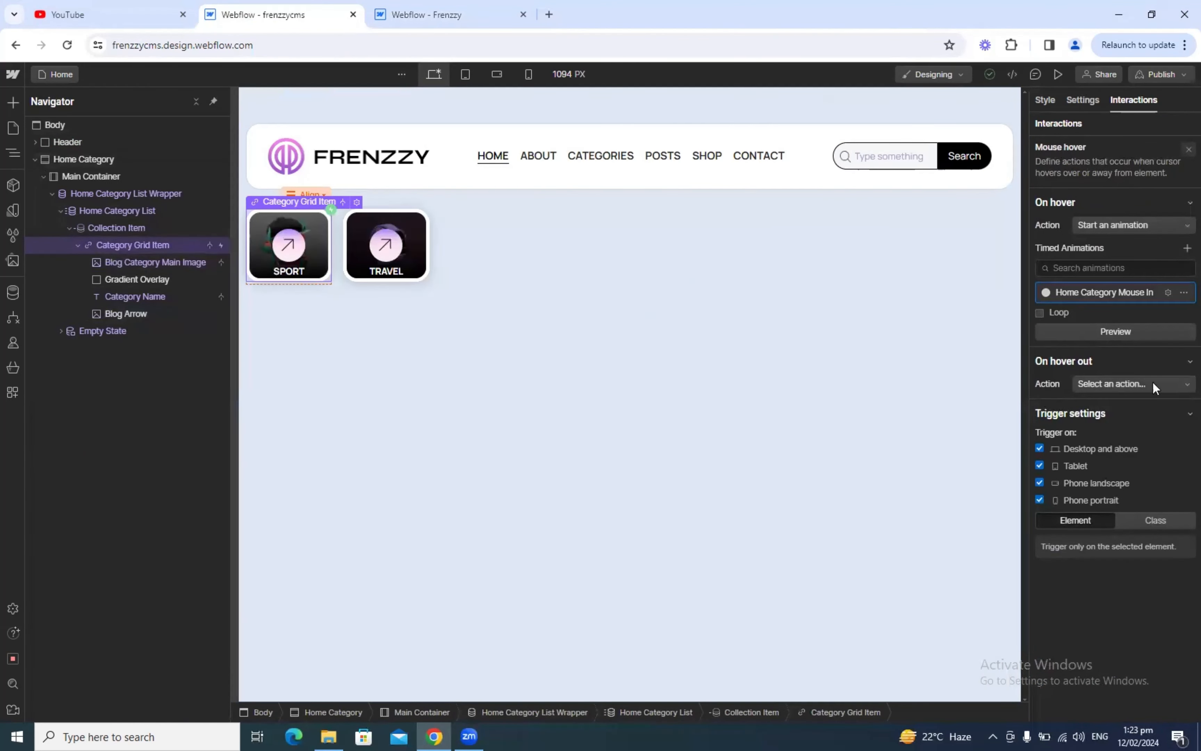
click(1118, 386)
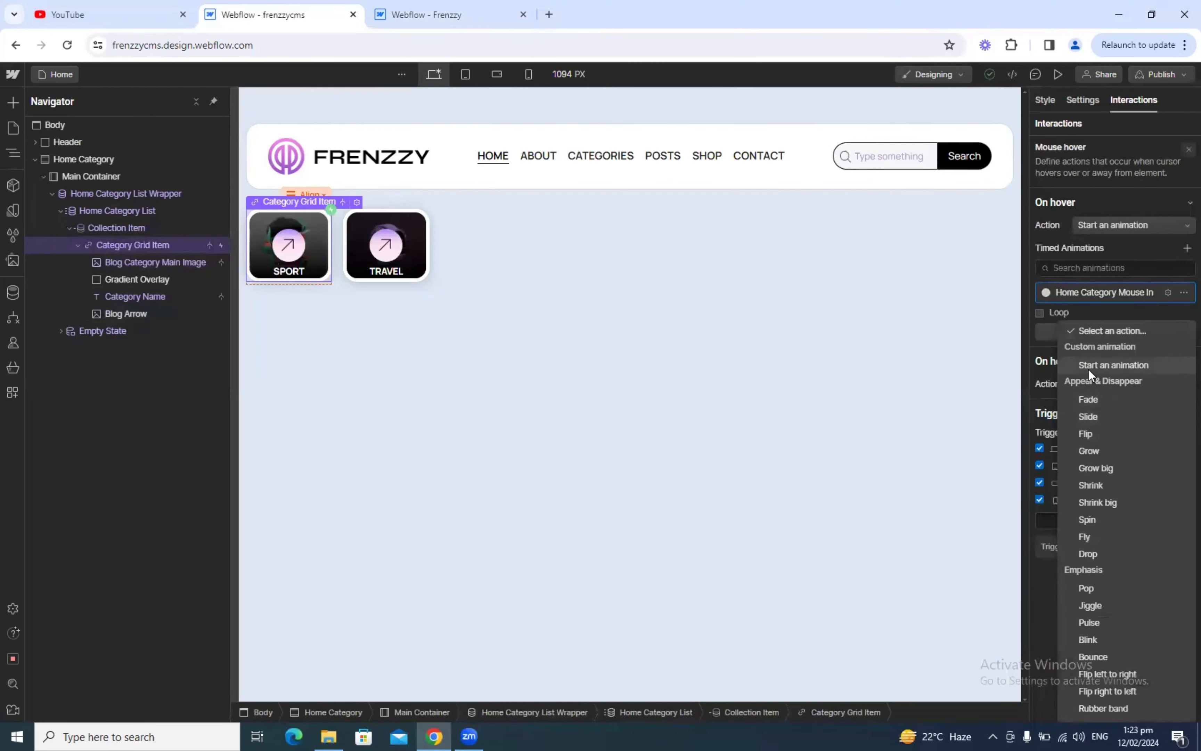
click(1088, 369)
click(1186, 406)
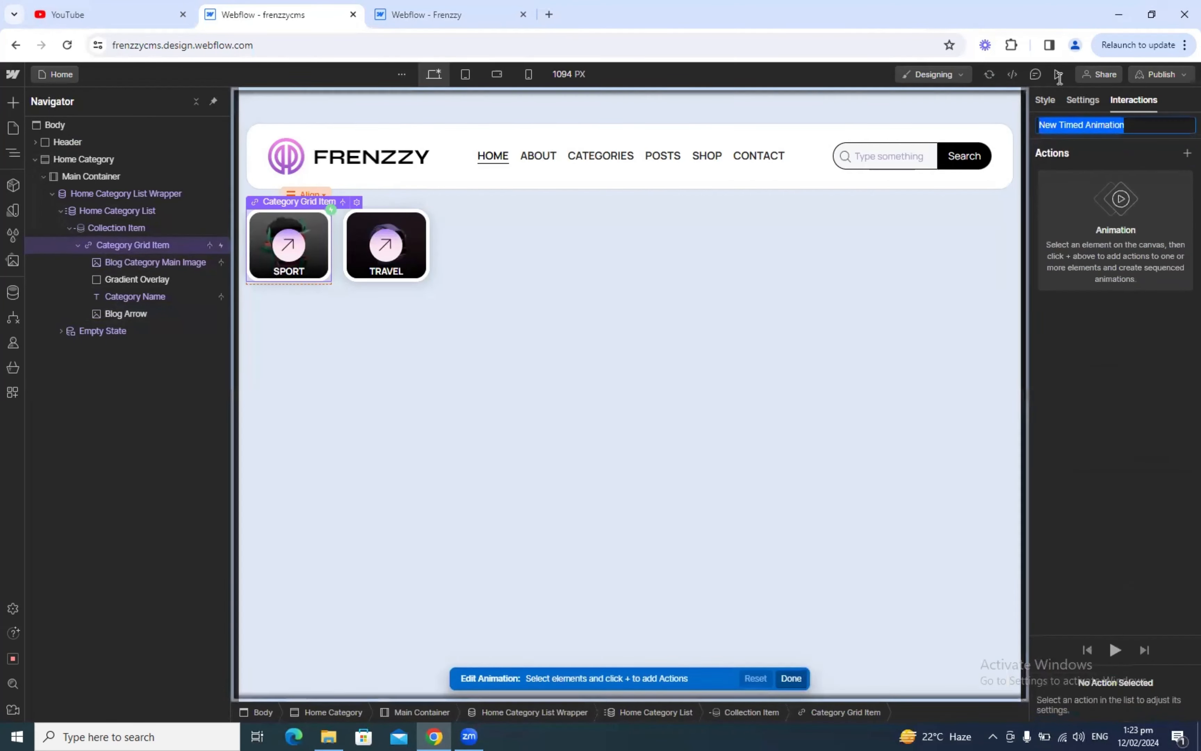
key(ctrl+v)
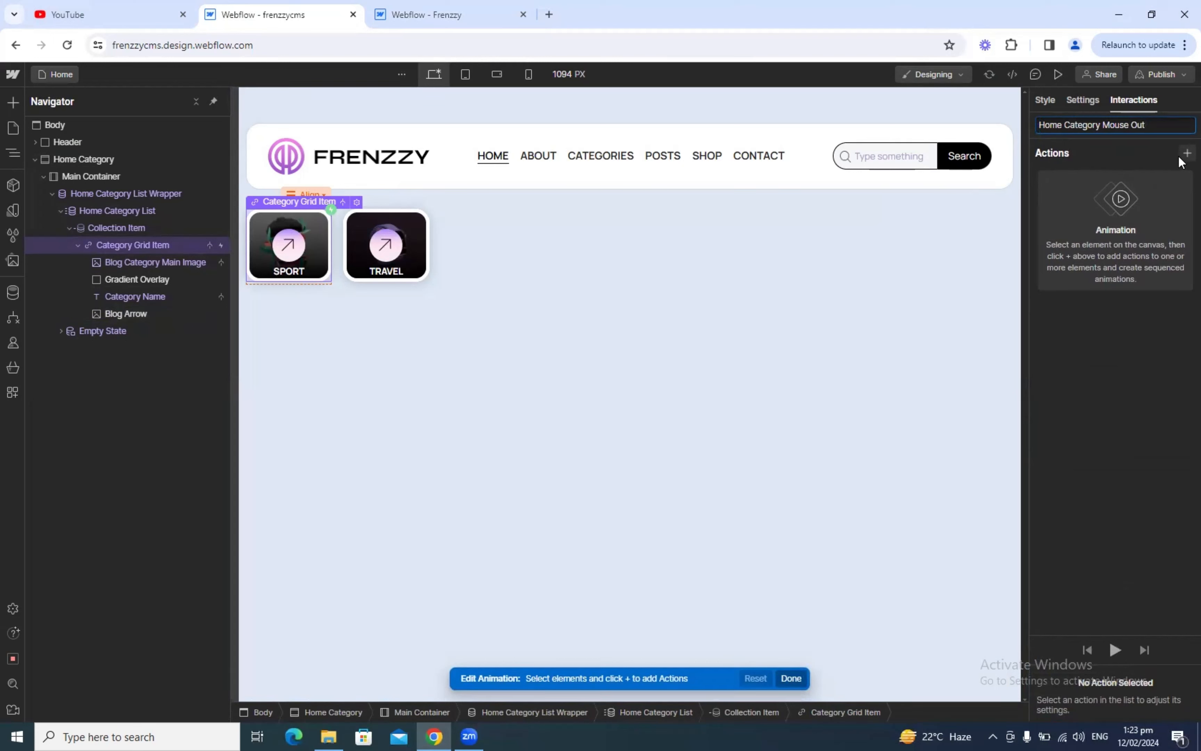
Following the template's Home Category Mouse Out animation, add an Opacity action for the Blog Arrow in frenzzycms and set it to 0%
click(416, 10)
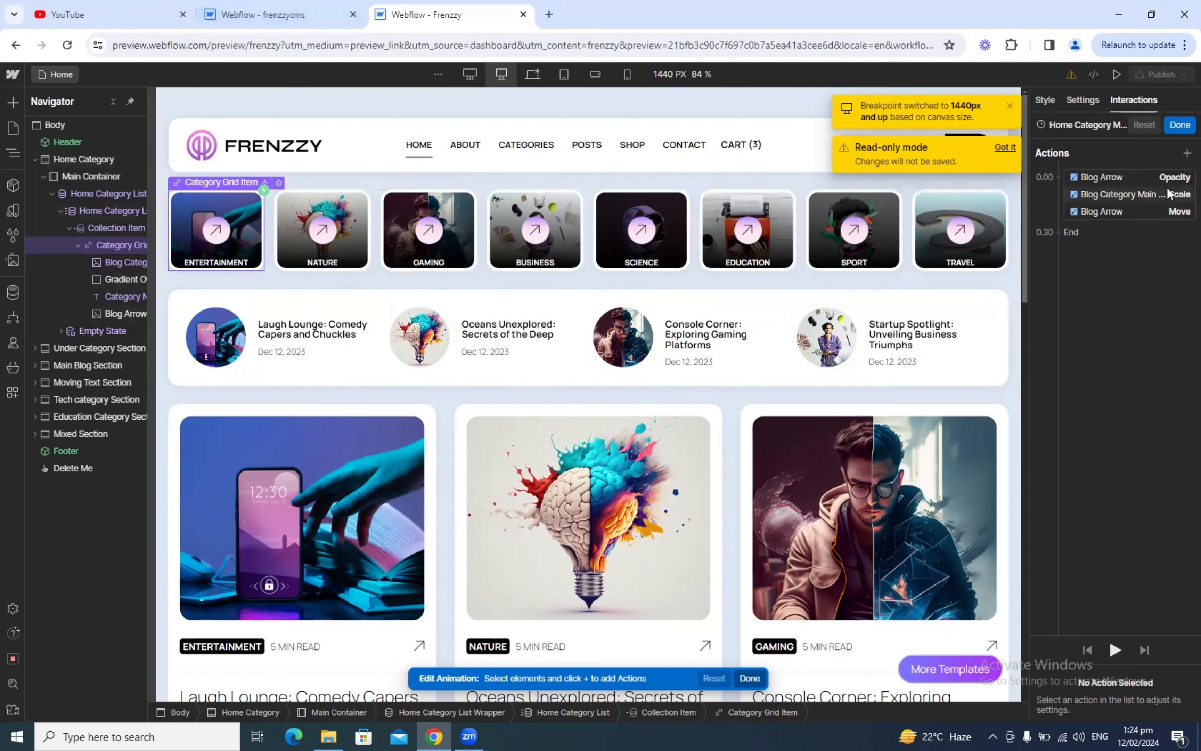
click(325, 11)
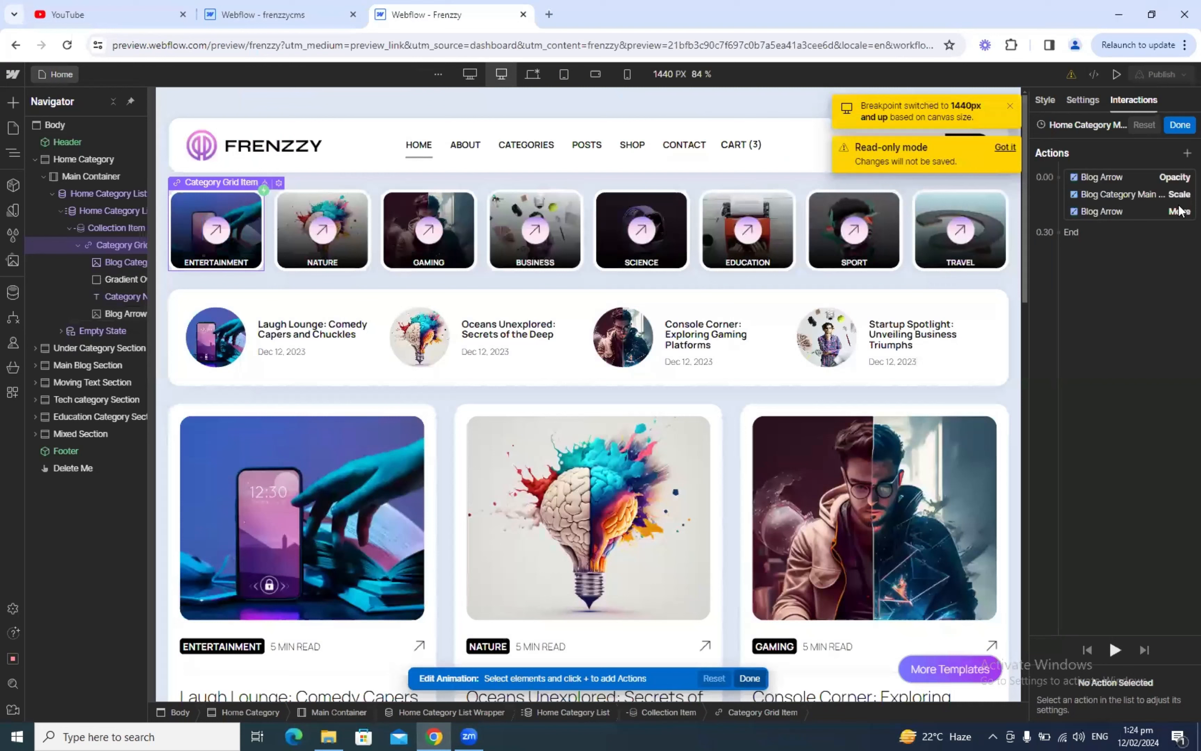
click(1133, 173)
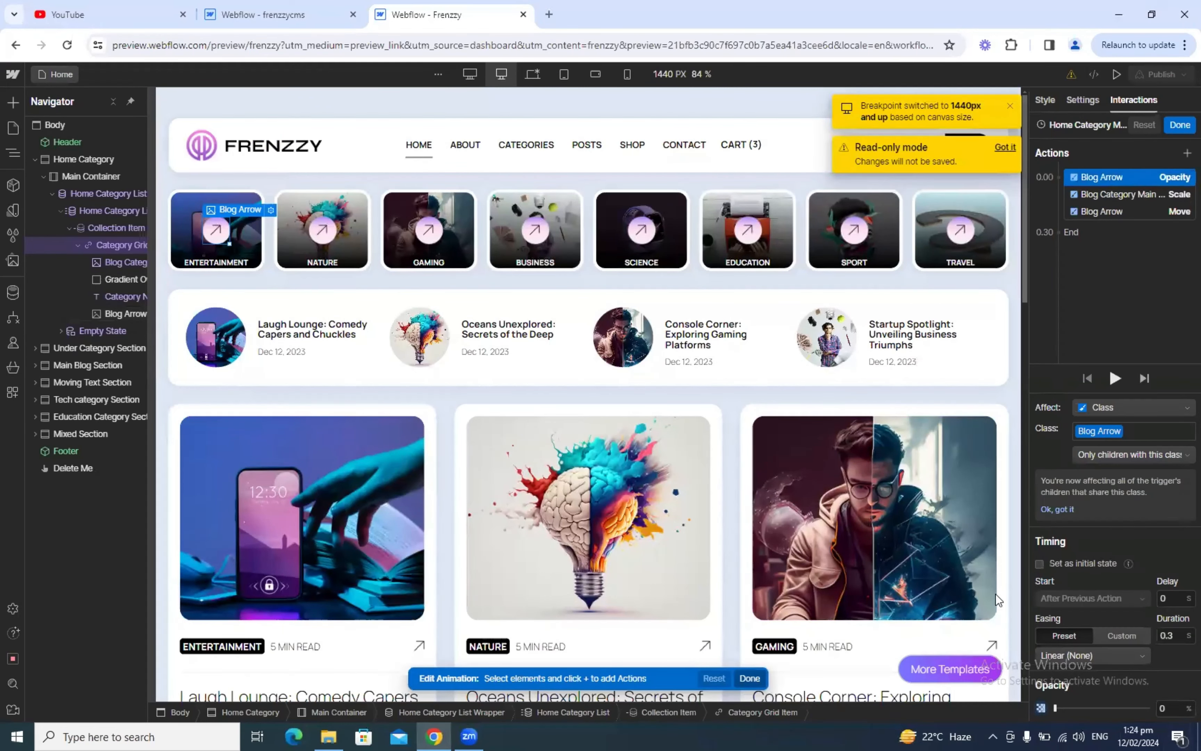
key(ctrl+shift+Tab)
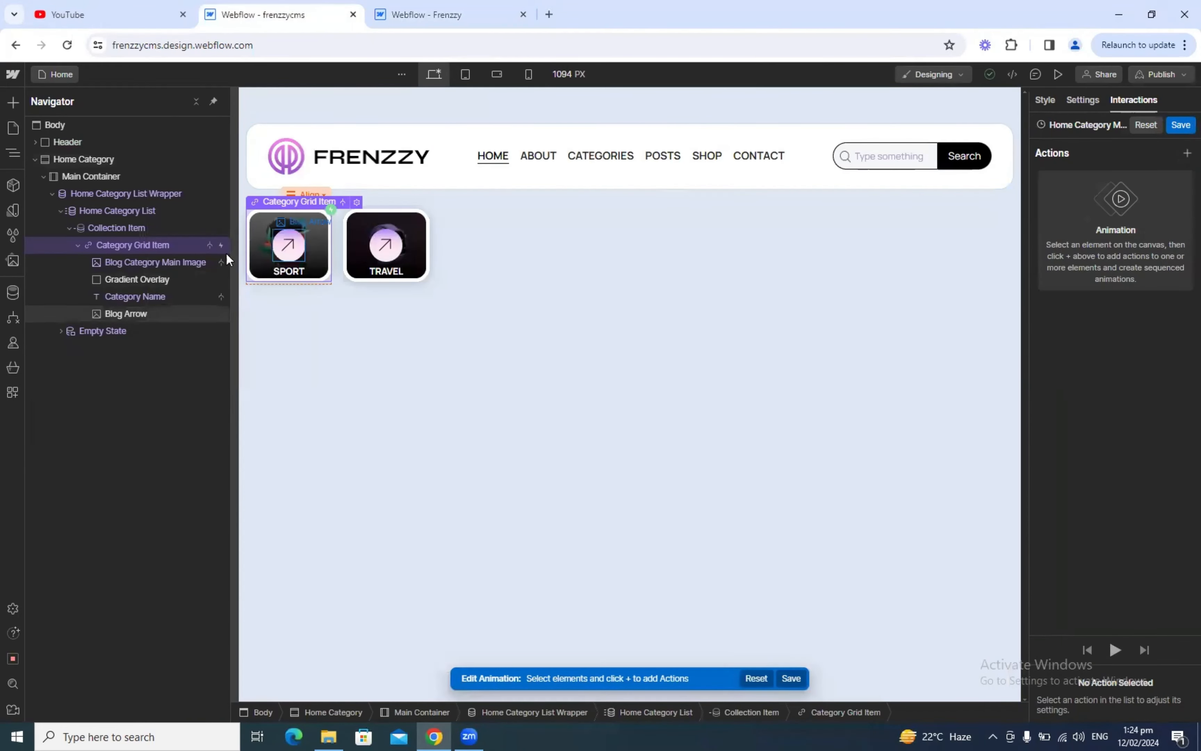
click(124, 314)
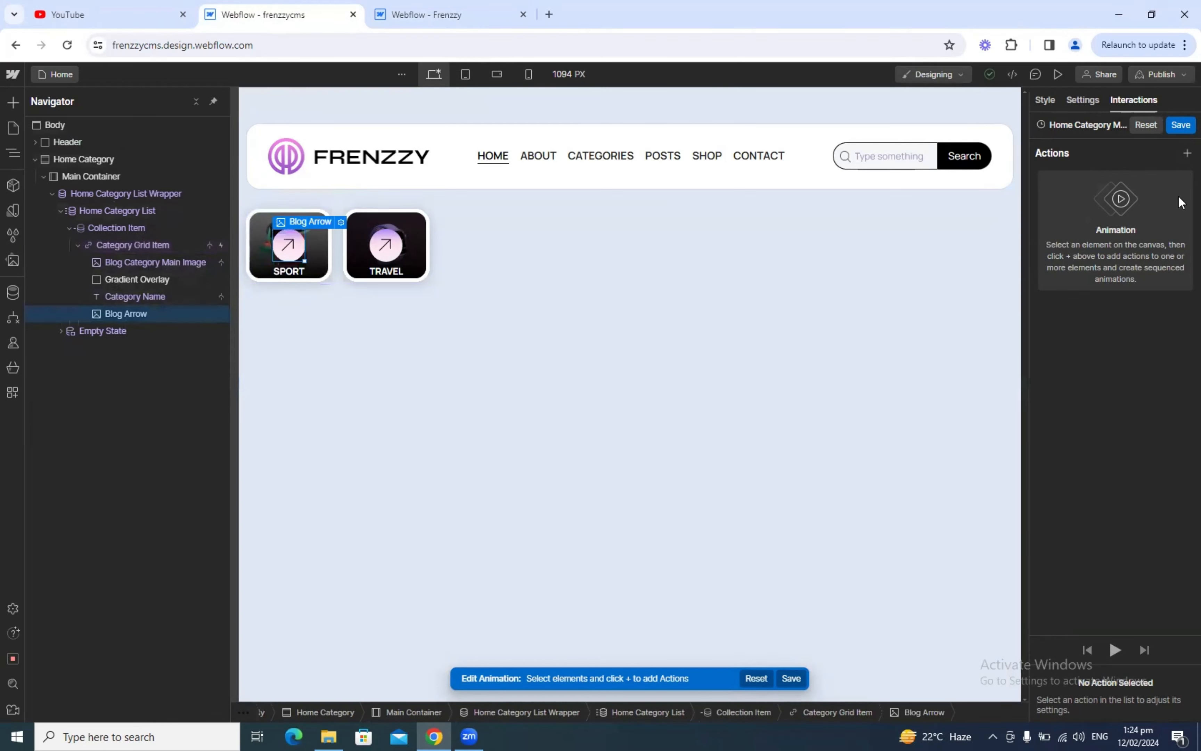
click(1187, 153)
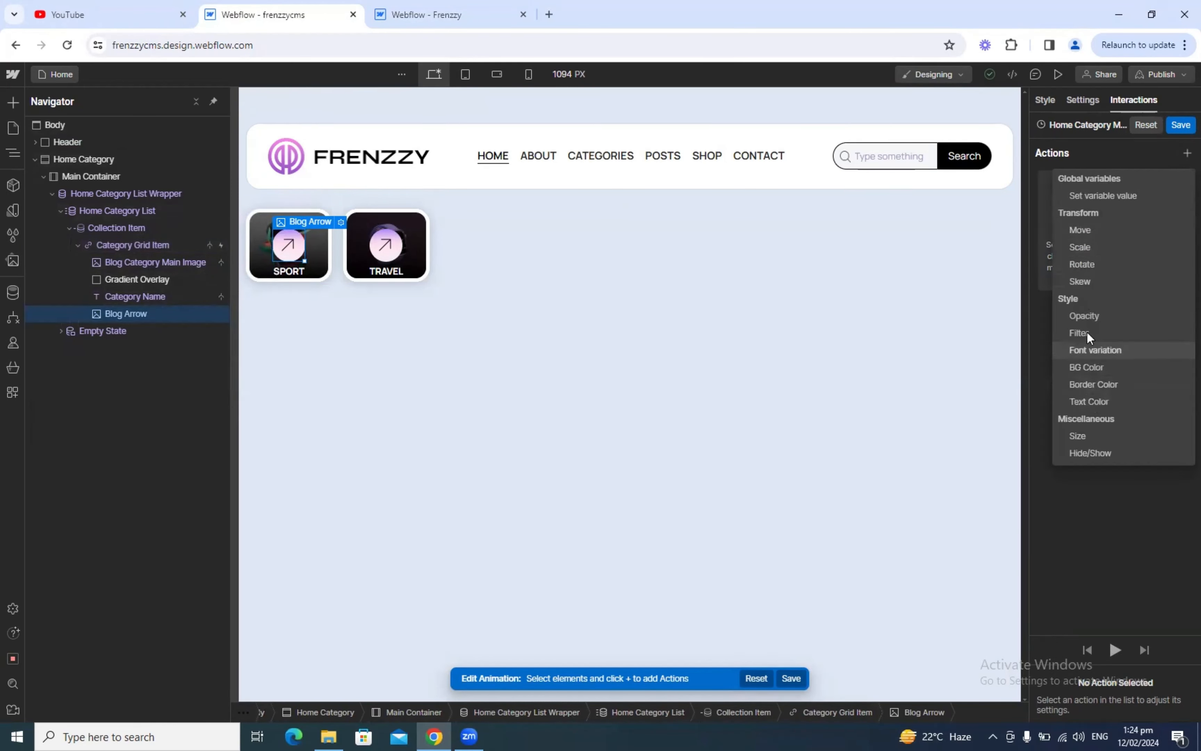
click(1083, 316)
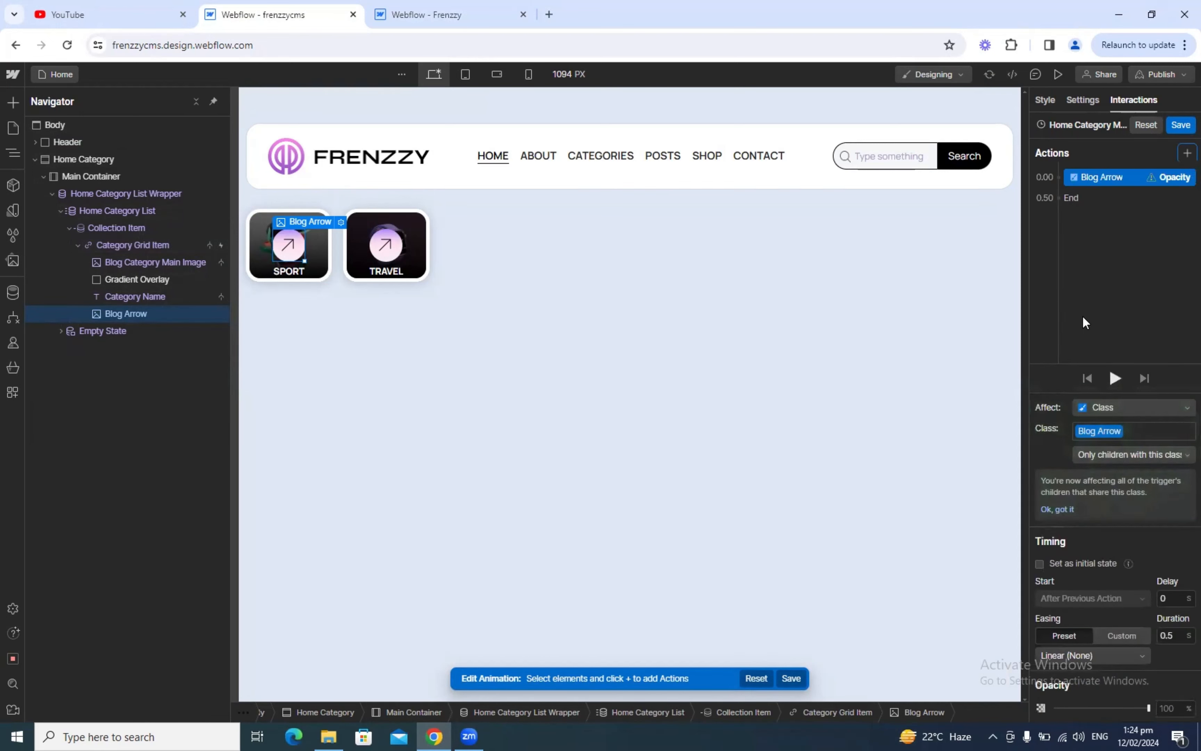
click(1173, 708)
key(Return)
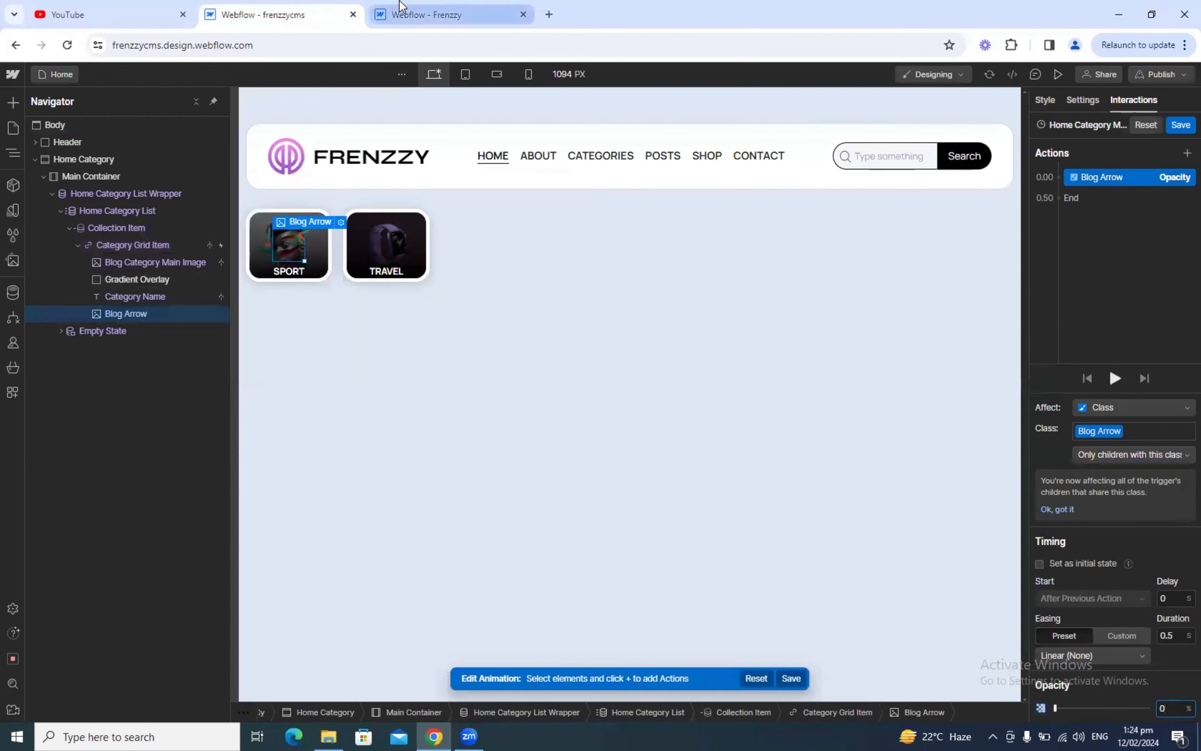
Following the template, add a Scale action for the Blog Arrow in frenzzycms with scale 1 and a 0.2 s duration
click(400, 7)
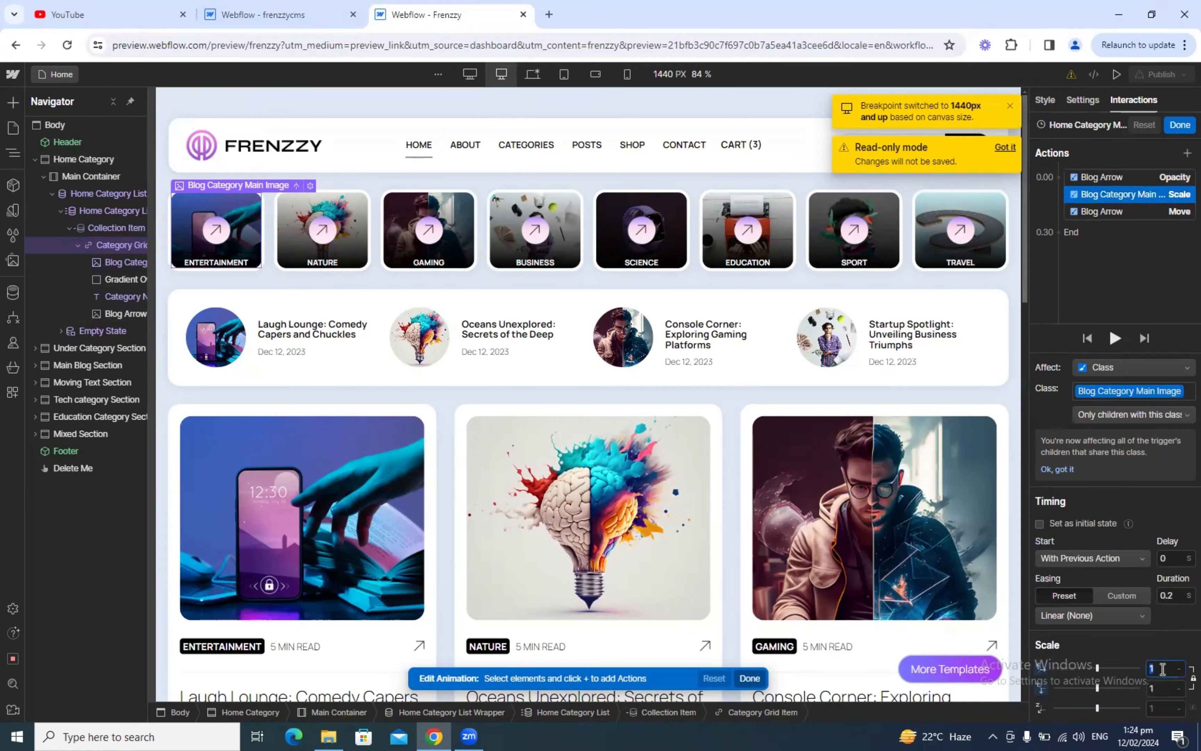
click(243, 7)
click(1060, 175)
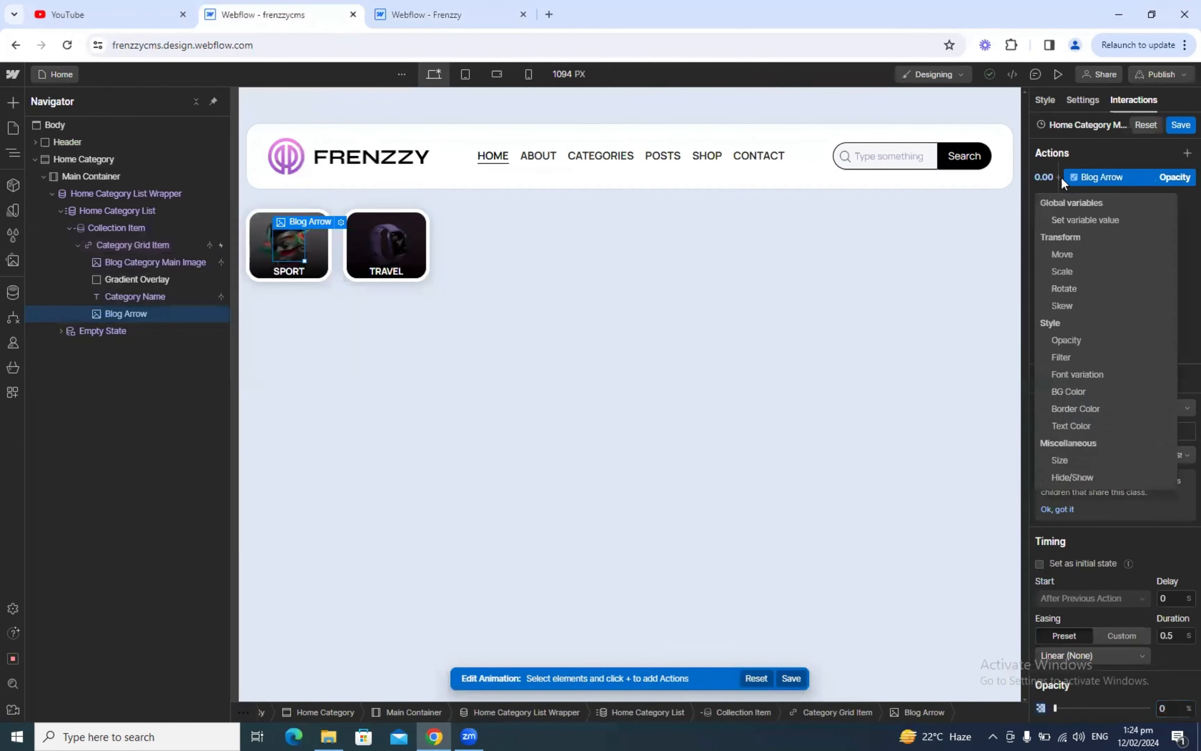
click(1060, 176)
click(1060, 176)
click(1061, 272)
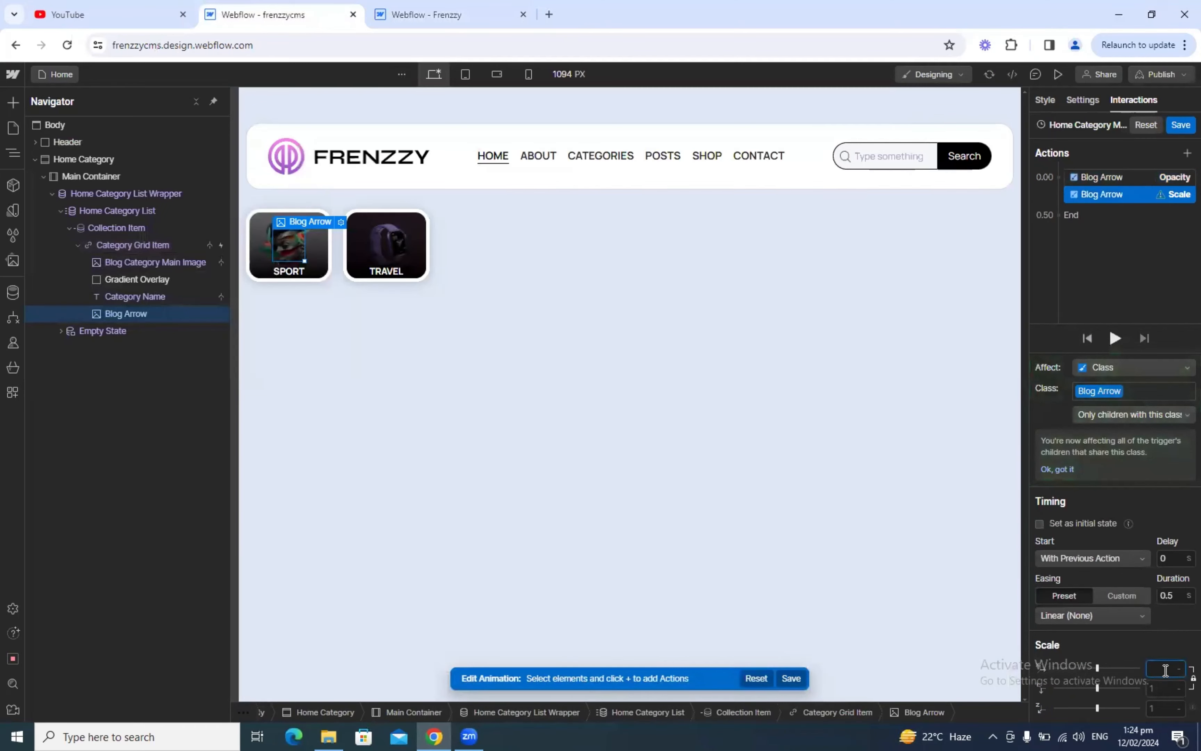
text(1)
click(465, 11)
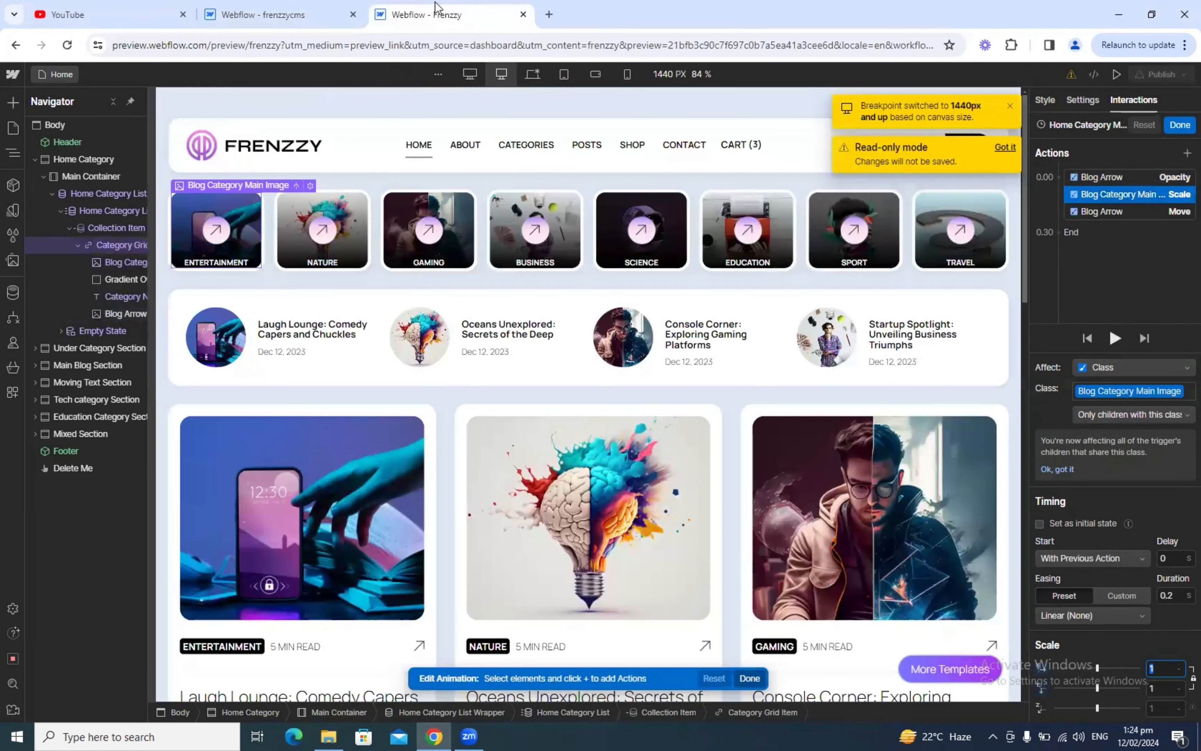
click(317, 7)
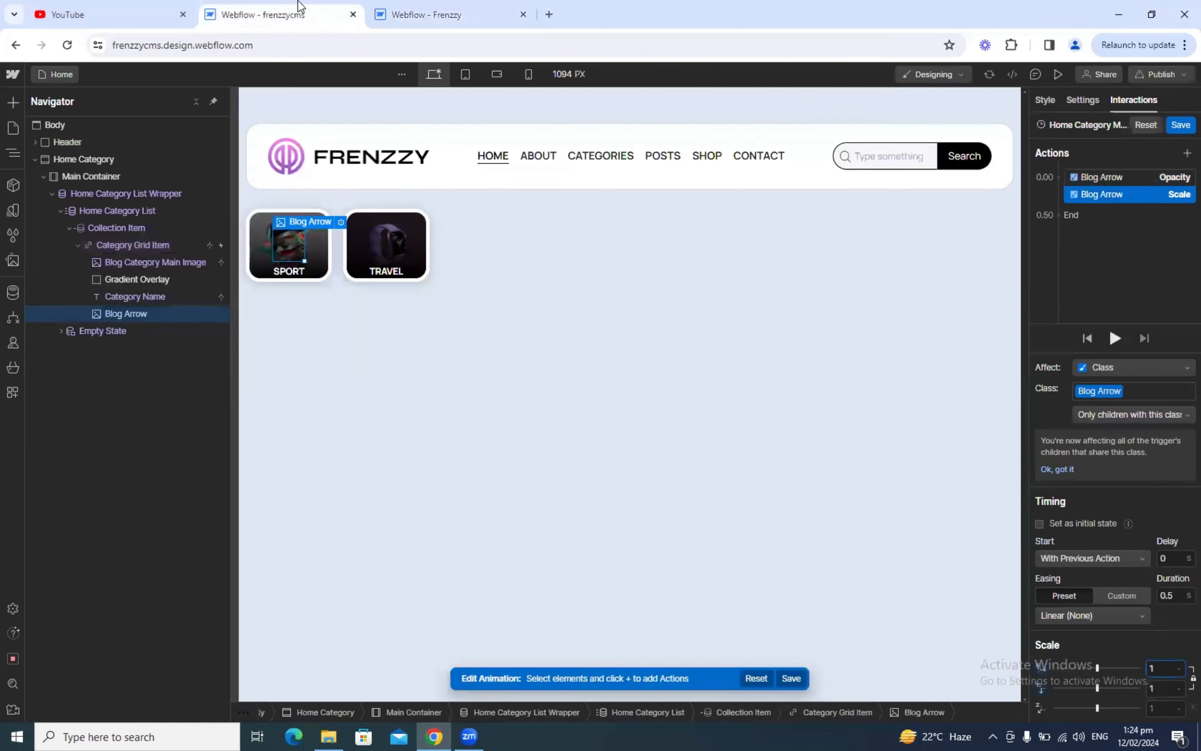
click(1168, 594)
text(0.2)
Following the template's Move action, add a Move action for the Blog Arrow in frenzzycms with a Y offset of 60%
click(455, 14)
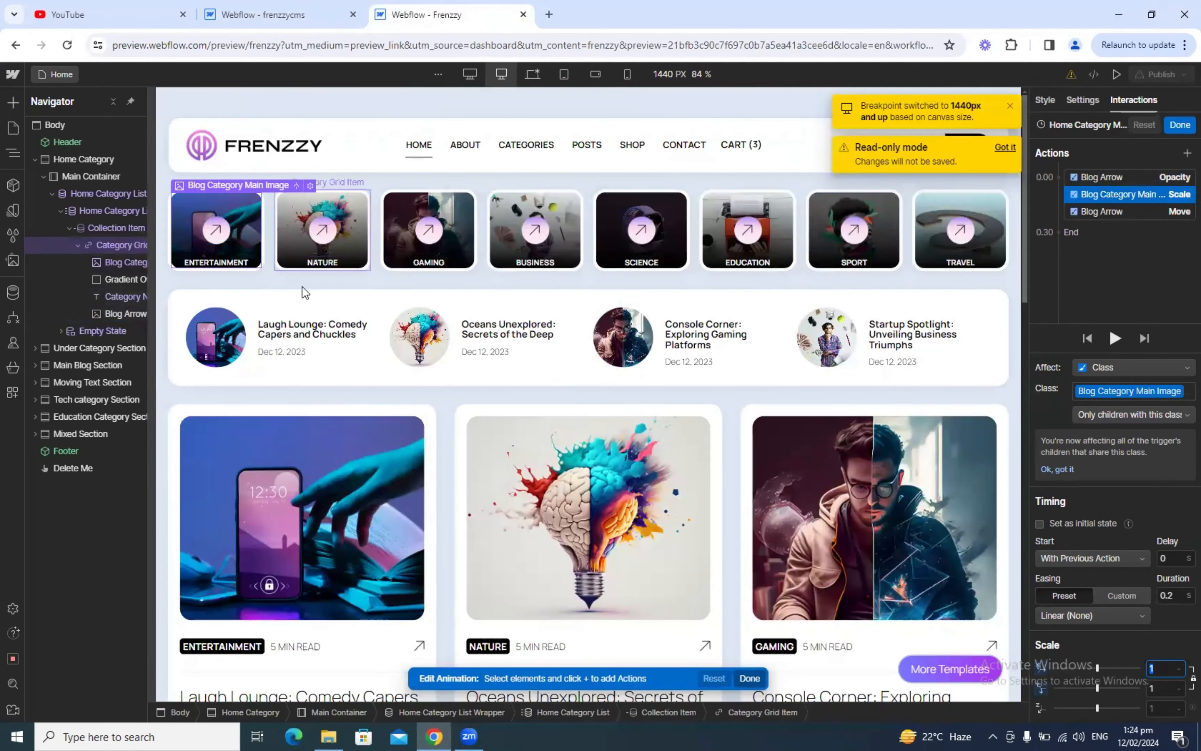
click(1101, 218)
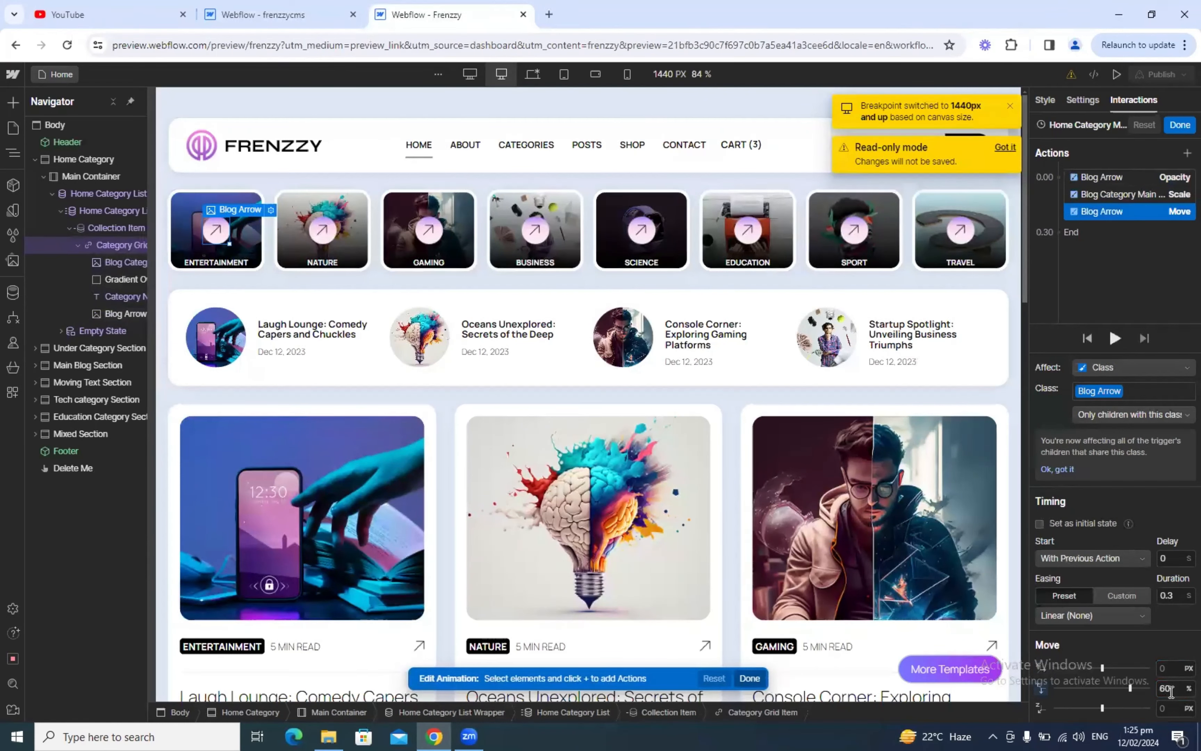
click(278, 15)
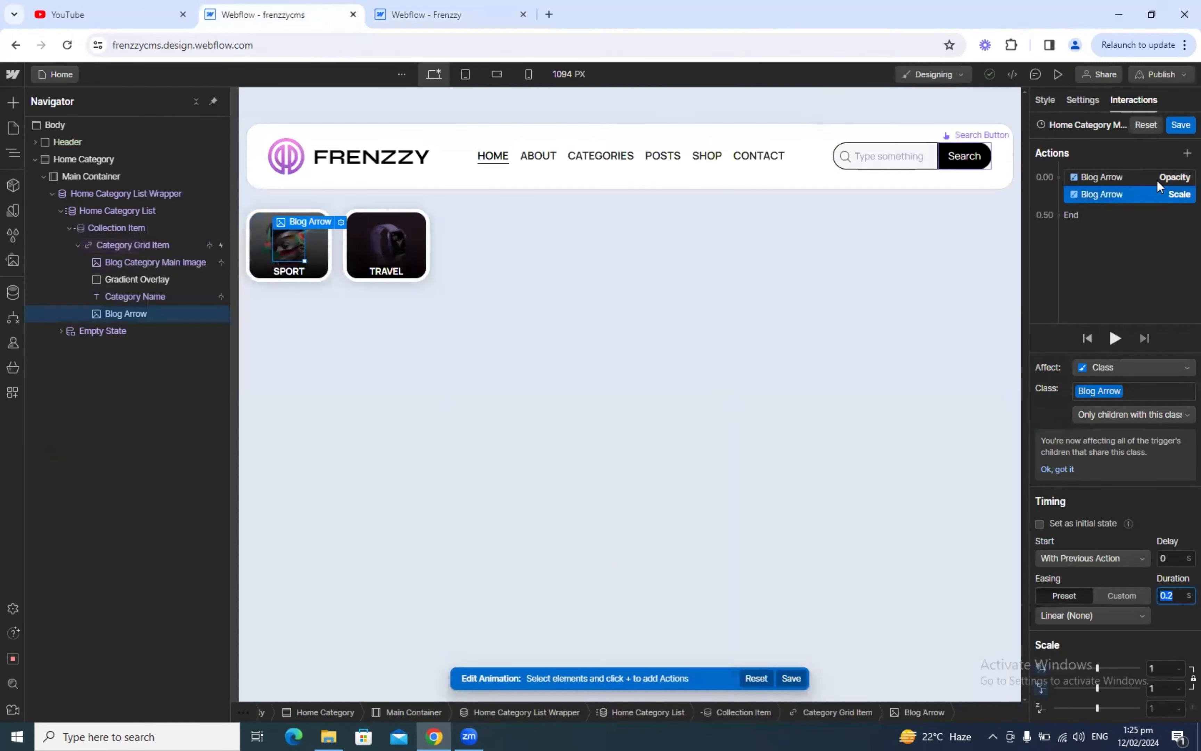
click(1060, 176)
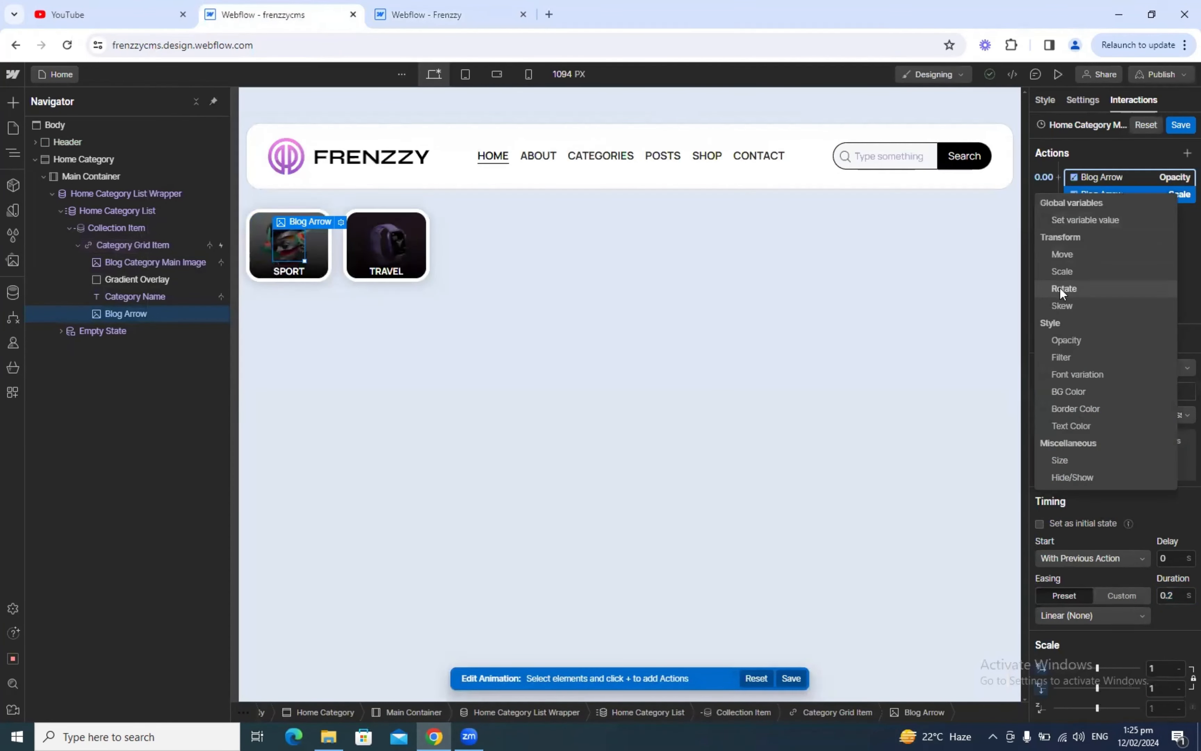
click(1072, 249)
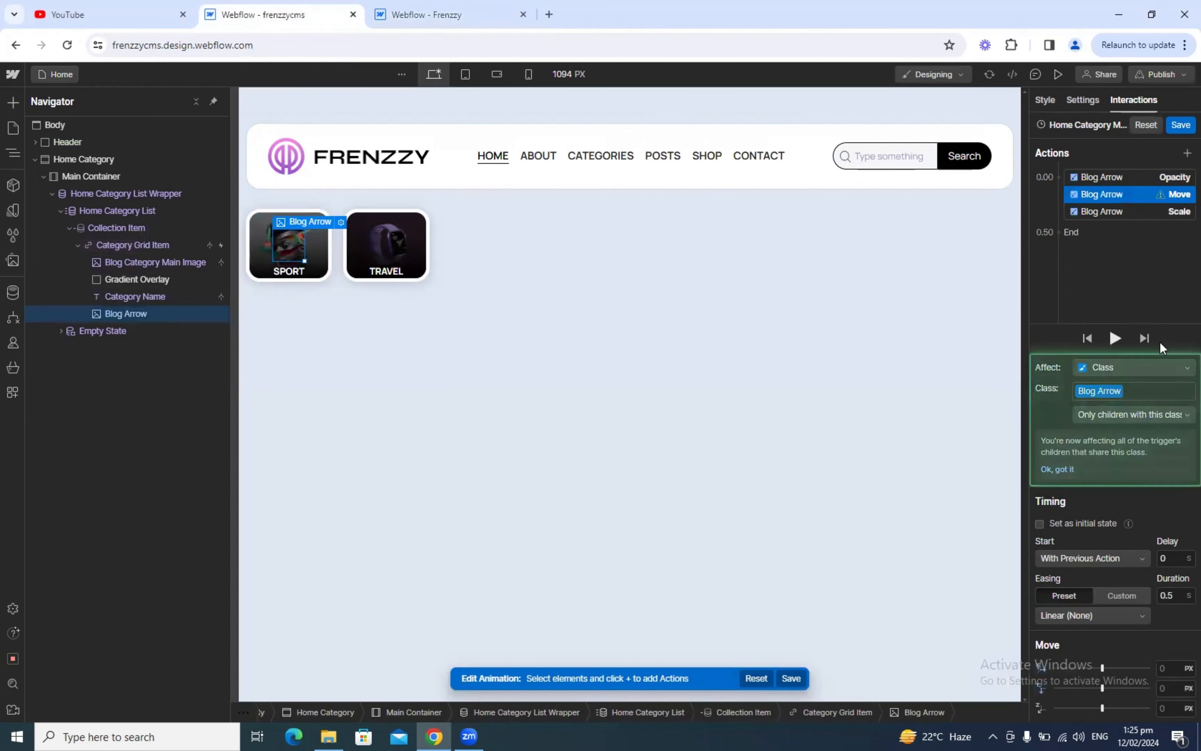
click(1170, 689)
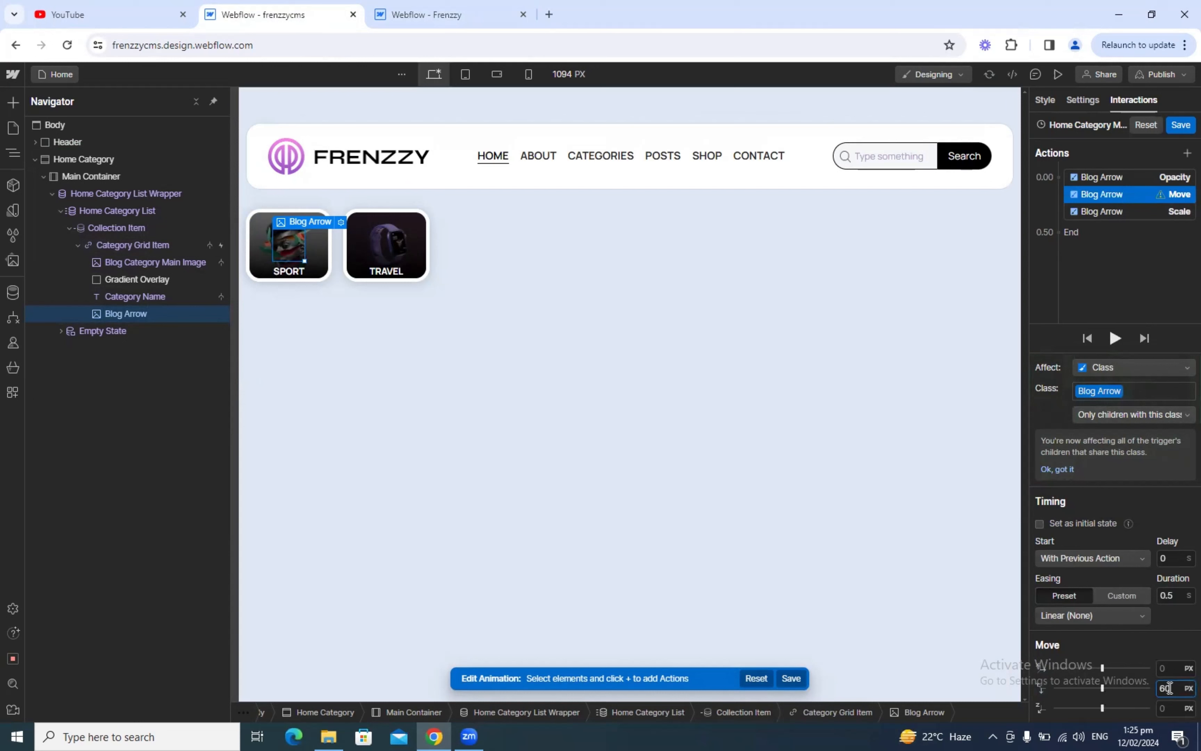
key(Return)
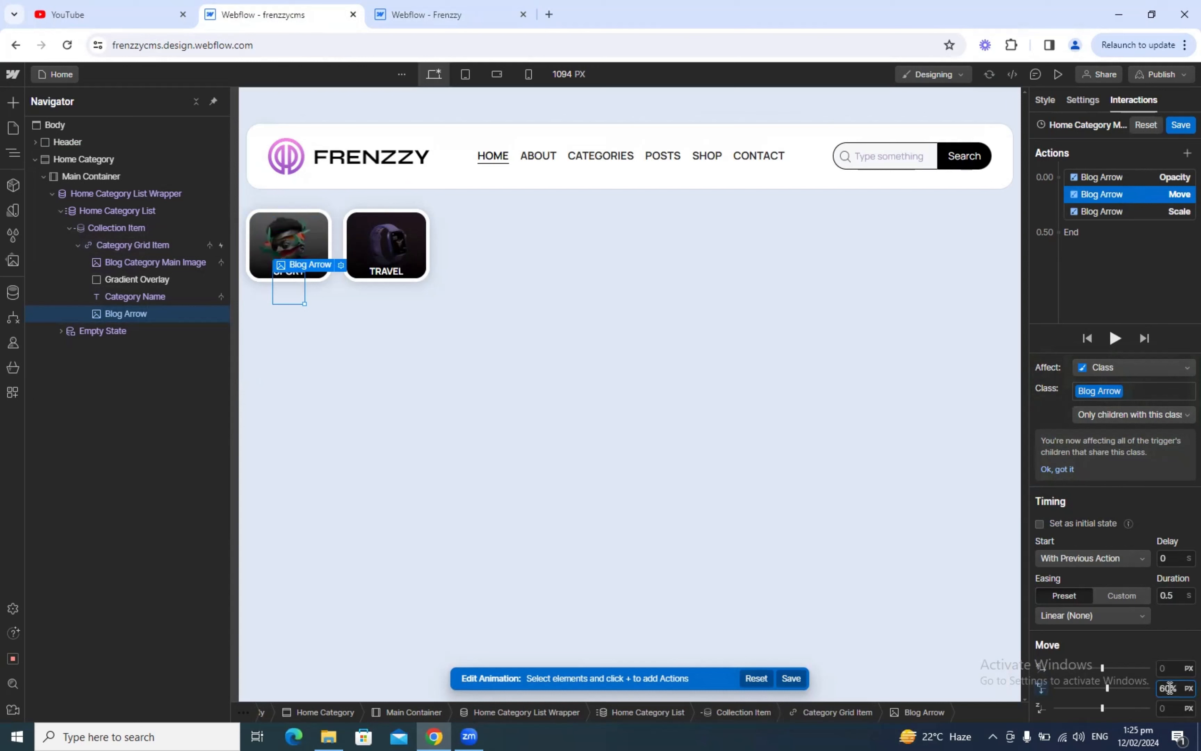
key(Return)
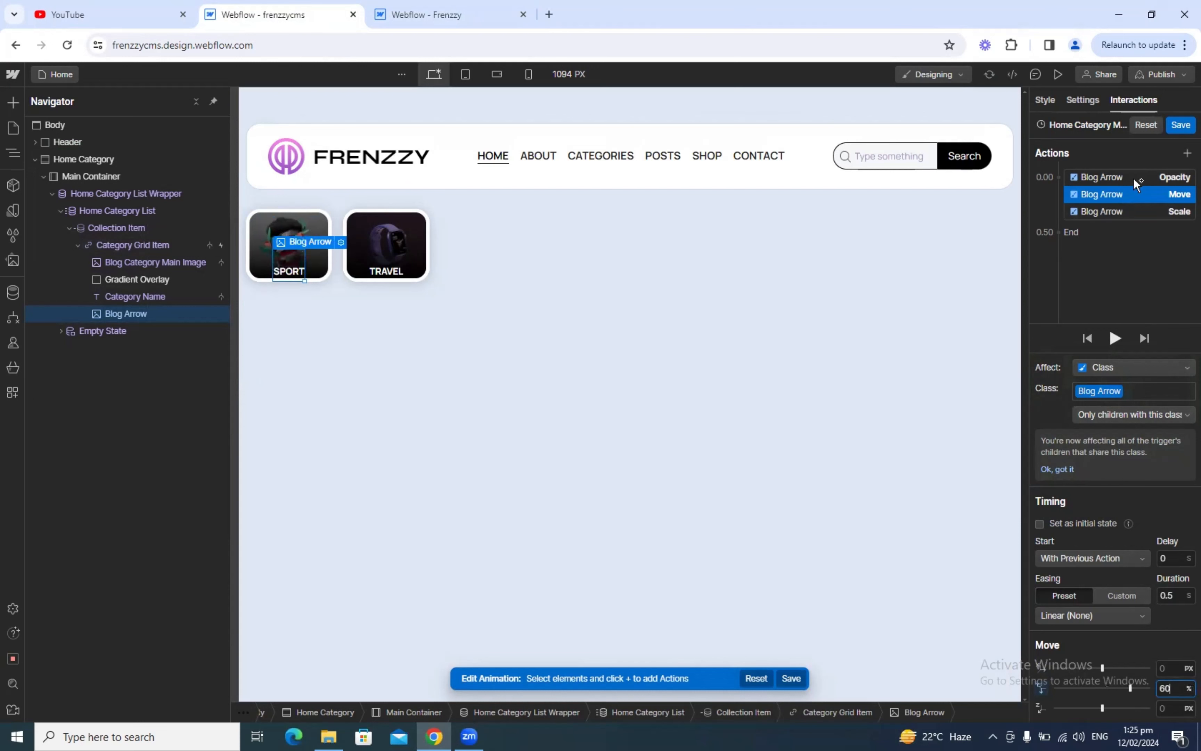
Set the Blog Arrow's Move action duration to 0.3 s and place it below the Scale action
click(1174, 601)
text(0)
drag(1101, 195, 1101, 217)
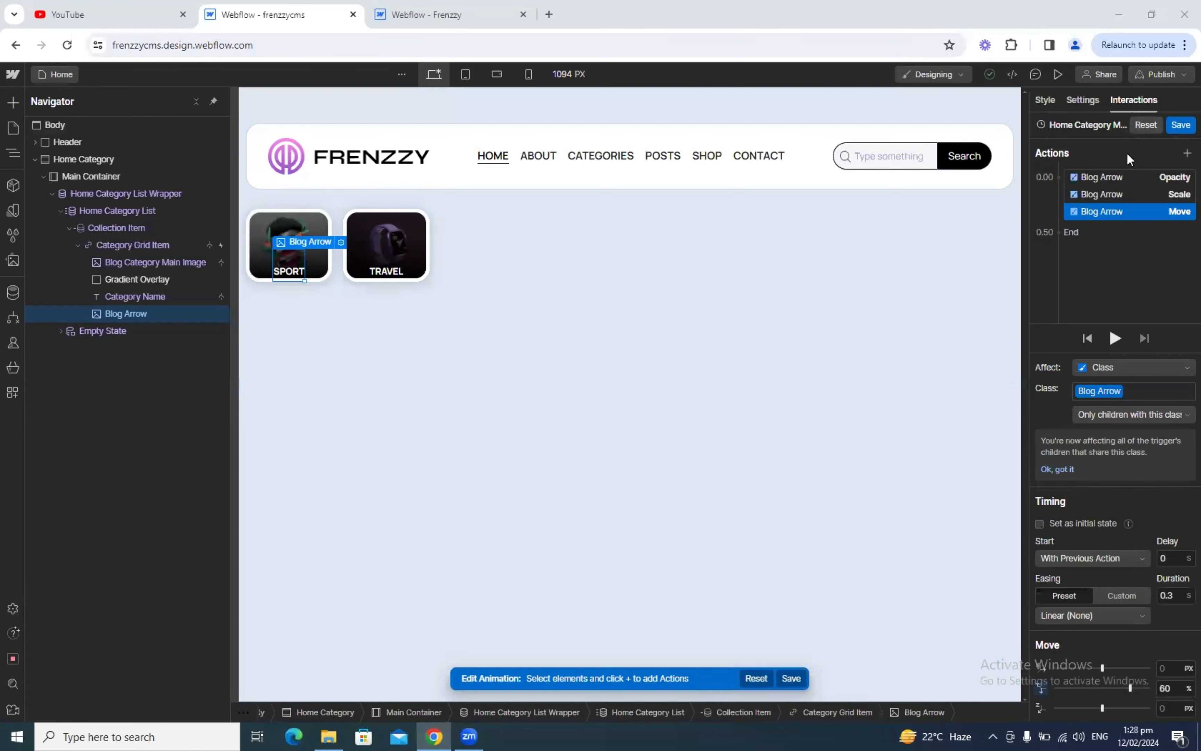
Review the Blog Arrow's Opacity and Scale actions, and delete its Scale action
click(1097, 172)
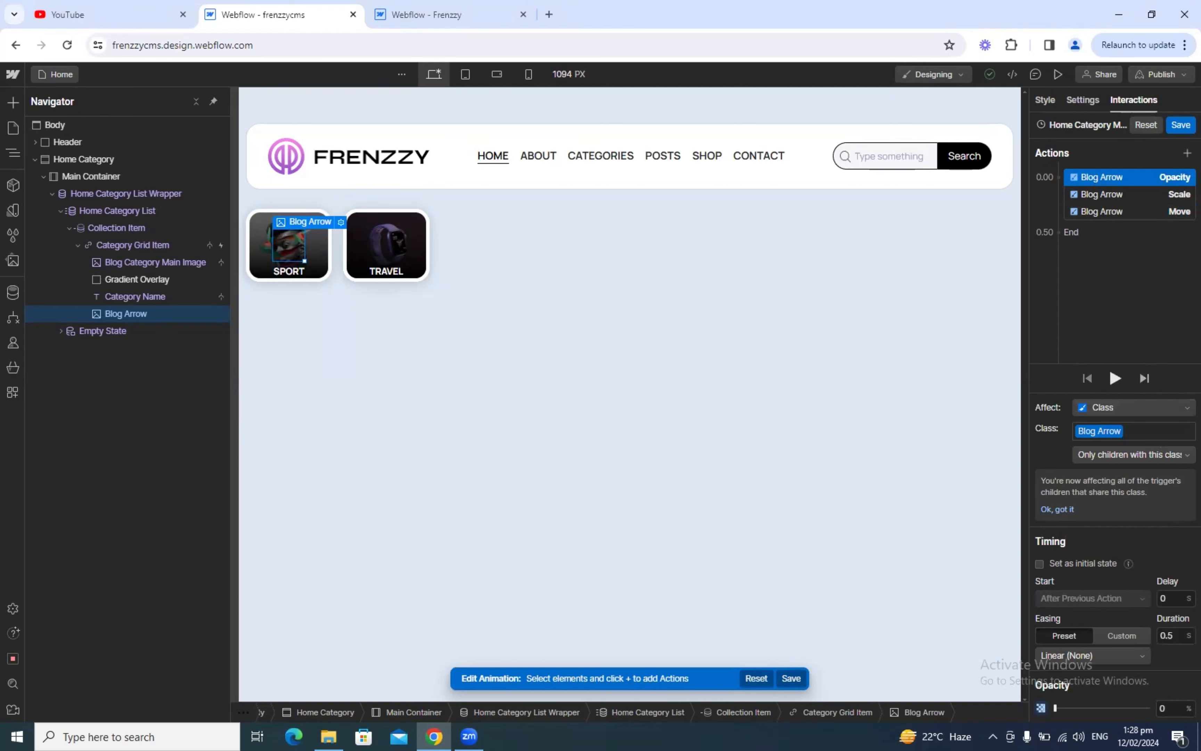
click(1107, 193)
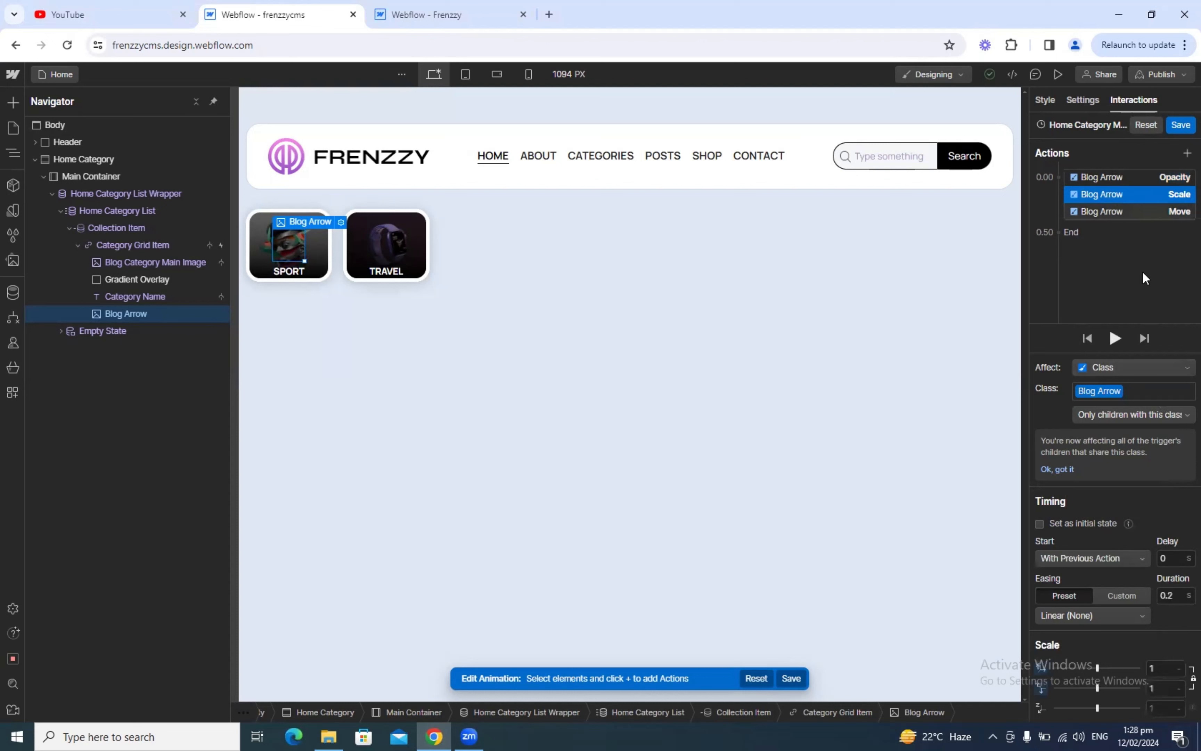
click(1155, 668)
key(Tab)
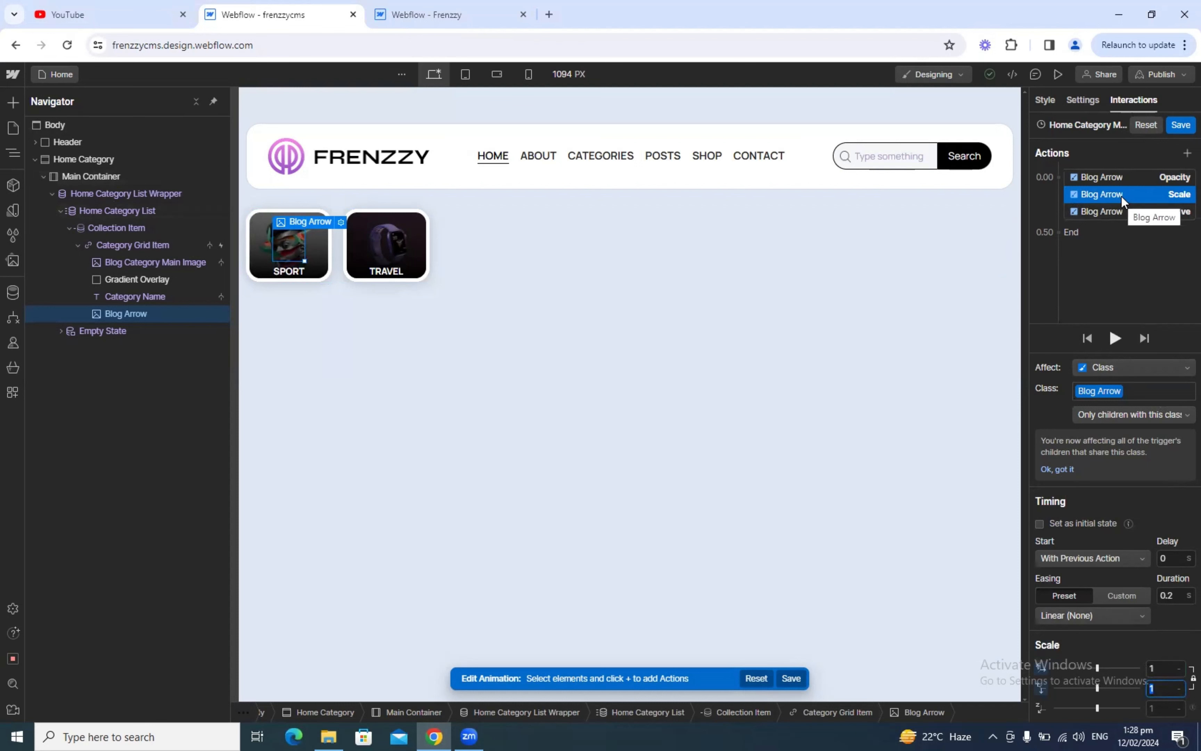
key(BackSpace)
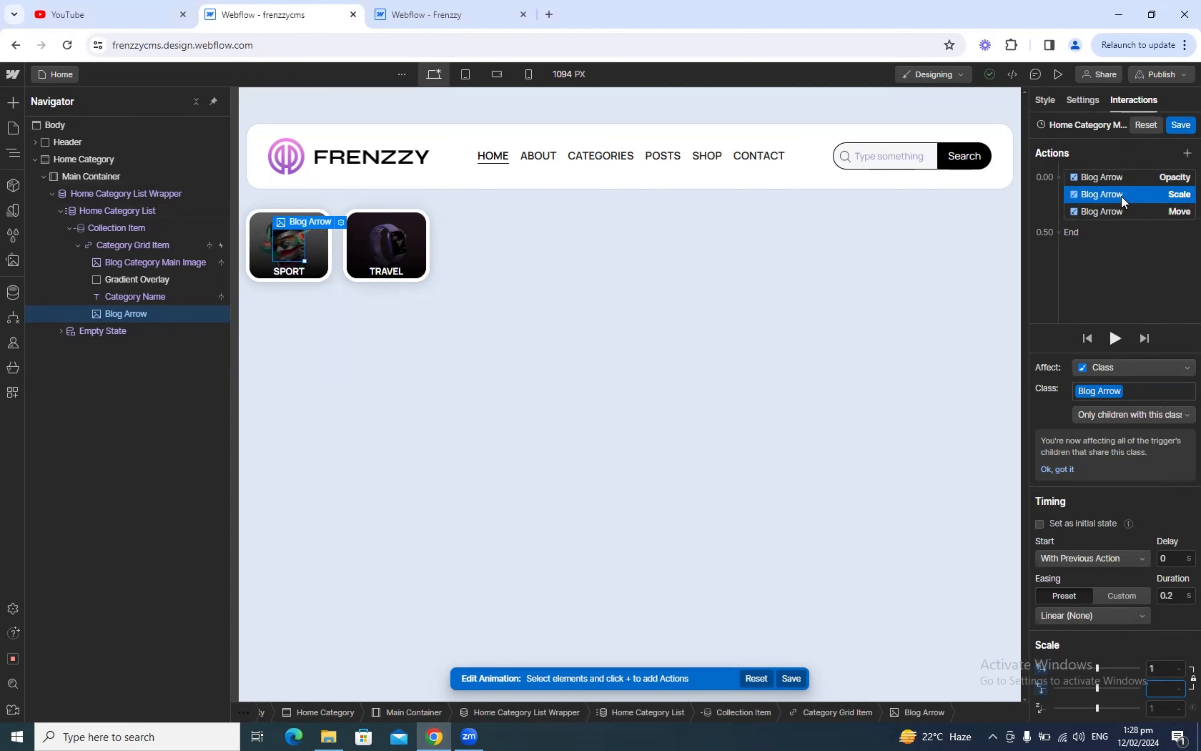
click(1097, 179)
click(1095, 195)
key(Delete)
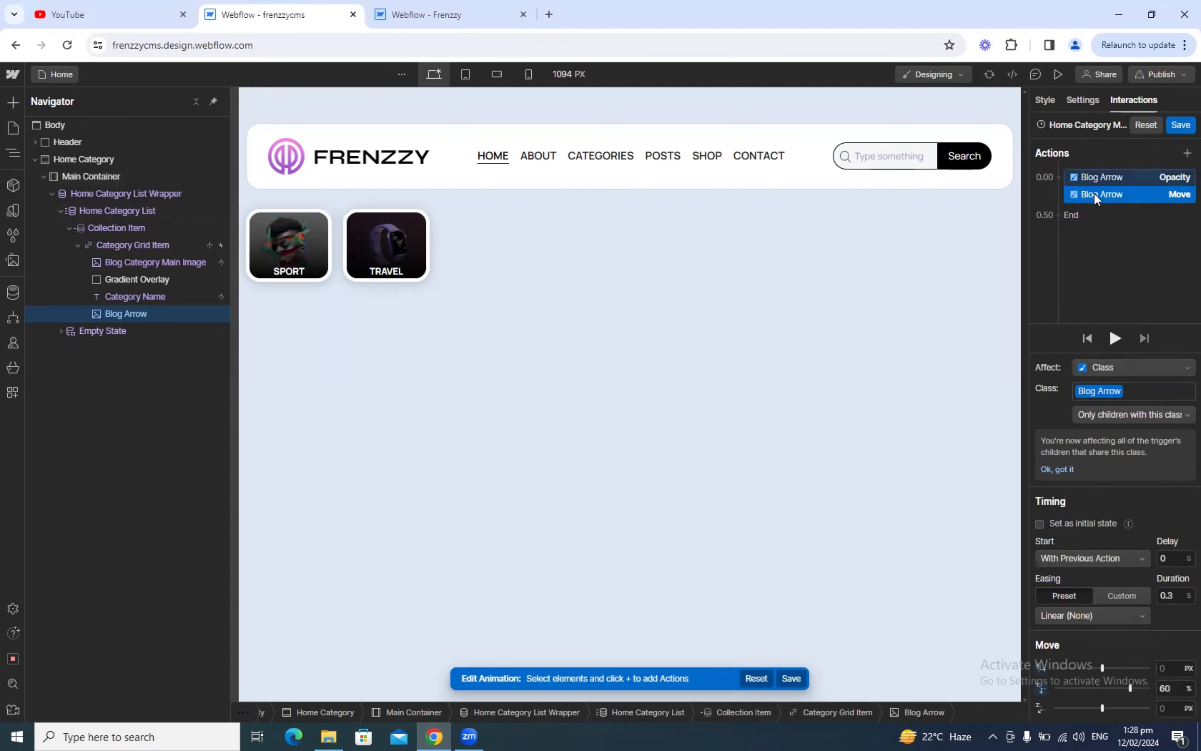
Add a Scale action for the Blog Category Main Image between the Blog Arrow's Opacity and Move actions, with scale 1
click(170, 257)
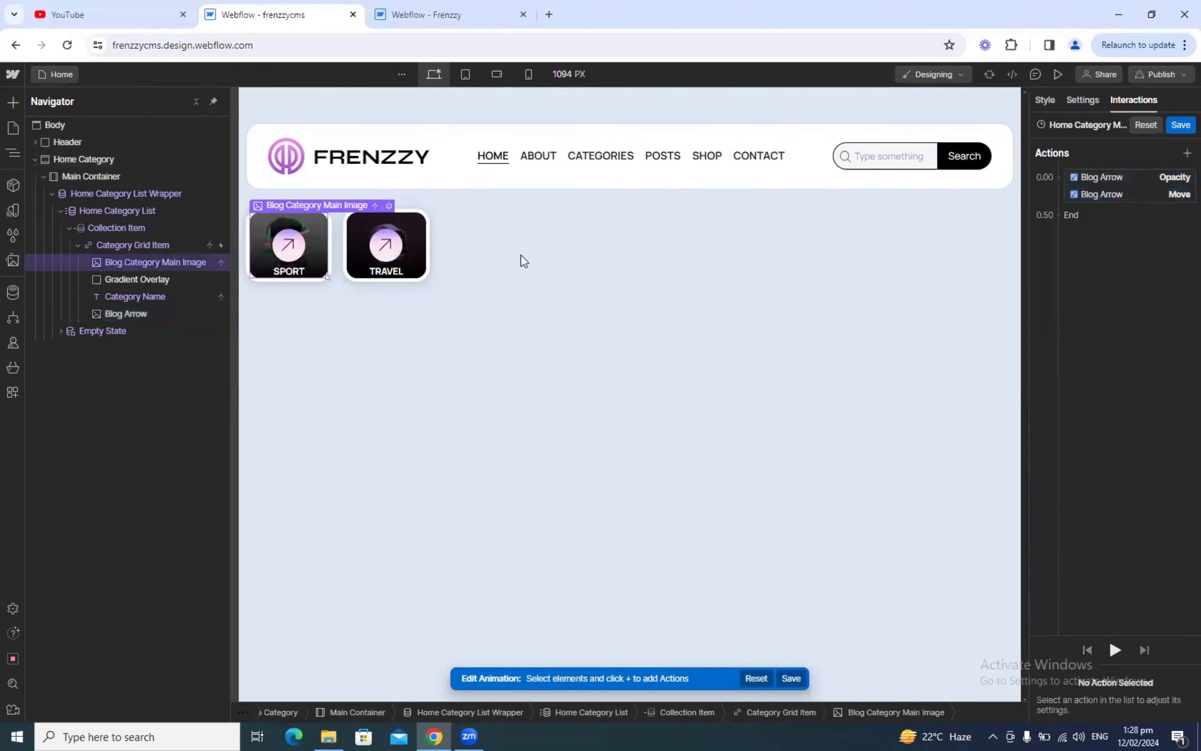
click(1058, 176)
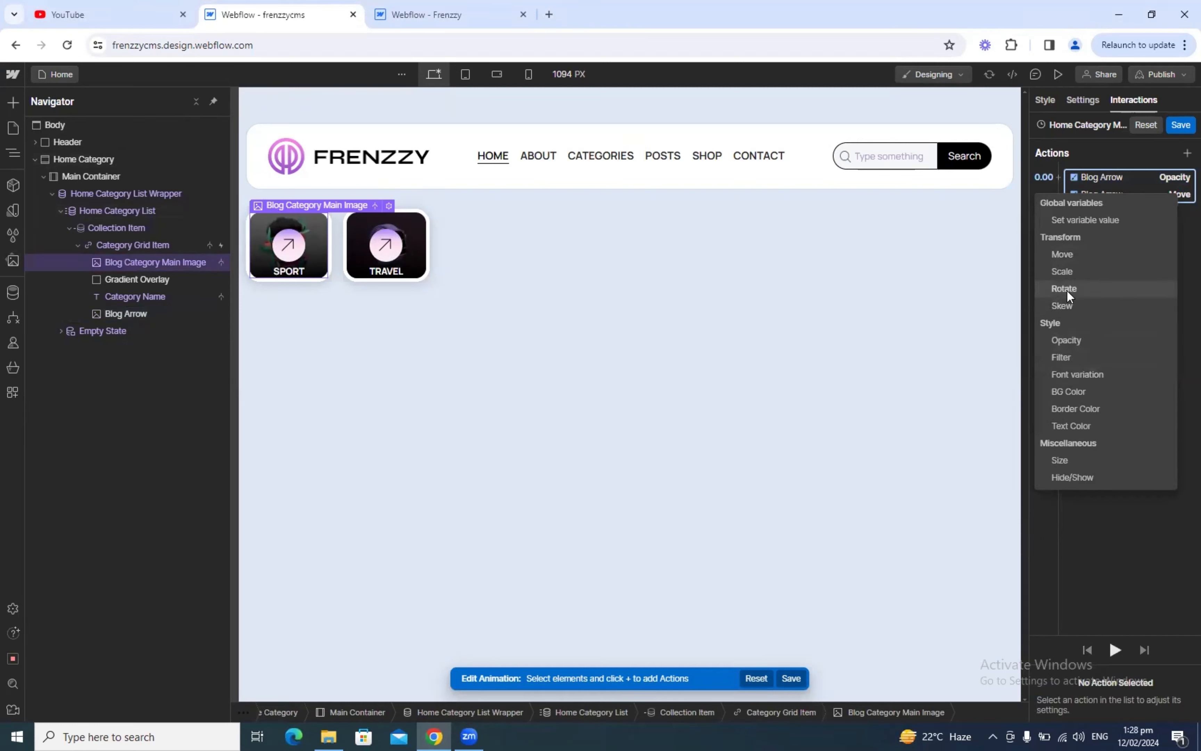
click(1062, 271)
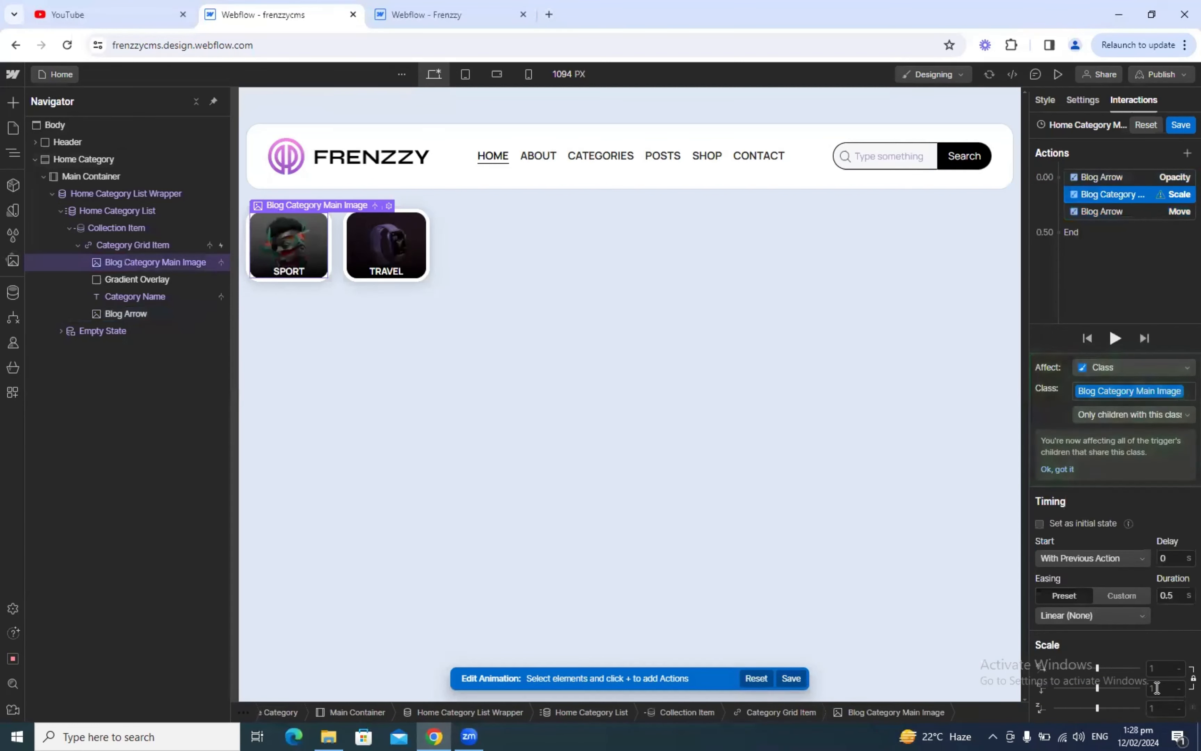
click(1157, 664)
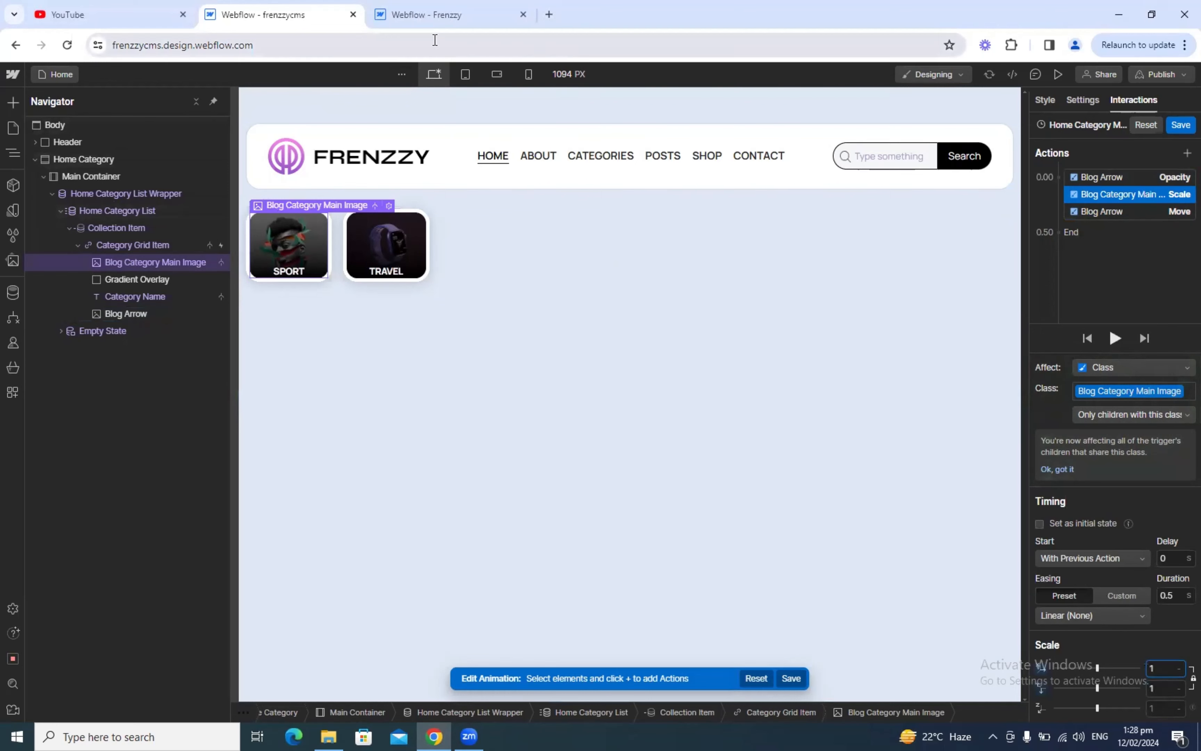
Check the template's main image Scale timing and set the matching action's duration in frenzzycms to 0.2 s
click(398, 6)
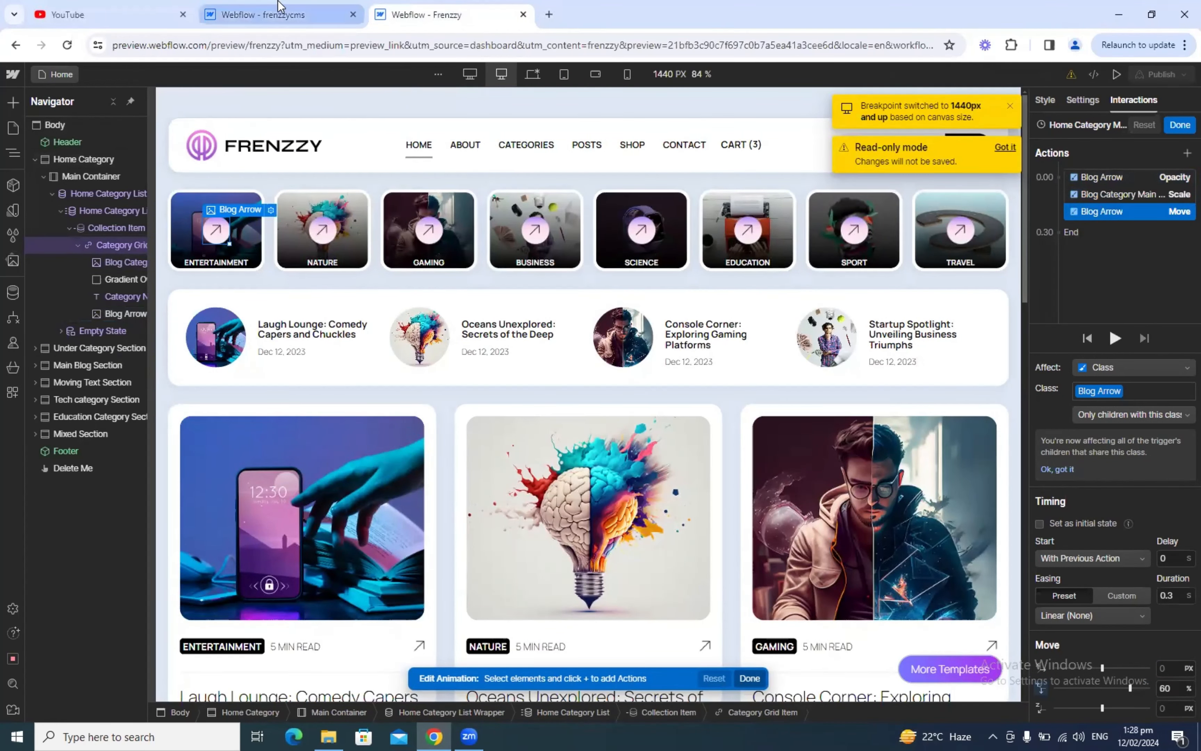
click(285, 12)
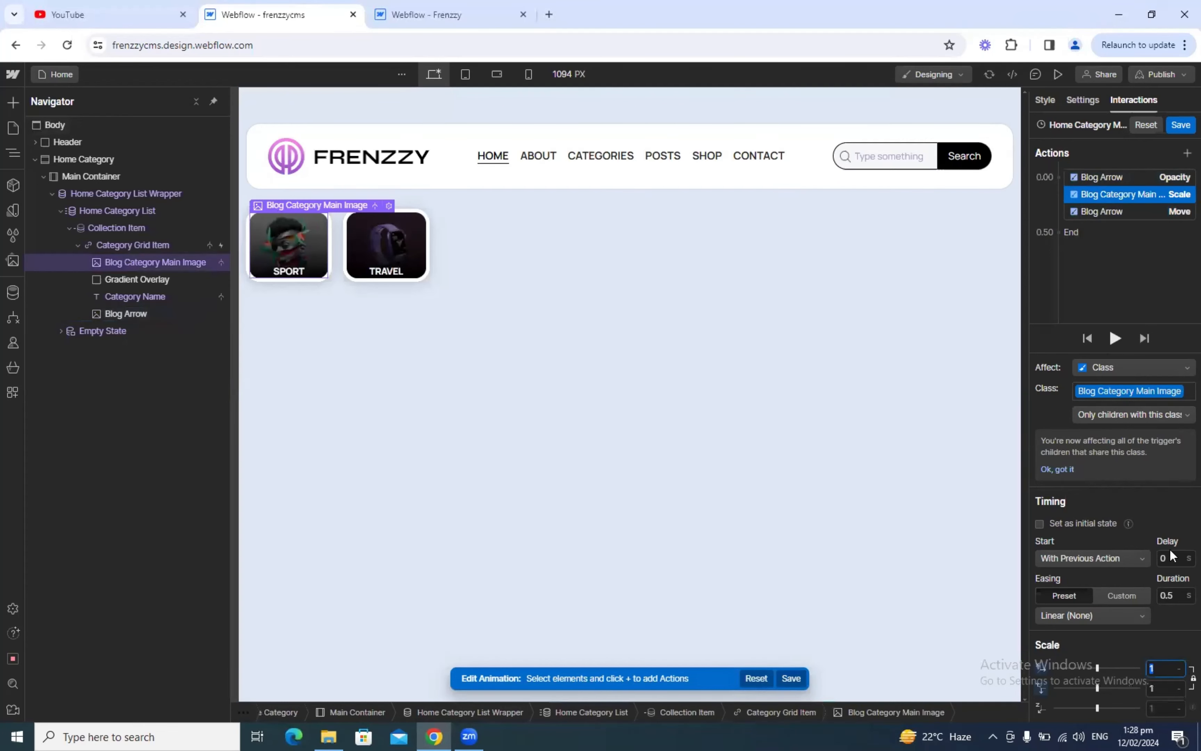
click(402, 14)
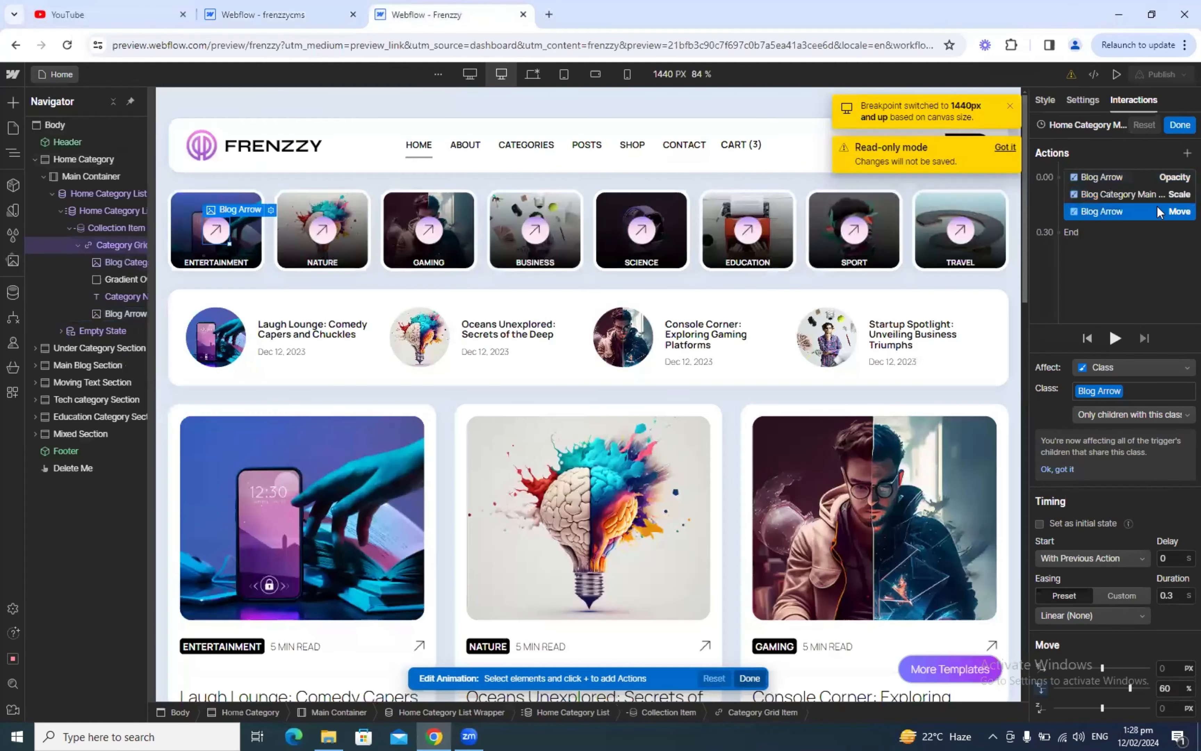
click(1149, 198)
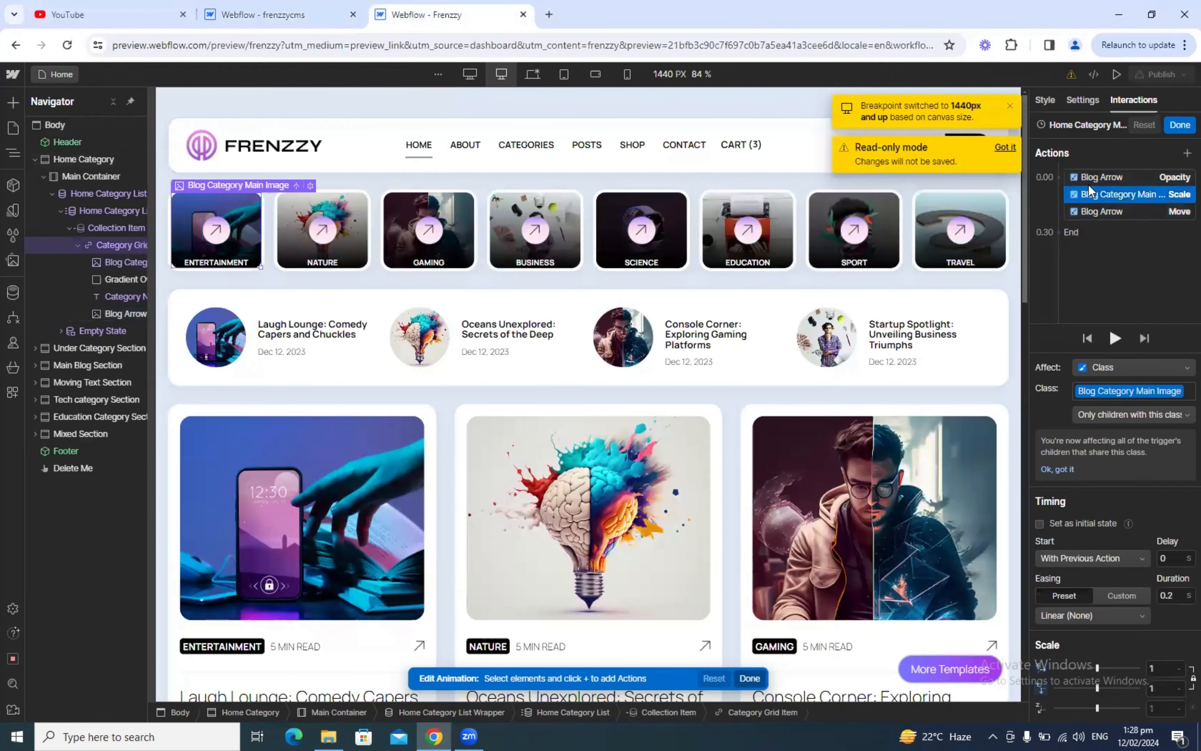
click(250, 8)
click(1177, 597)
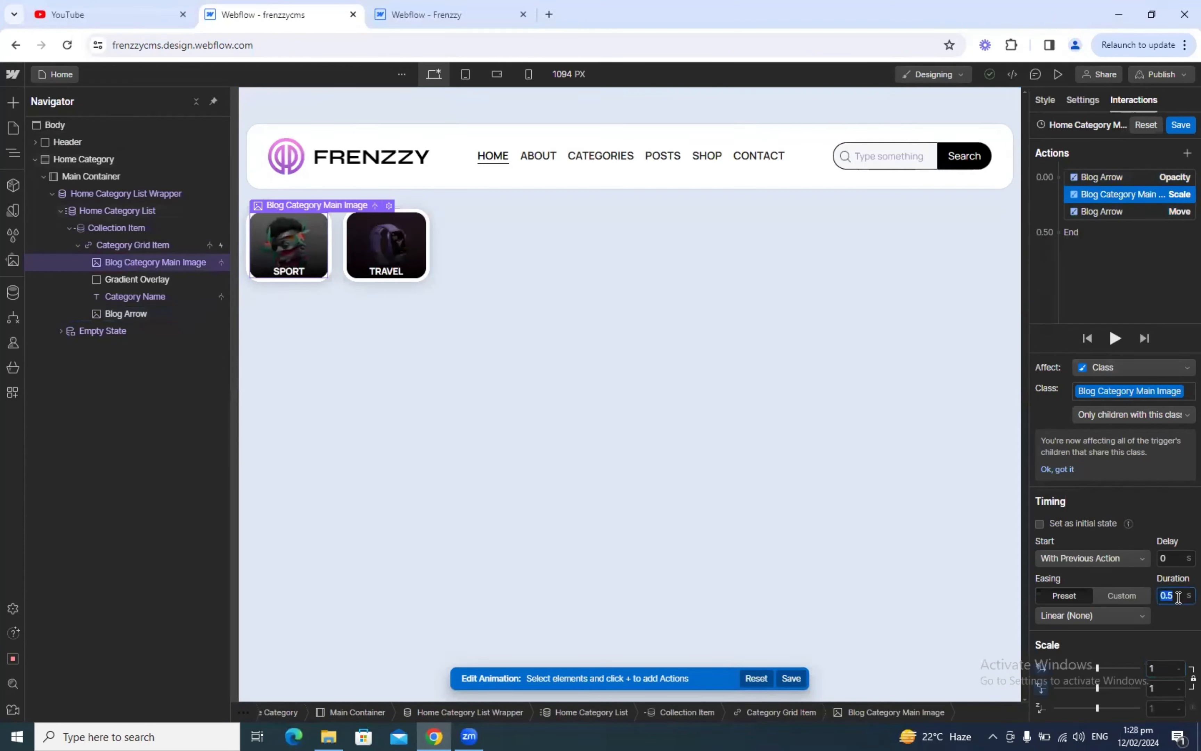
text(0)
Play and save the Home Category Mouse Out animation, and publish the site to frenzzycms.webflow.io
click(1117, 337)
click(1181, 125)
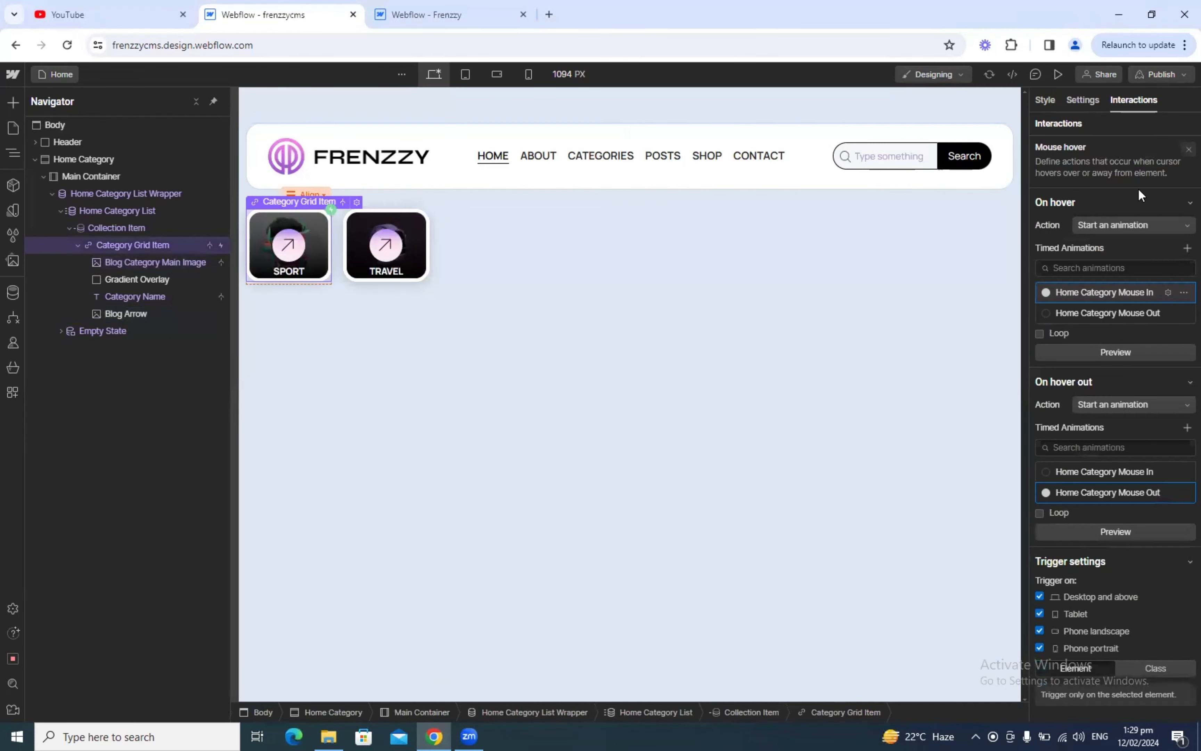
click(1157, 76)
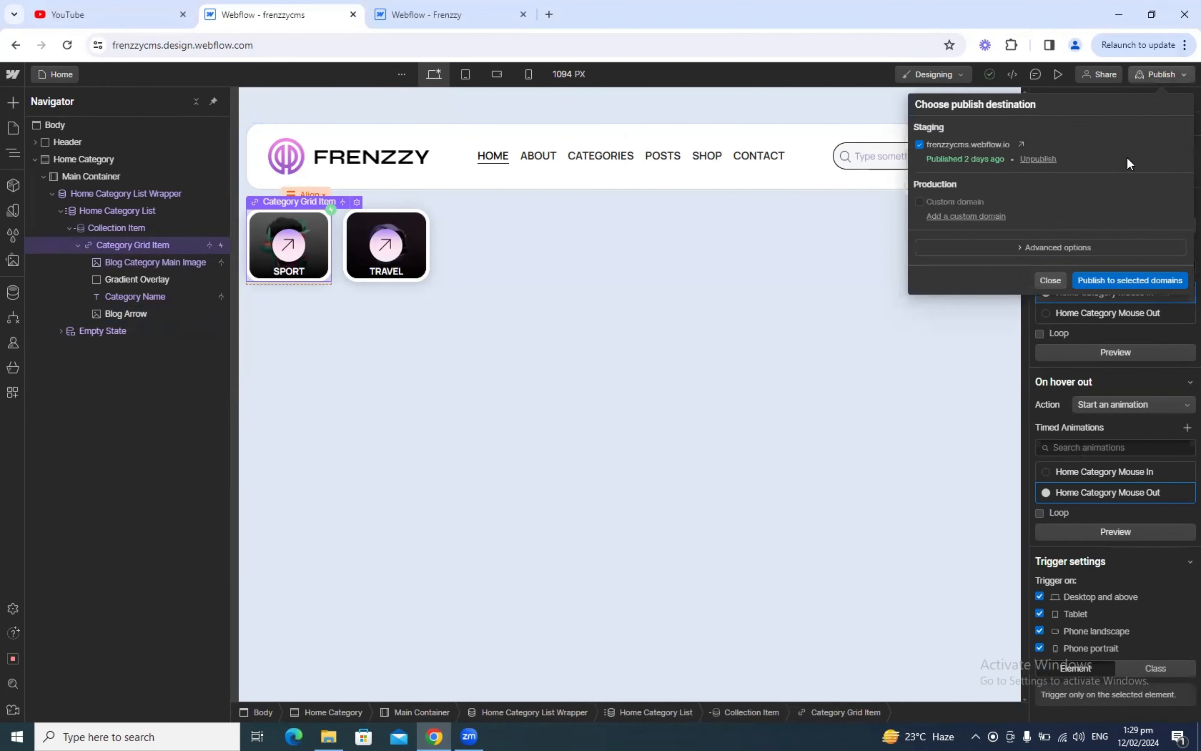
click(1120, 280)
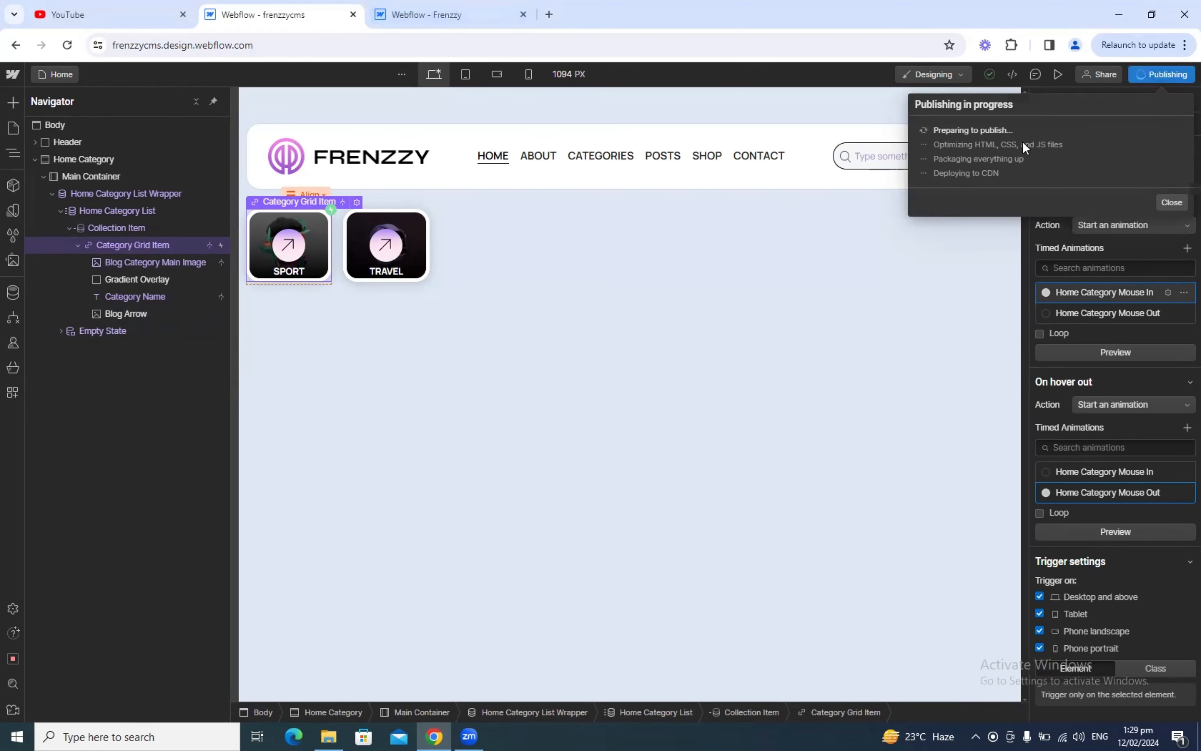
Glance at the template's category cards, and open the published frenzzycms.webflow.io site to check the category animations
click(484, 7)
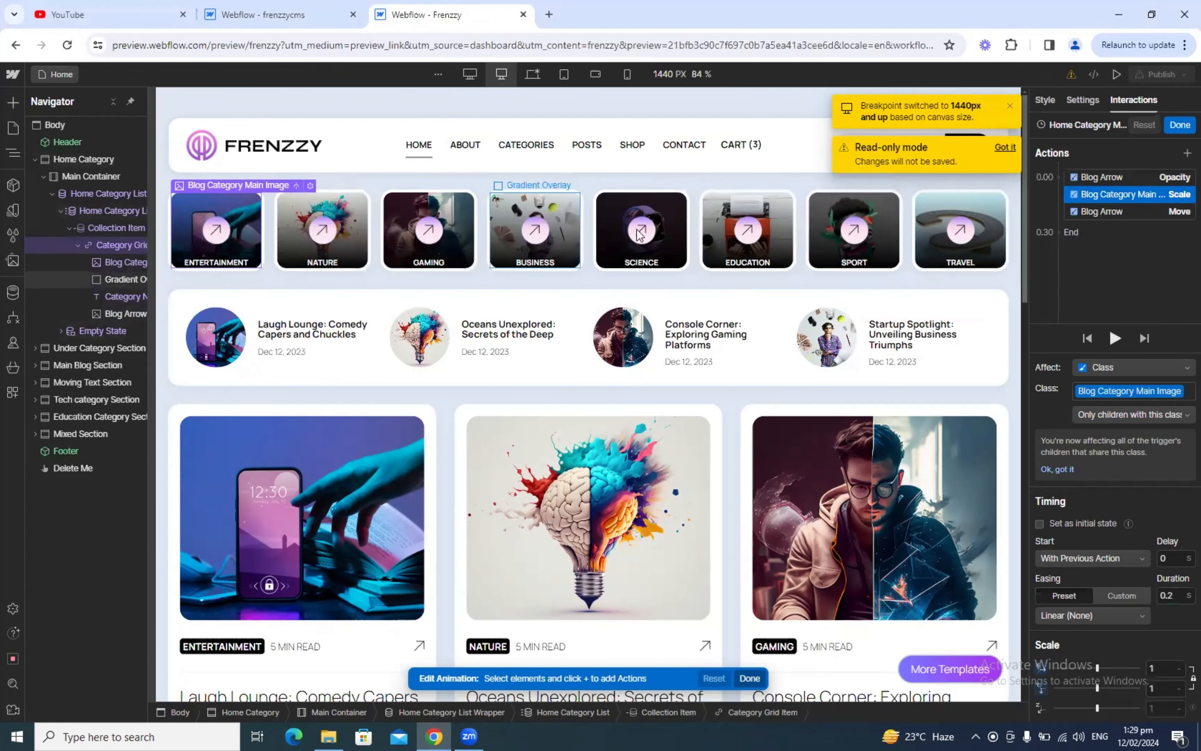
click(298, 7)
click(1021, 144)
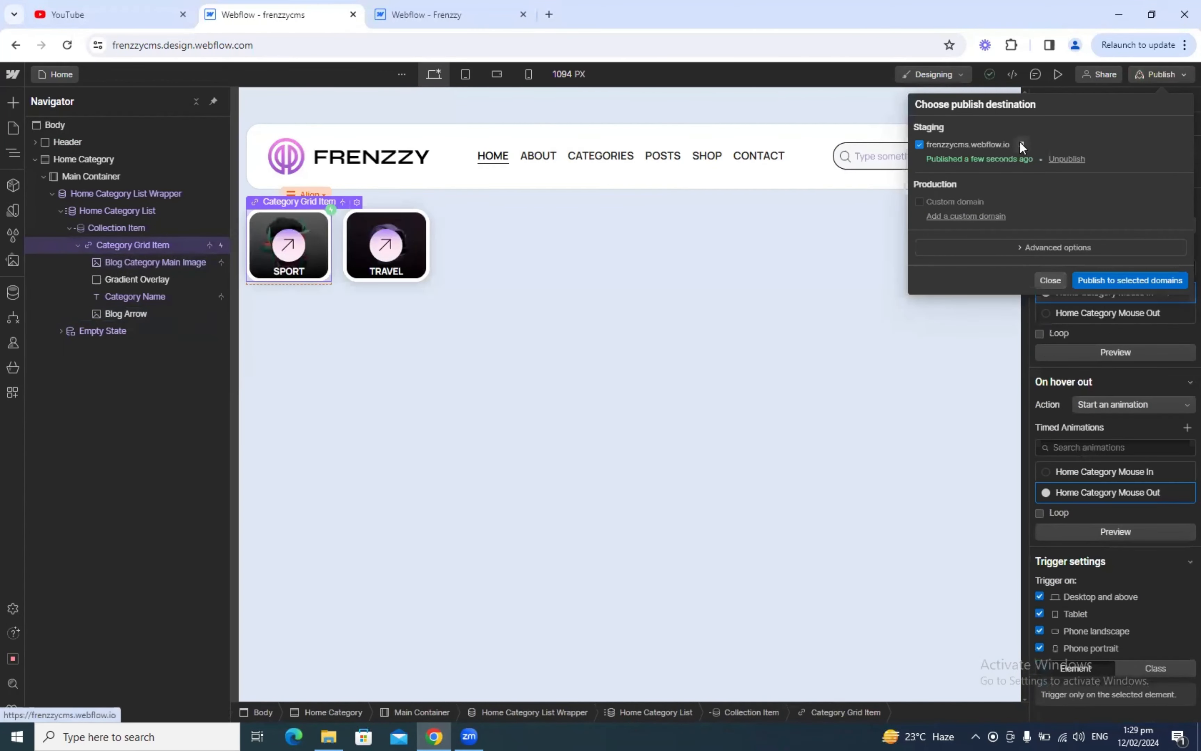
click(276, 11)
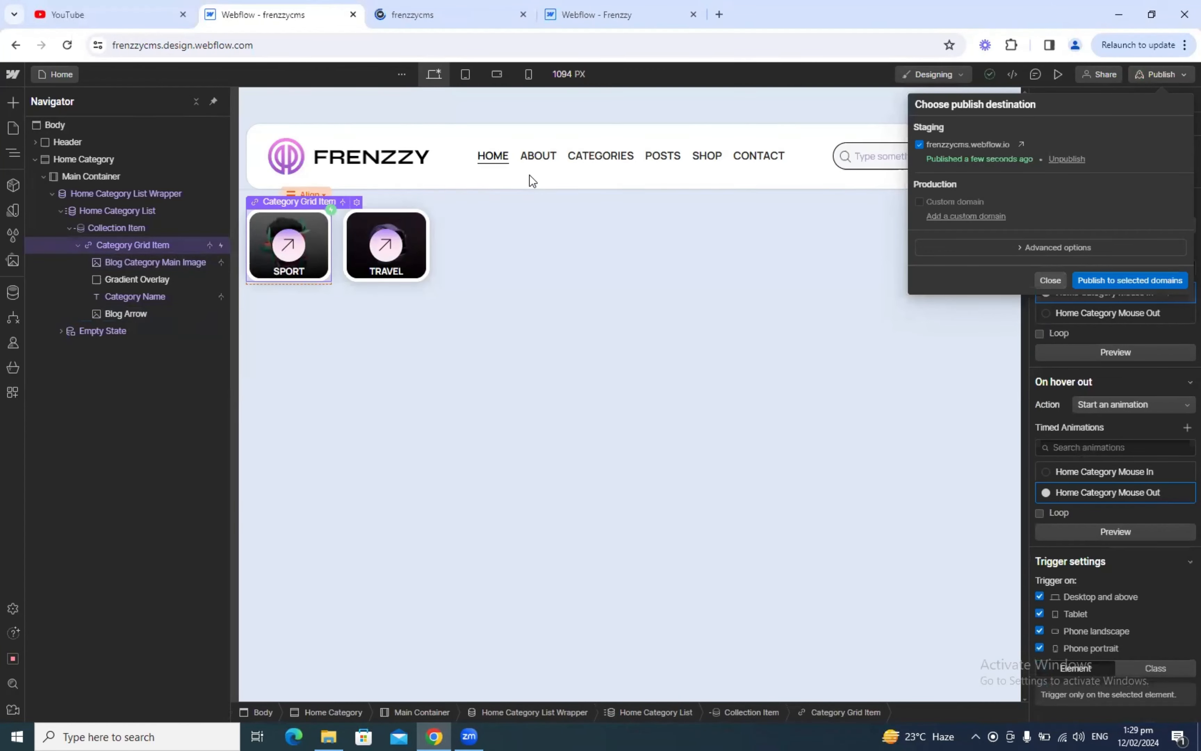
click(459, 7)
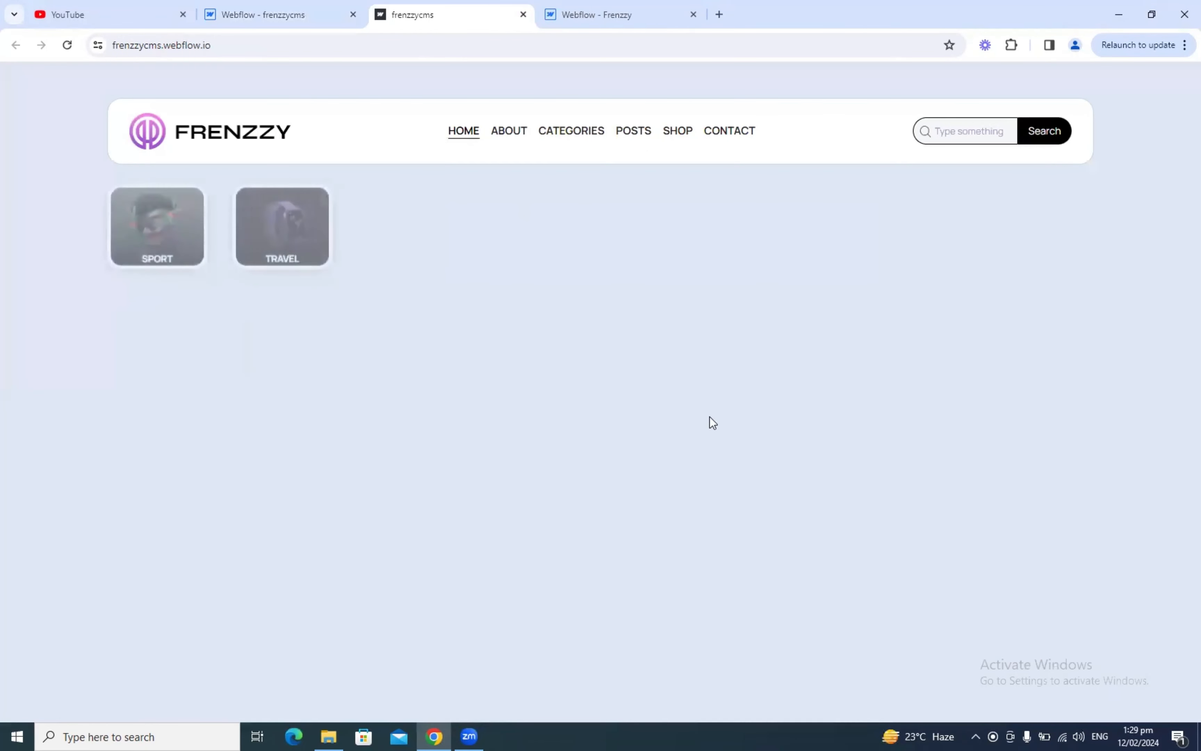